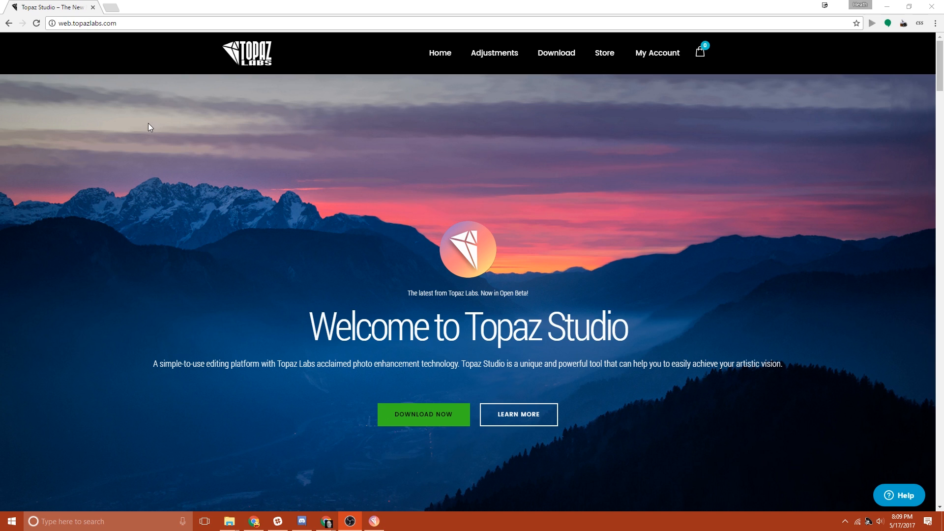
# View the Topaz Studio download page on web.topazlabs.com and close the browser.
pyautogui.click(114, 25)
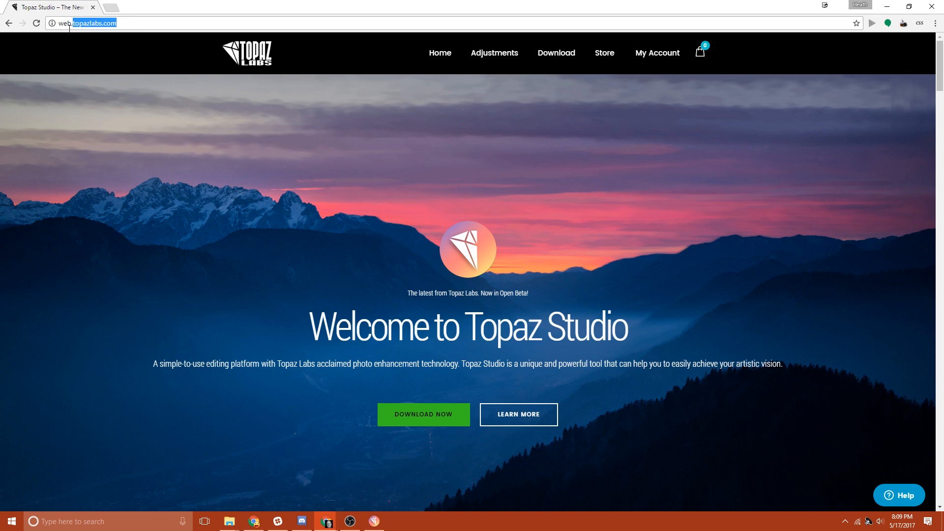
pyautogui.click(146, 107)
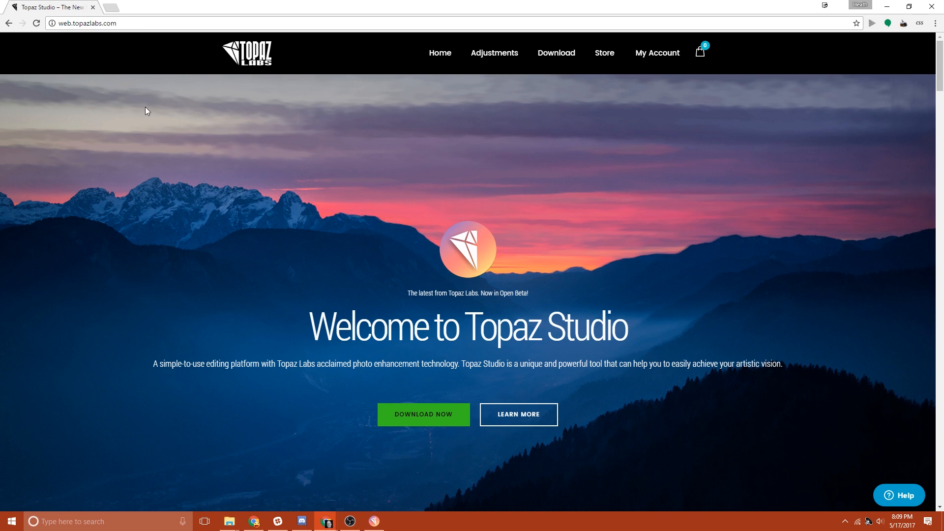
pyautogui.click(555, 53)
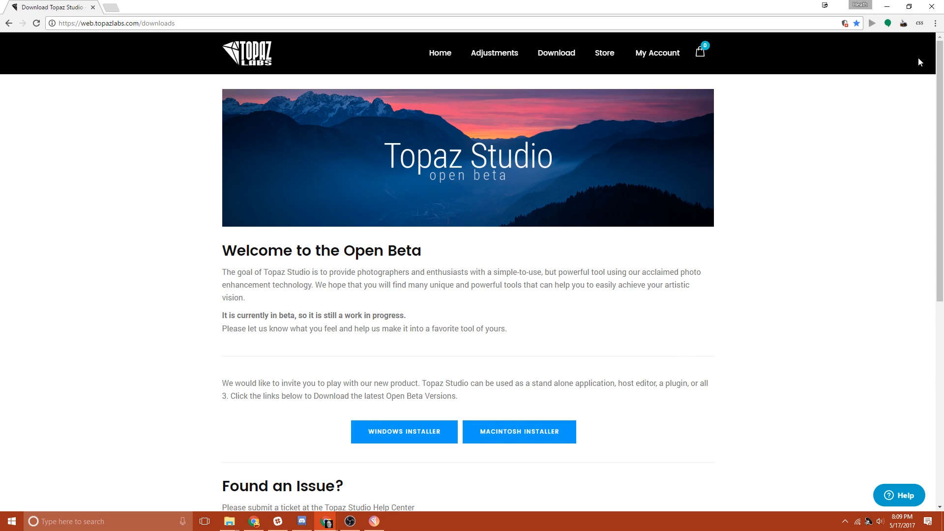
pyautogui.click(929, 5)
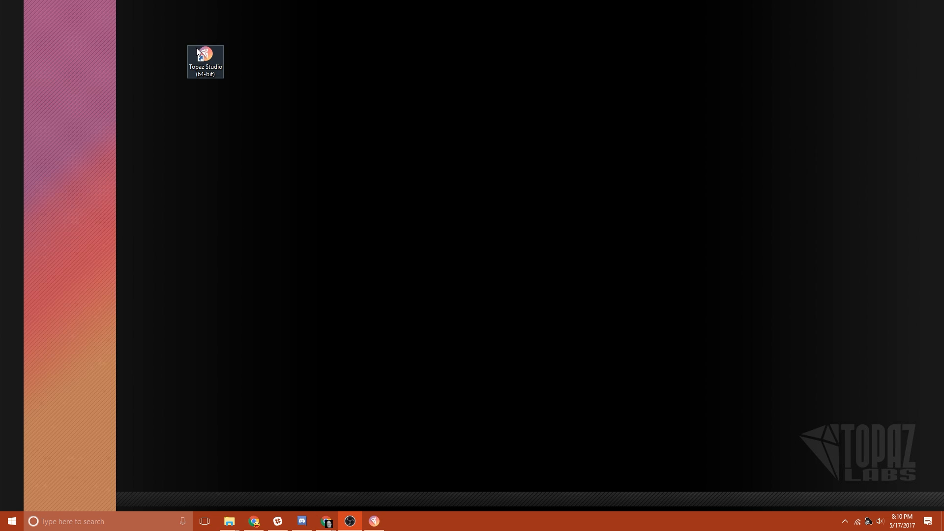
# Switch to Topaz Studio, check the website's account login and registration page, and log in to the program with the account credentials.
pyautogui.click(374, 521)
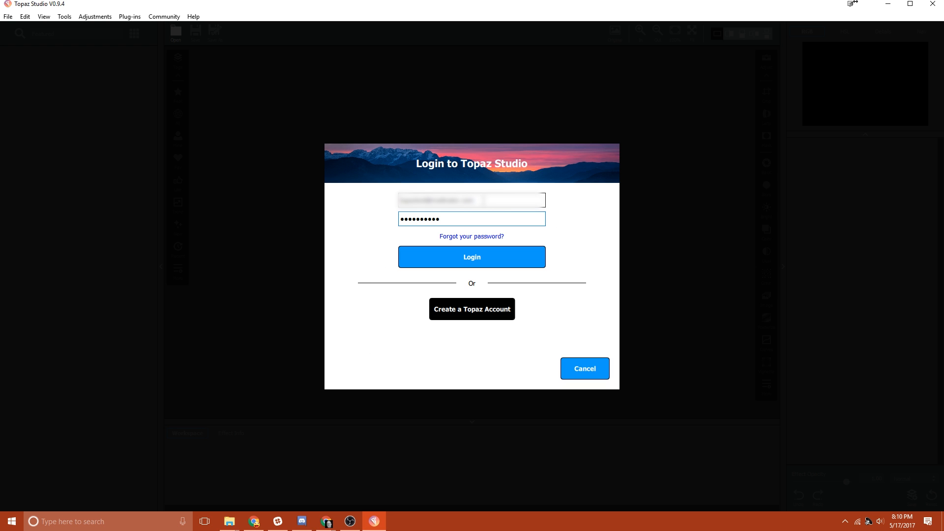
pyautogui.click(494, 213)
pyautogui.click(497, 237)
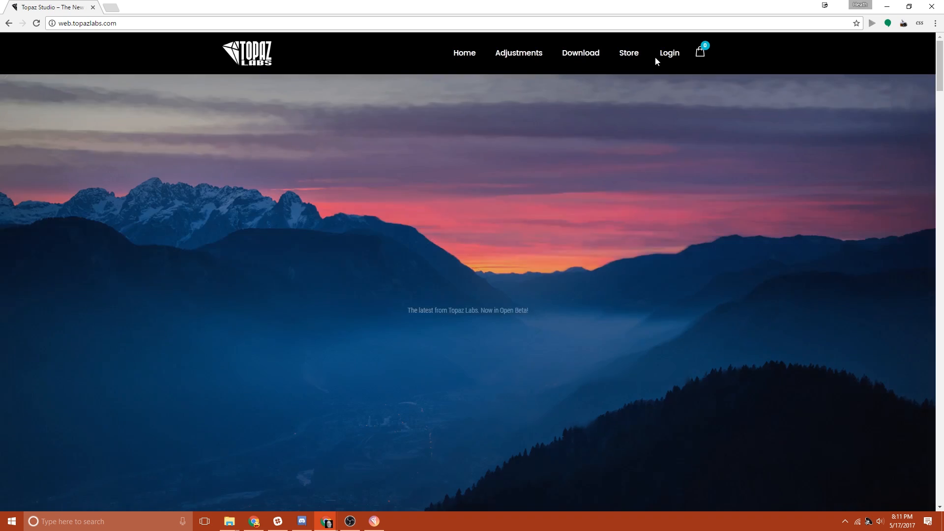
pyautogui.click(664, 54)
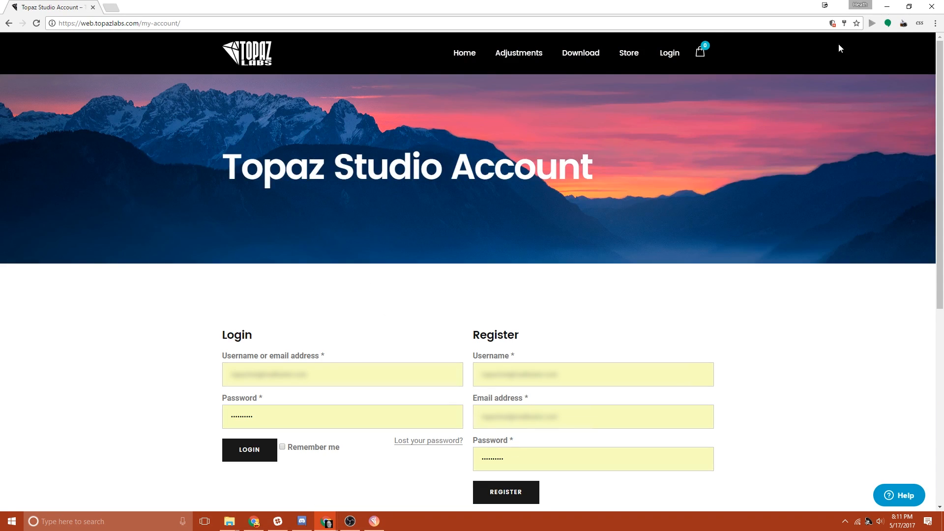
pyautogui.click(883, 5)
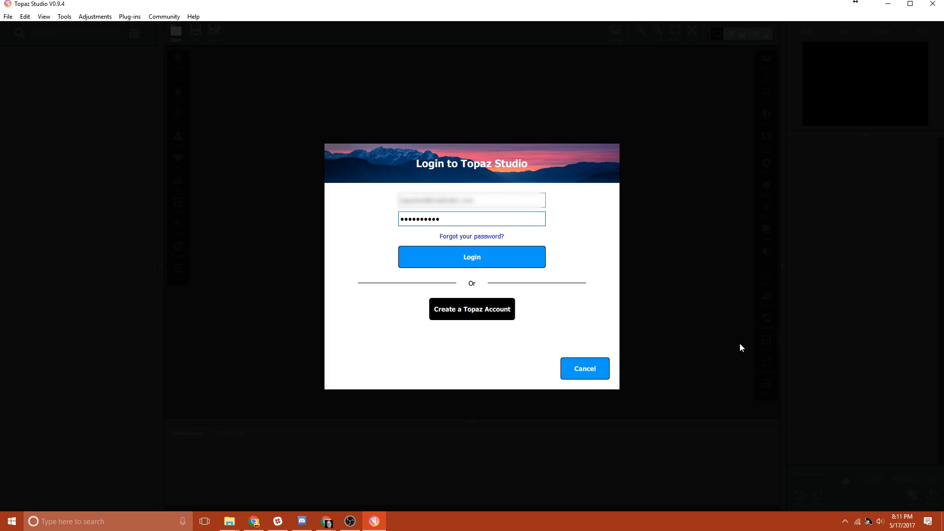
pyautogui.click(500, 264)
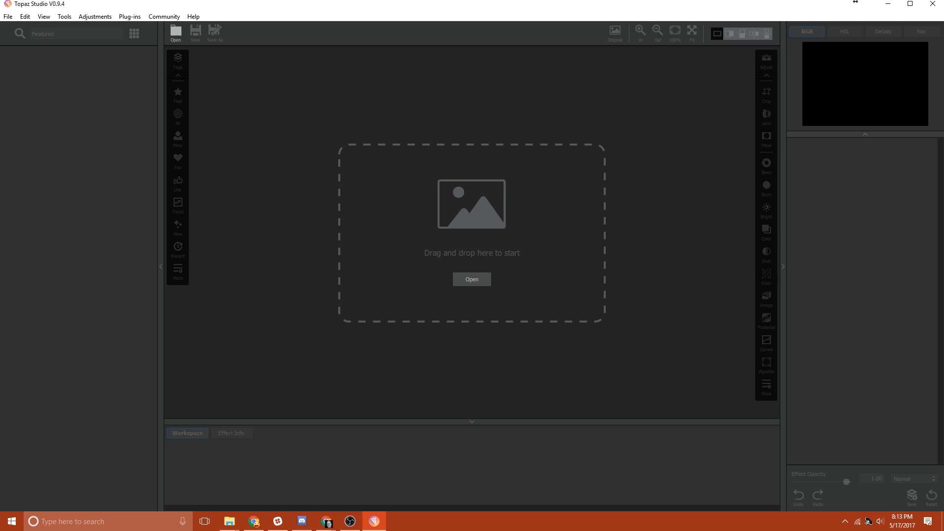
# Load 1F3A0475-Edit2.jpg and 1F3A0477-Edit.png from the Topaz folder in File Explorer into the Topaz Studio workspace.
pyautogui.hotkey('alt', 'Tab')
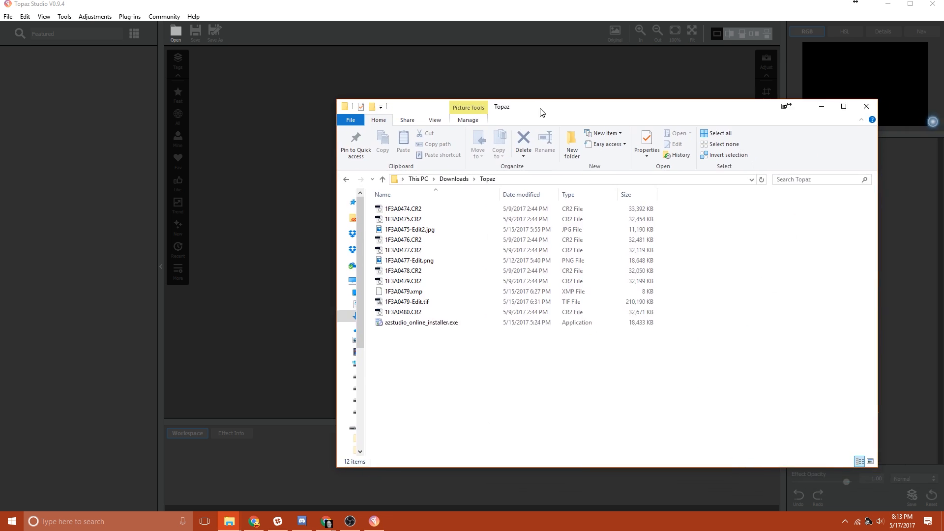
pyautogui.moveTo(539, 110); pyautogui.dragTo(548, 90)
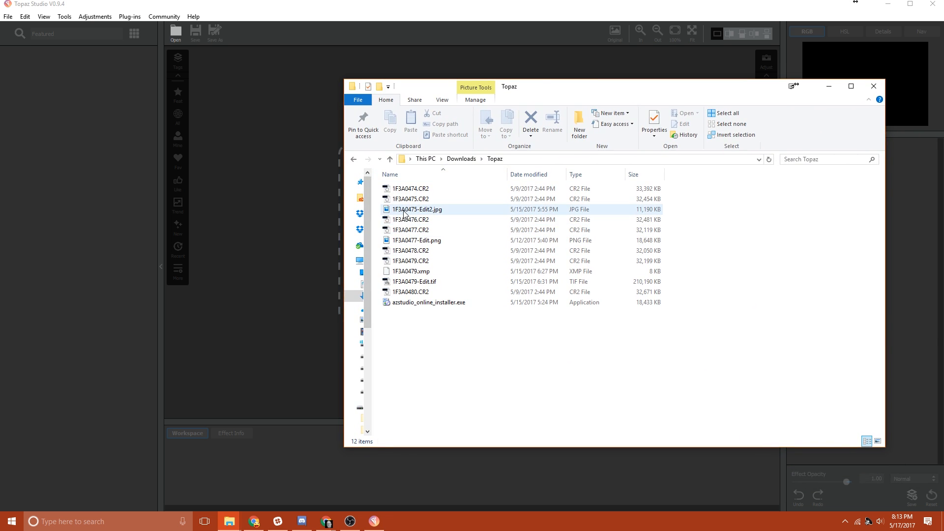
pyautogui.moveTo(403, 212); pyautogui.dragTo(271, 226)
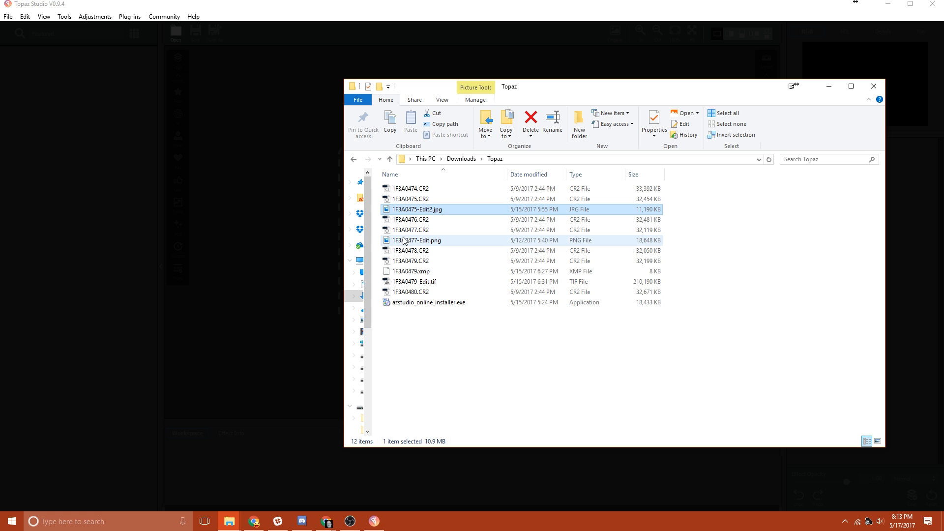
pyautogui.moveTo(403, 240); pyautogui.dragTo(275, 236)
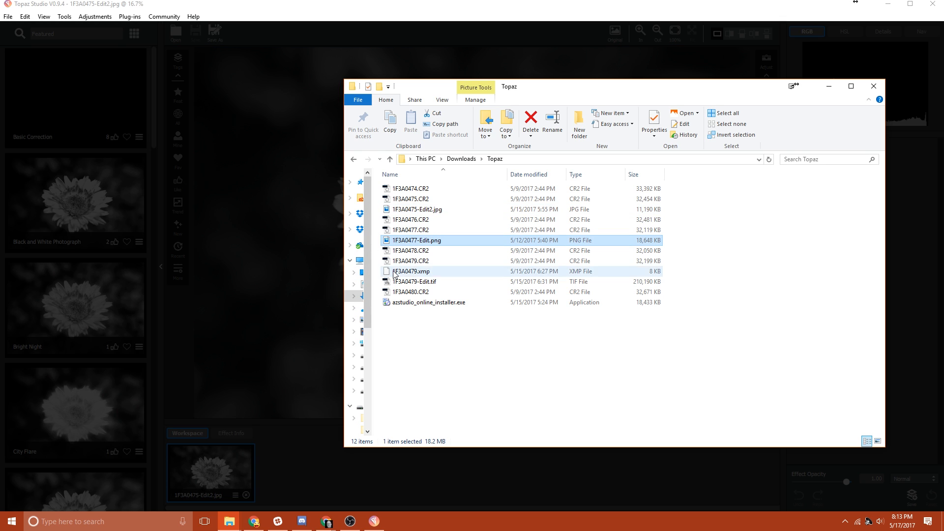
# Load the raw files 1F3A0478.CR2 and 1F3A0479.CR2 together into the workspace and minimize the file window.
pyautogui.click(412, 251)
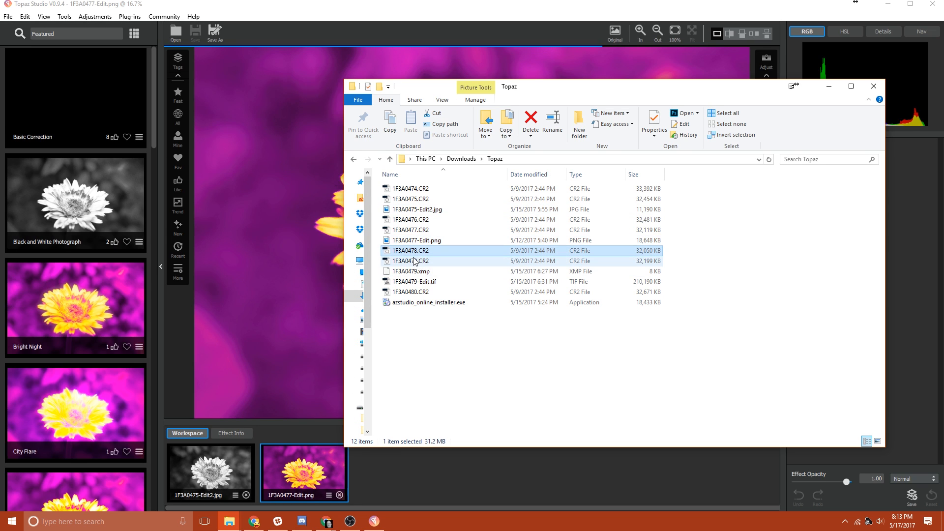
pyautogui.keyDown('shift'); pyautogui.click(411, 260); pyautogui.keyUp('shift')
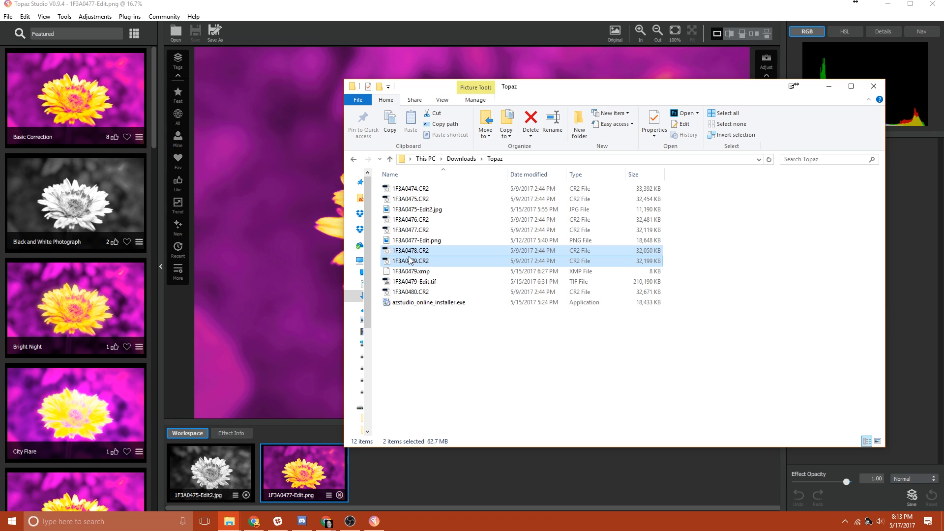
pyautogui.moveTo(411, 261); pyautogui.dragTo(272, 240)
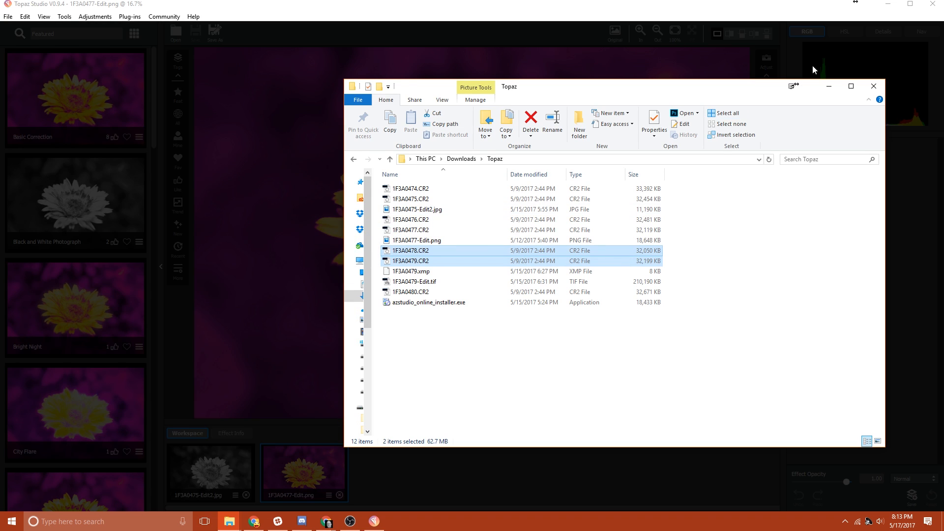
pyautogui.click(830, 86)
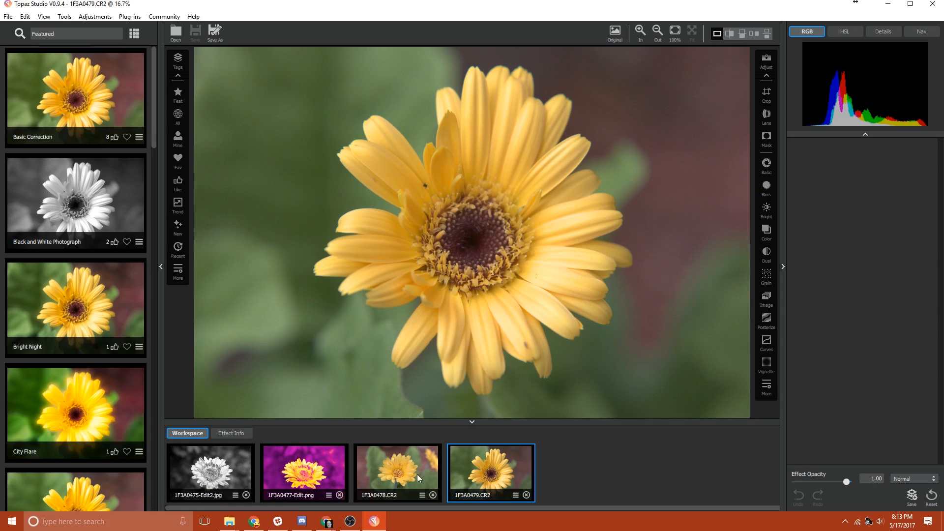
# View each of the four loaded flower images in the workspace, ending with 1F3A0478.CR2 as the active image.
pyautogui.click(404, 479)
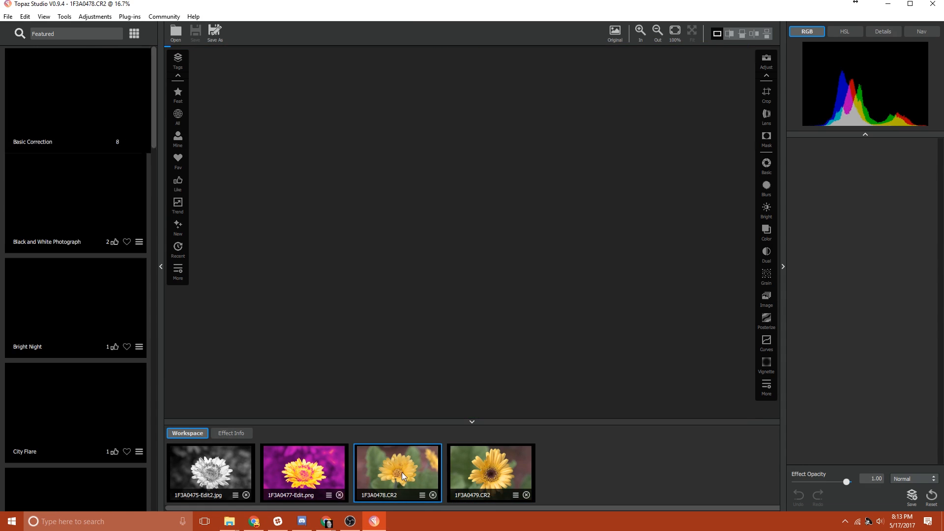
pyautogui.click(281, 465)
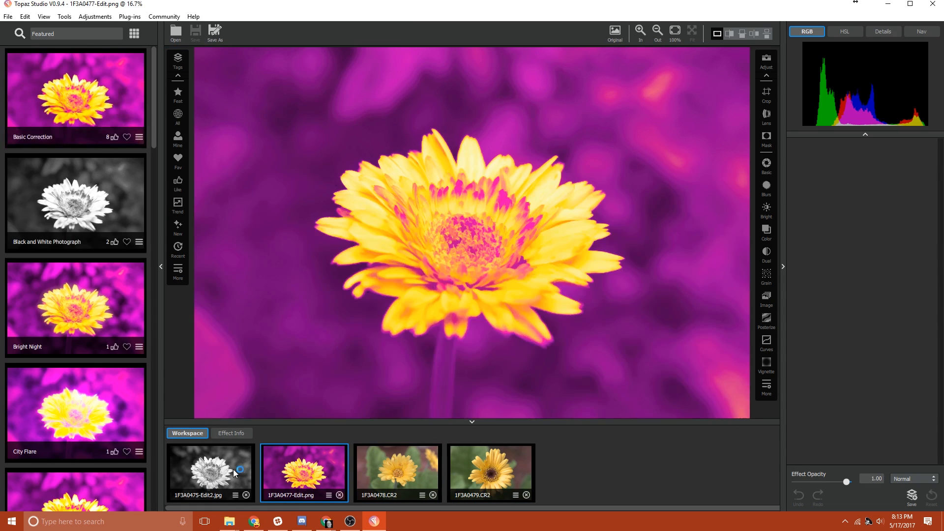
pyautogui.click(228, 471)
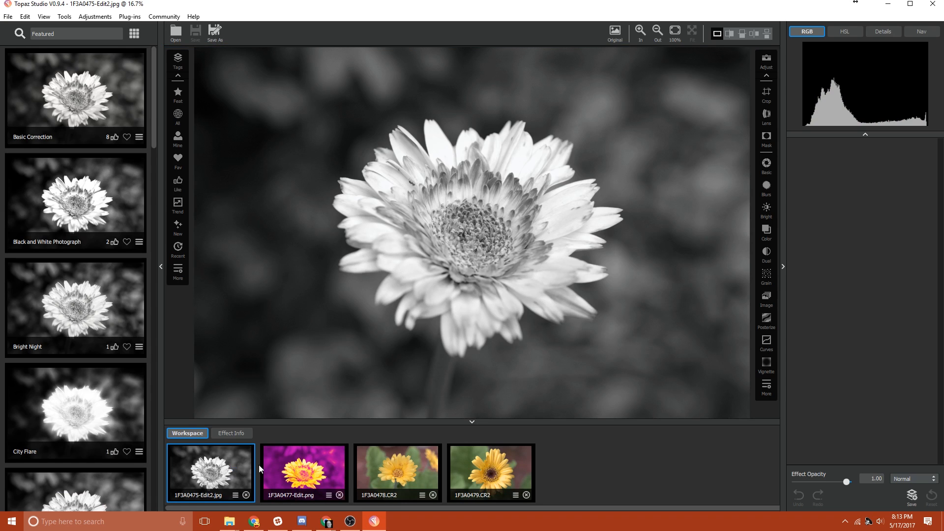
pyautogui.click(279, 468)
pyautogui.click(408, 464)
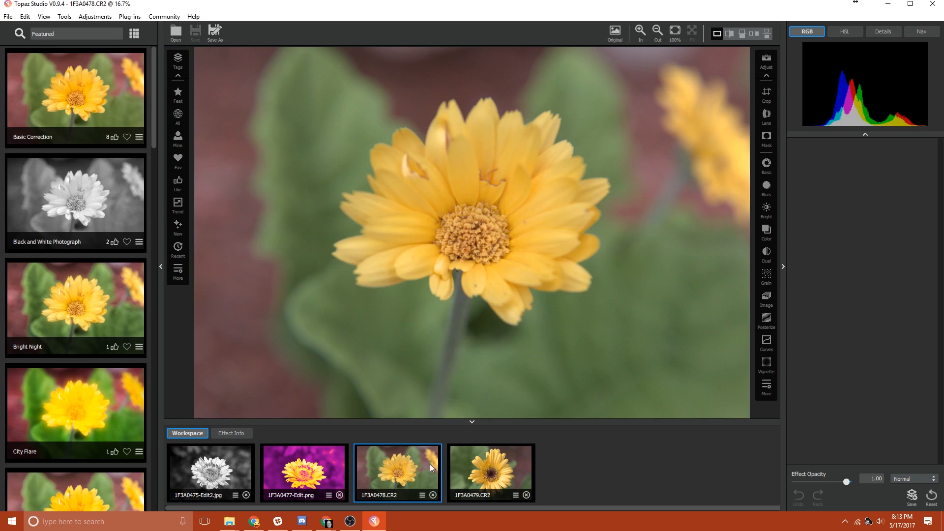
pyautogui.click(489, 470)
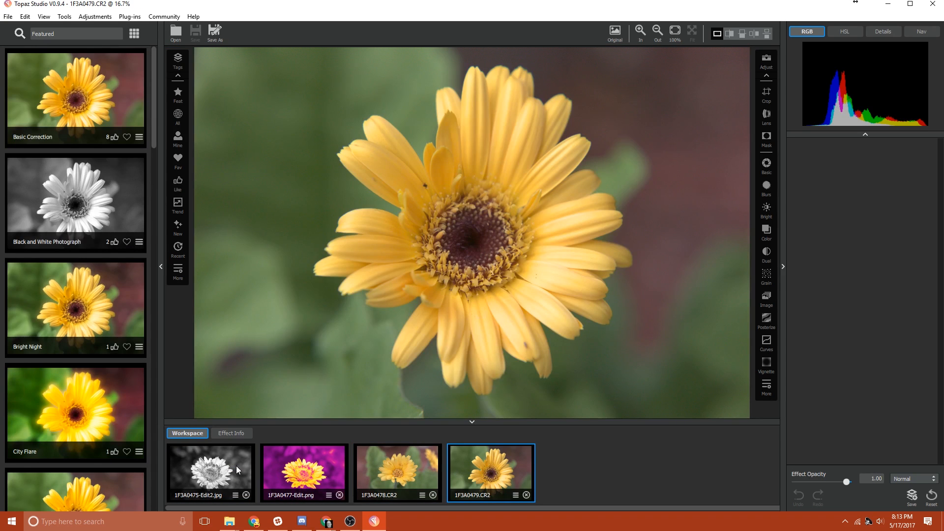
pyautogui.click(207, 461)
pyautogui.click(277, 473)
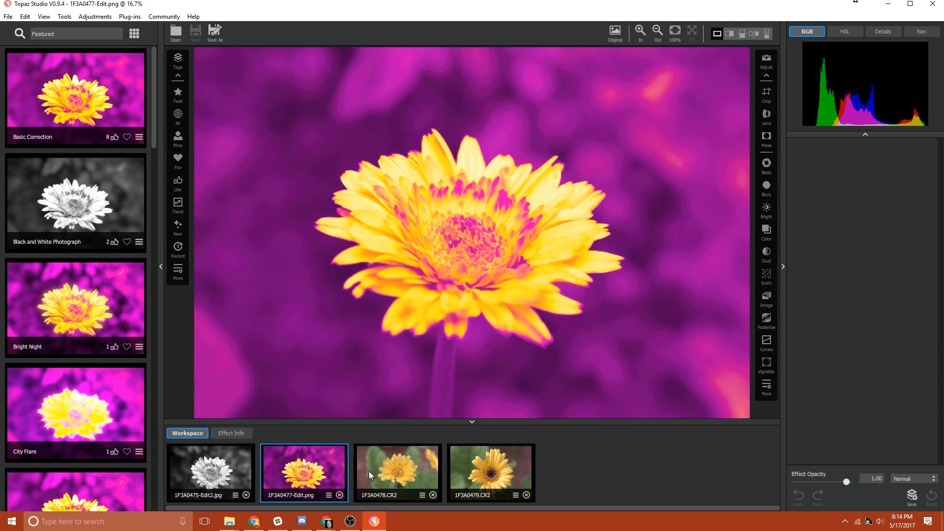
pyautogui.click(379, 458)
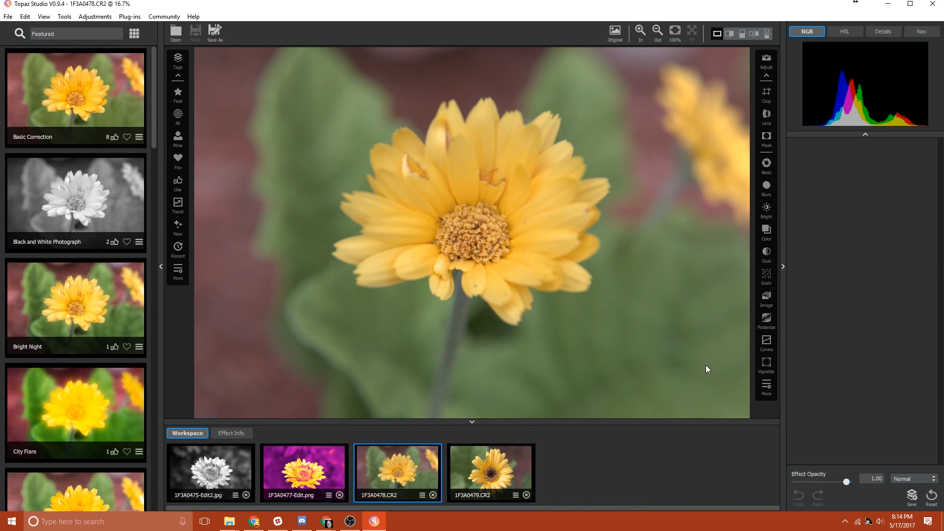
# Try turning off the auto raw image profile correction in Lens Correction, and turn it back on.
pyautogui.click(766, 117)
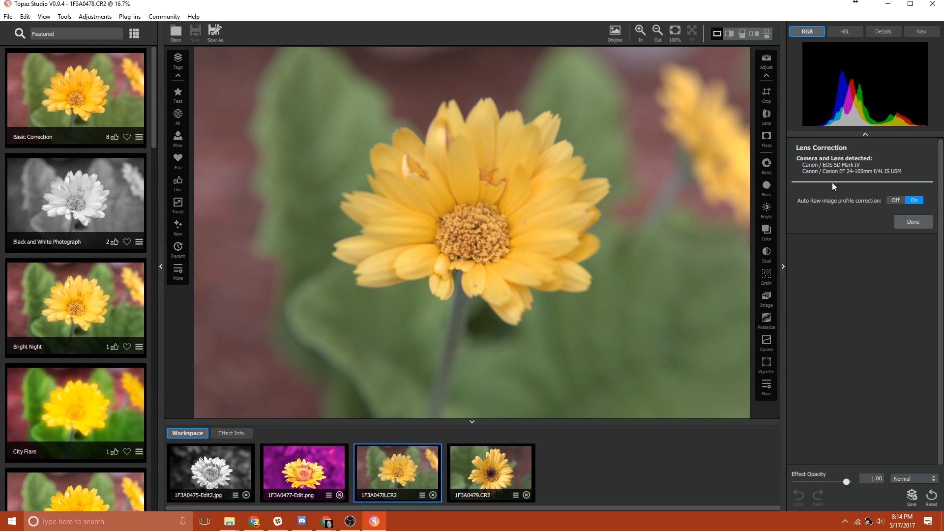
pyautogui.click(892, 200)
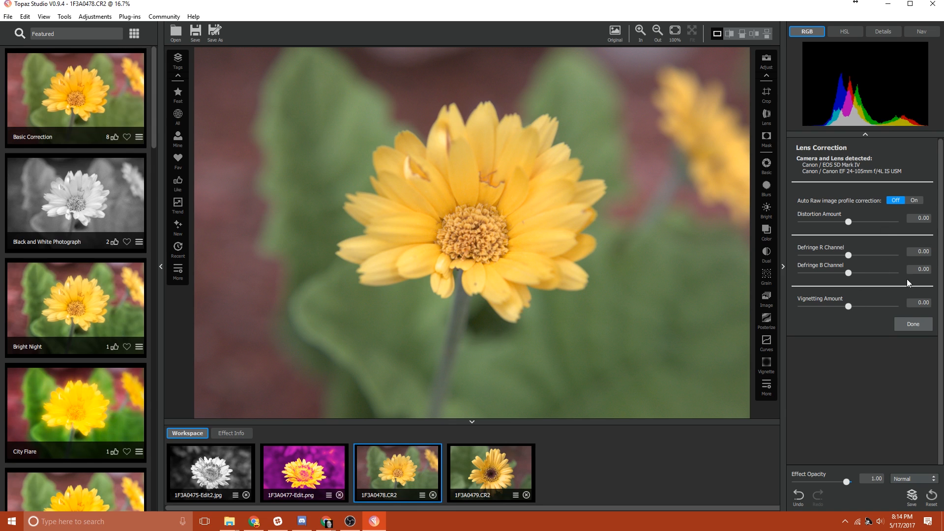
pyautogui.click(915, 200)
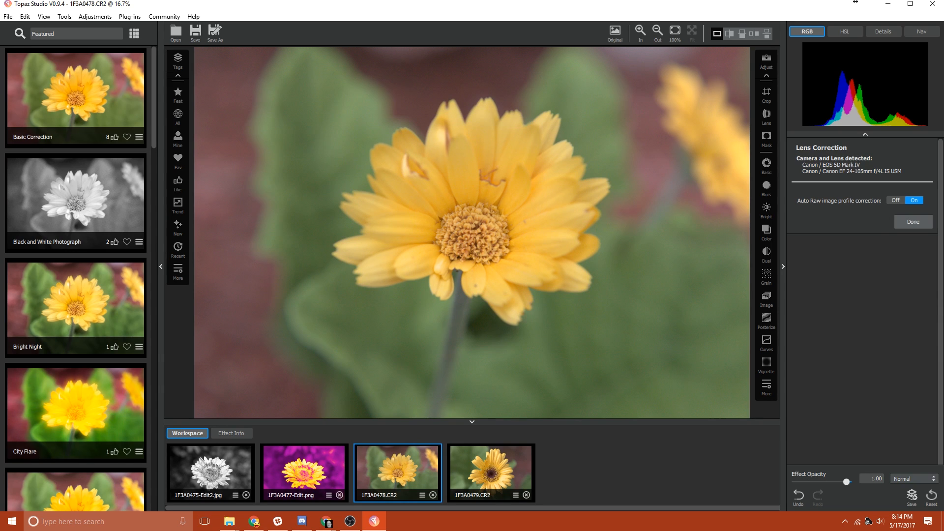
# Try cropping the image around the flower with an unconstrained aspect and an angle of -10.70, and undo the crop.
pyautogui.click(766, 94)
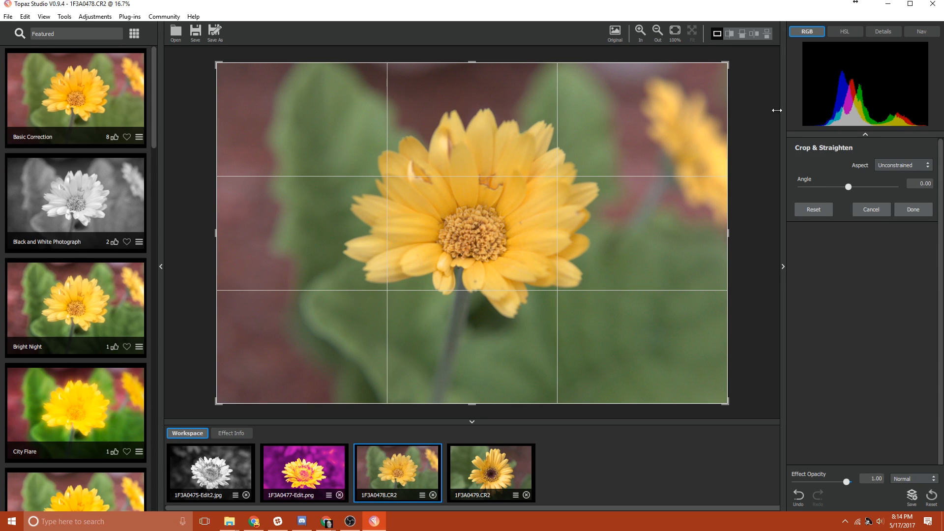
pyautogui.moveTo(726, 61); pyautogui.dragTo(618, 154)
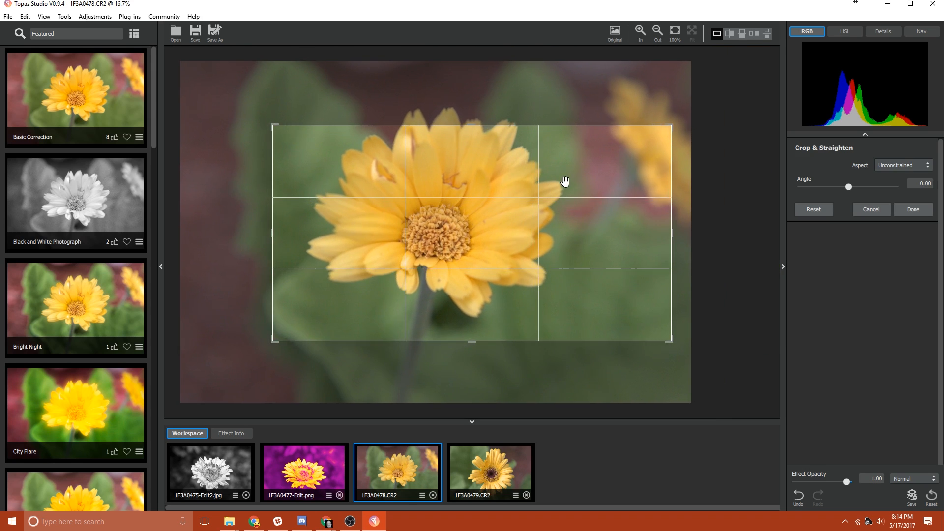
pyautogui.moveTo(472, 338); pyautogui.dragTo(472, 383)
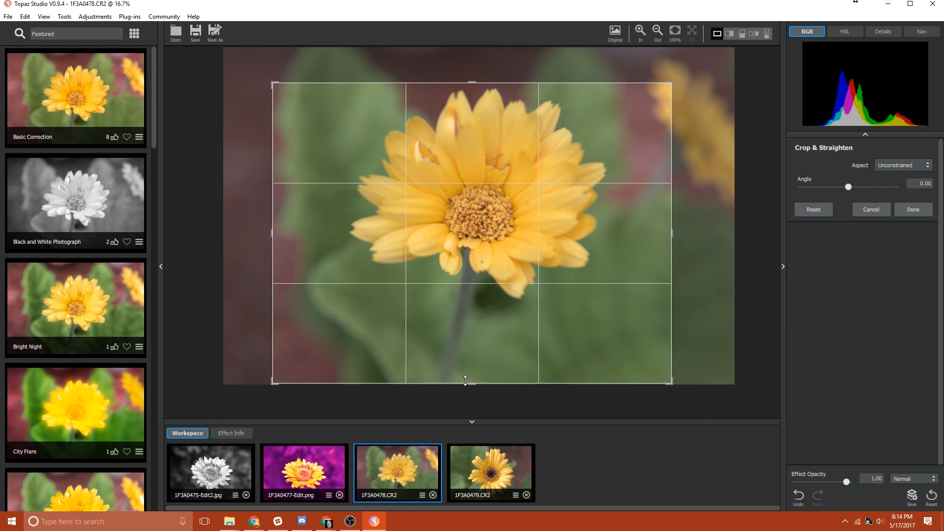
pyautogui.moveTo(848, 187); pyautogui.dragTo(841, 193)
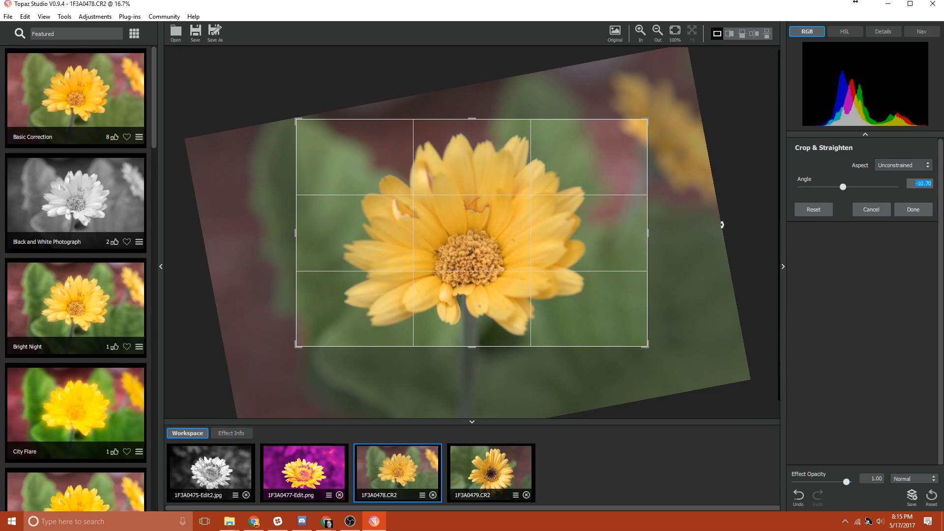
pyautogui.moveTo(633, 261)
pyautogui.mouseDown()
pyautogui.moveTo(626, 265)
pyautogui.moveTo(654, 253)
pyautogui.moveTo(638, 261)
pyautogui.mouseUp()
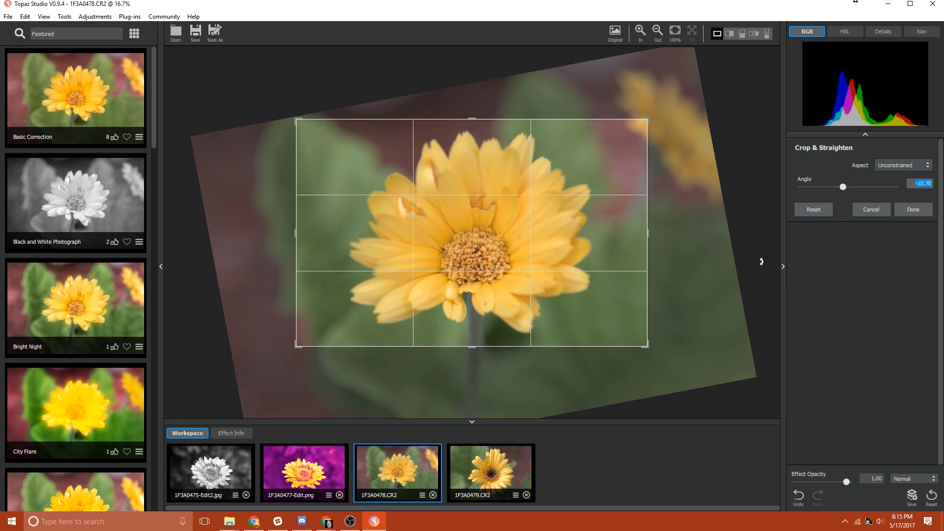
pyautogui.click(913, 210)
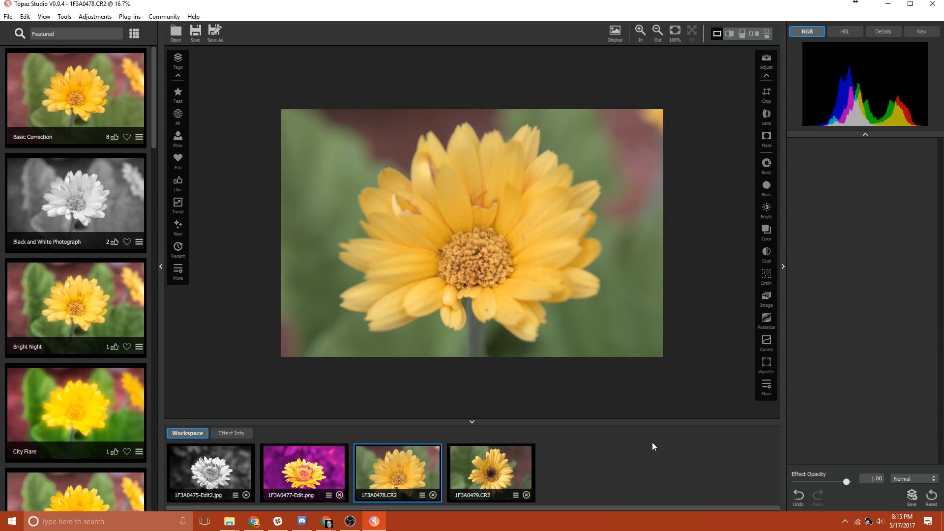
pyautogui.click(797, 495)
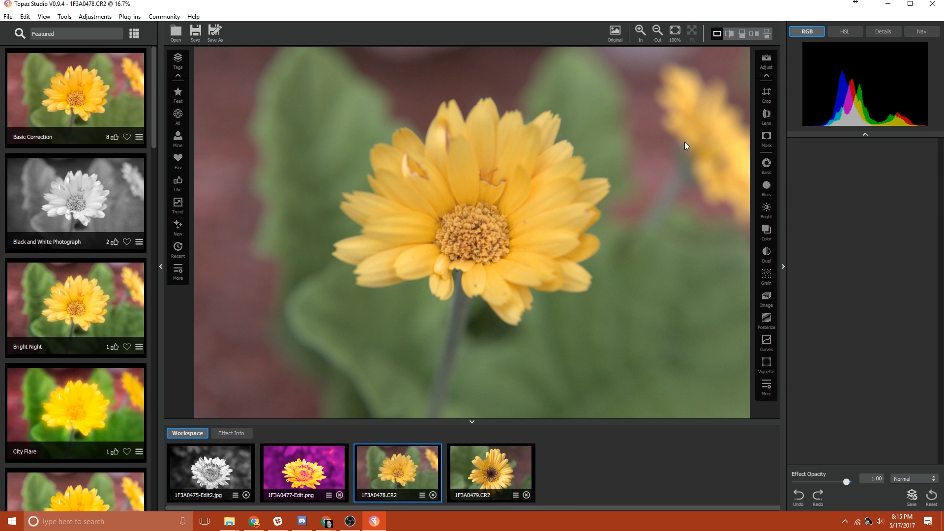
# Open the effect mask tools for the flower image and close them without masking anything.
pyautogui.click(765, 139)
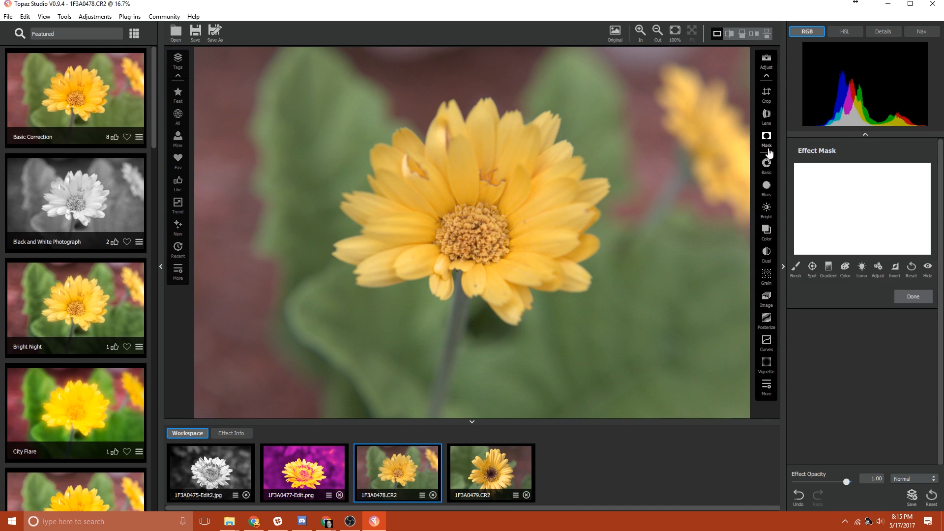
pyautogui.click(904, 298)
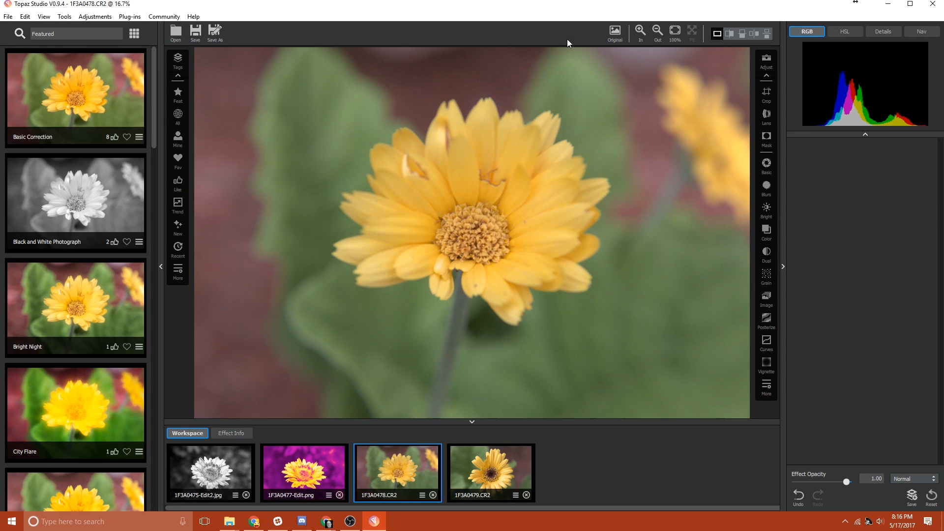
# Apply the Black and White Photograph effect to the image and toggle the original on and off to compare.
pyautogui.click(71, 197)
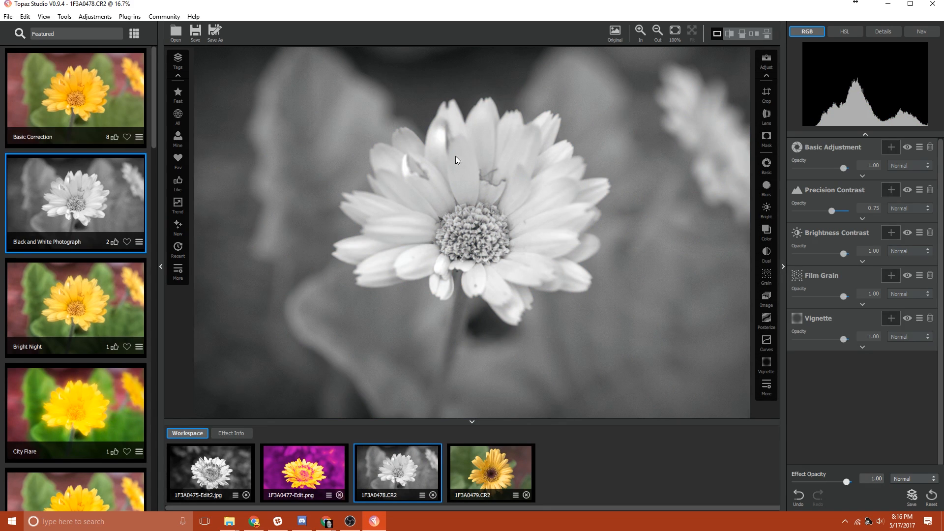
pyautogui.click(615, 39)
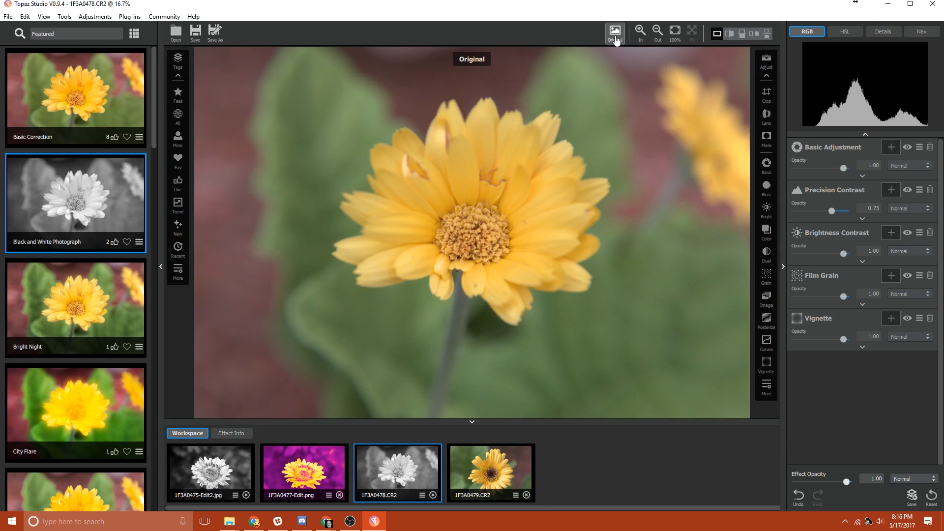
pyautogui.click(614, 40)
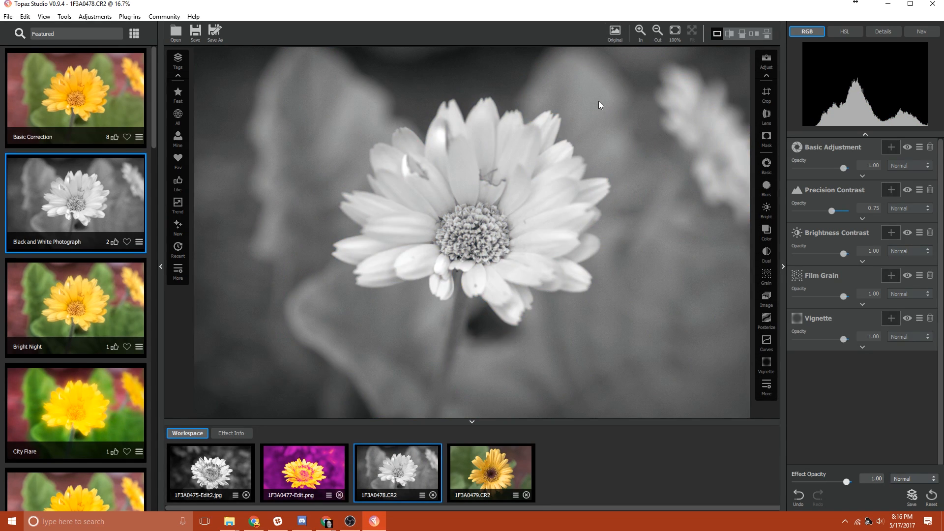
pyautogui.click(597, 102)
pyautogui.click(597, 102)
pyautogui.click(598, 101)
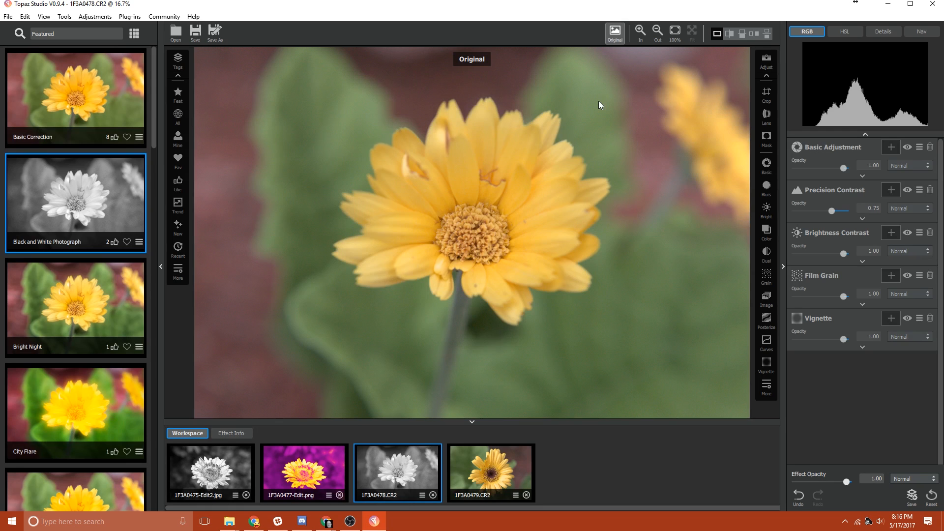
pyautogui.click(598, 101)
# Inspect the flower's centre at 100% zoom and fit the whole image in the view again.
pyautogui.click(639, 32)
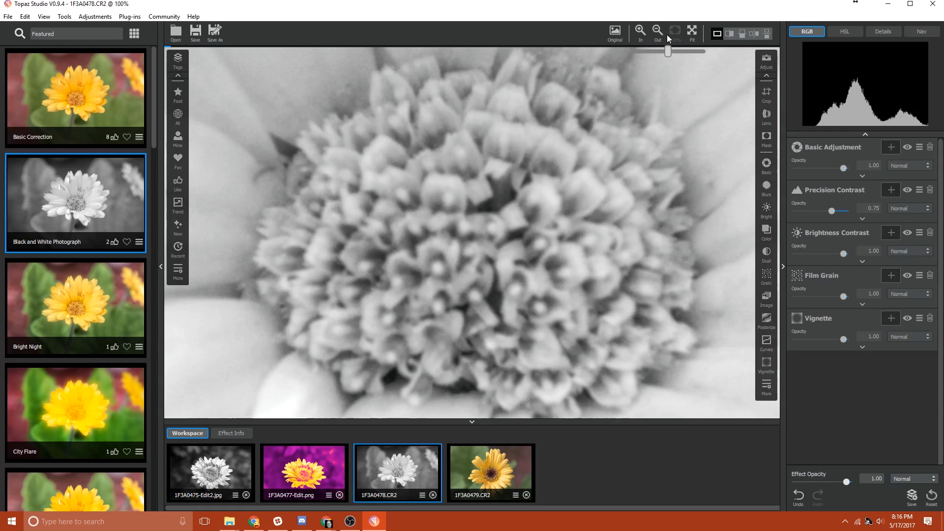
pyautogui.click(657, 32)
pyautogui.click(657, 32)
pyautogui.click(691, 32)
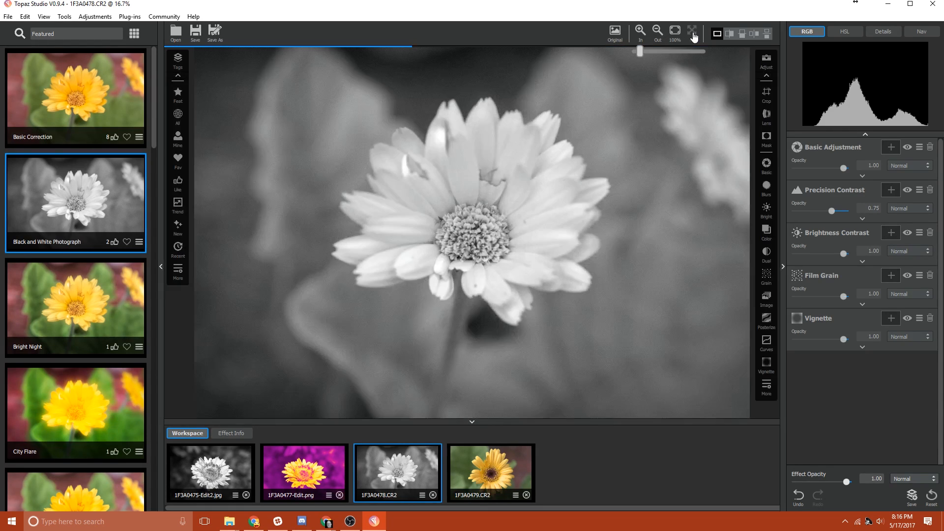
# Compare the original and the effect in the split and side-by-side views, and return to the single view.
pyautogui.click(728, 36)
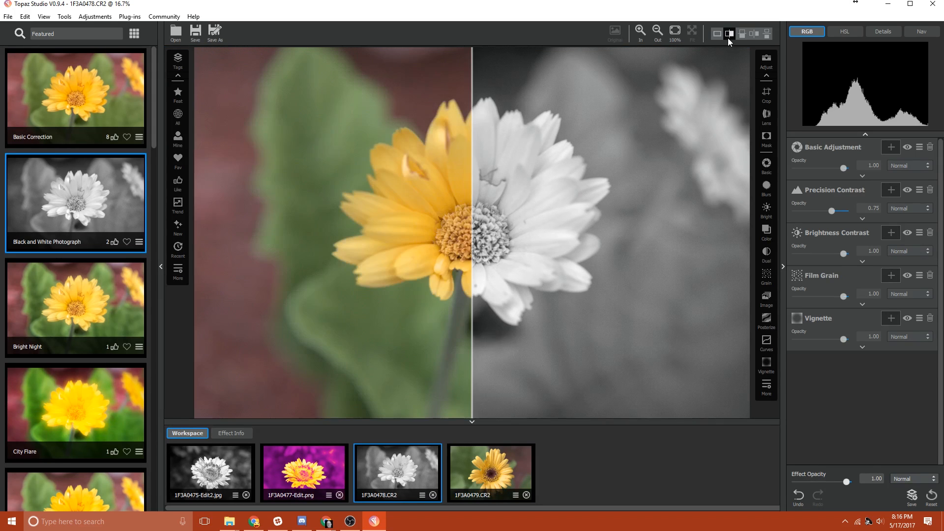
pyautogui.moveTo(475, 146); pyautogui.dragTo(466, 147)
pyautogui.click(754, 34)
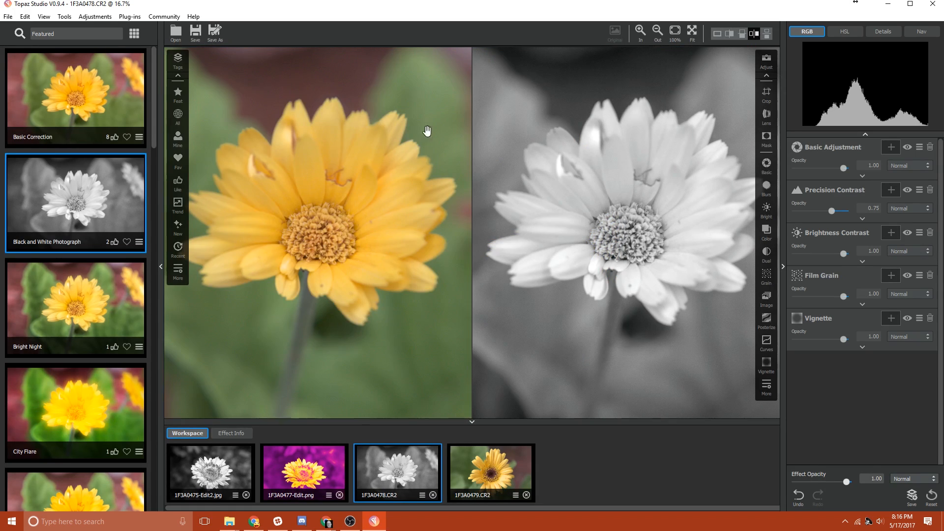
pyautogui.click(716, 34)
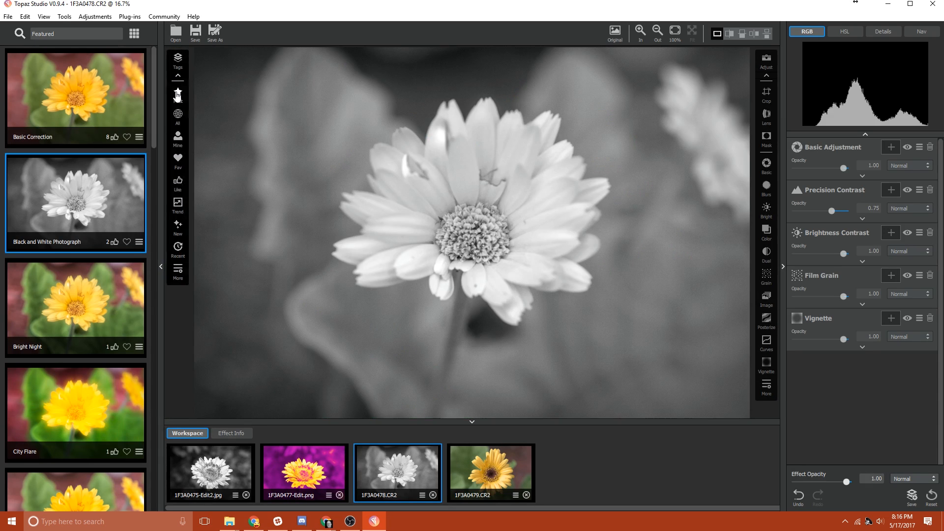
# Try the Basic Correction, Black and White Photograph, Bright Night and City Flare effects on the image.
pyautogui.click(29, 101)
pyautogui.click(63, 209)
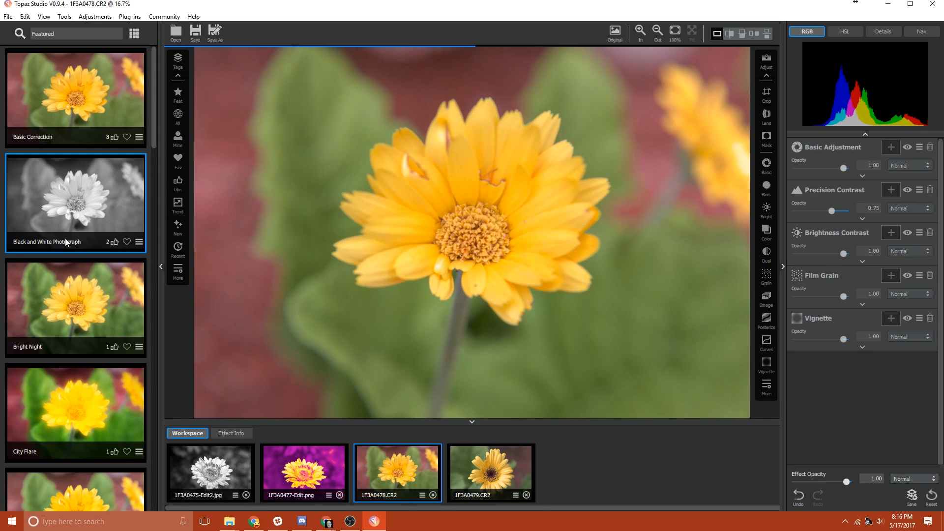
pyautogui.click(57, 299)
pyautogui.click(55, 397)
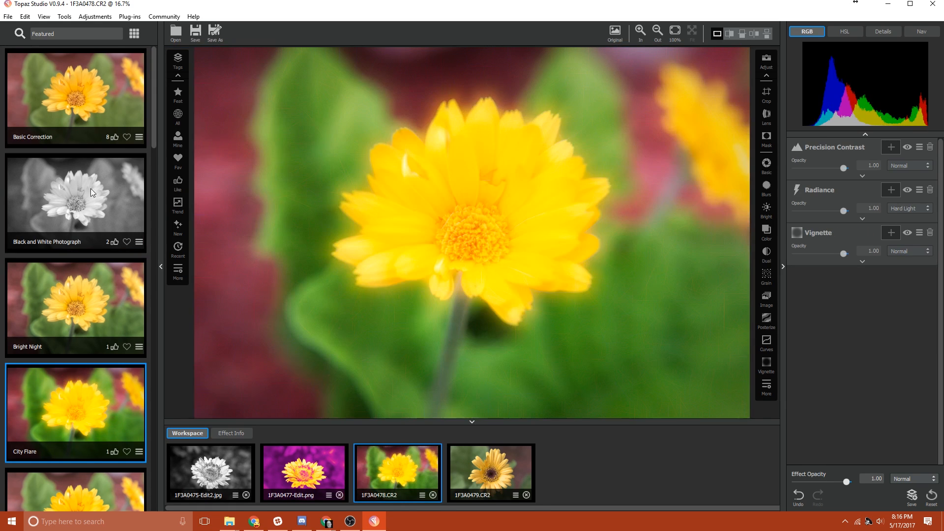
# Show the effects as a grid of small thumbnails and try Molten Gold, Hot Summer, HDR and Glow in the Dark.
pyautogui.click(133, 34)
pyautogui.click(133, 34)
pyautogui.click(133, 34)
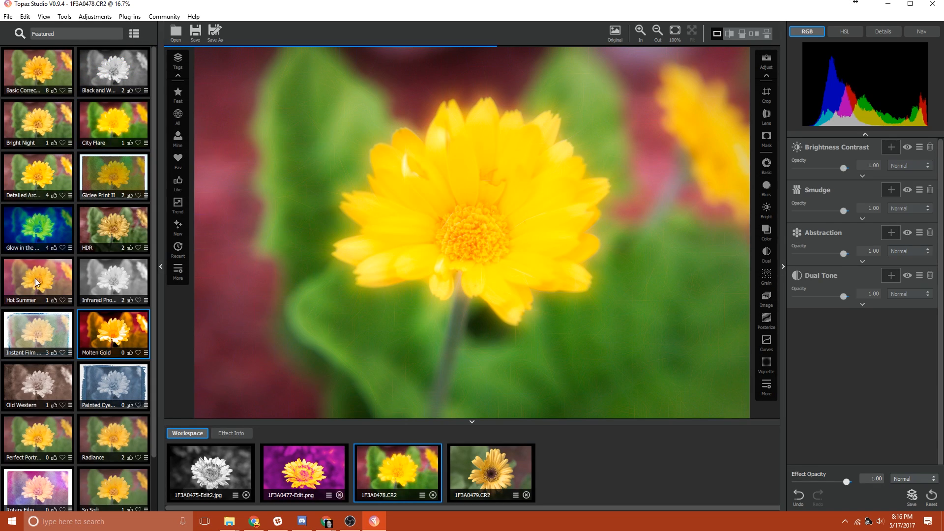
pyautogui.click(86, 231)
pyautogui.click(34, 233)
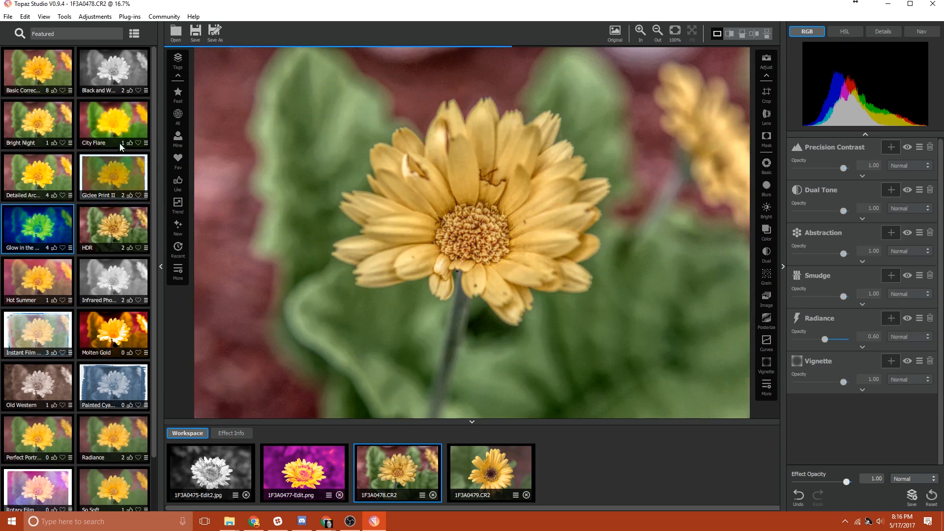
# Search the effects for Topaz Labs.
pyautogui.click(59, 33)
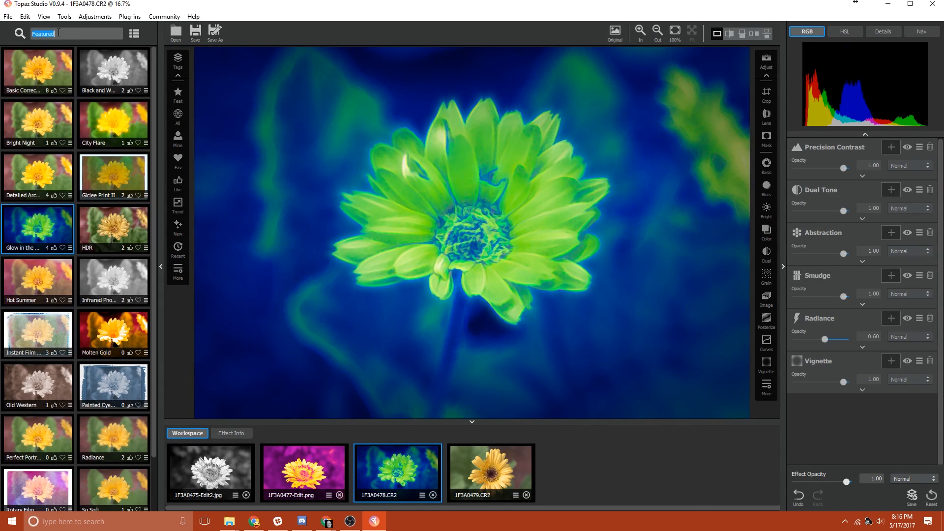
pyautogui.press('BackSpace')
pyautogui.press('Return')
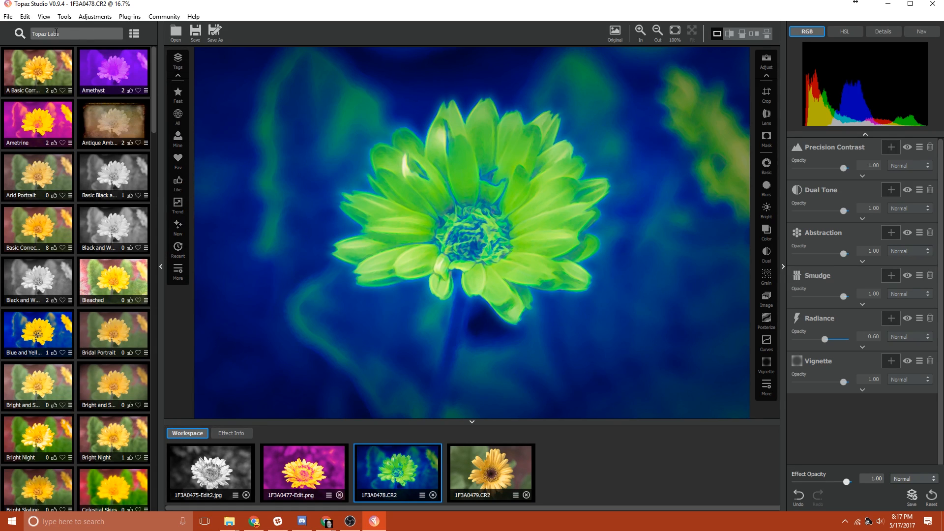
# Browse the Featured, All, My Effects, Trending, New and Recent effect categories.
pyautogui.click(178, 96)
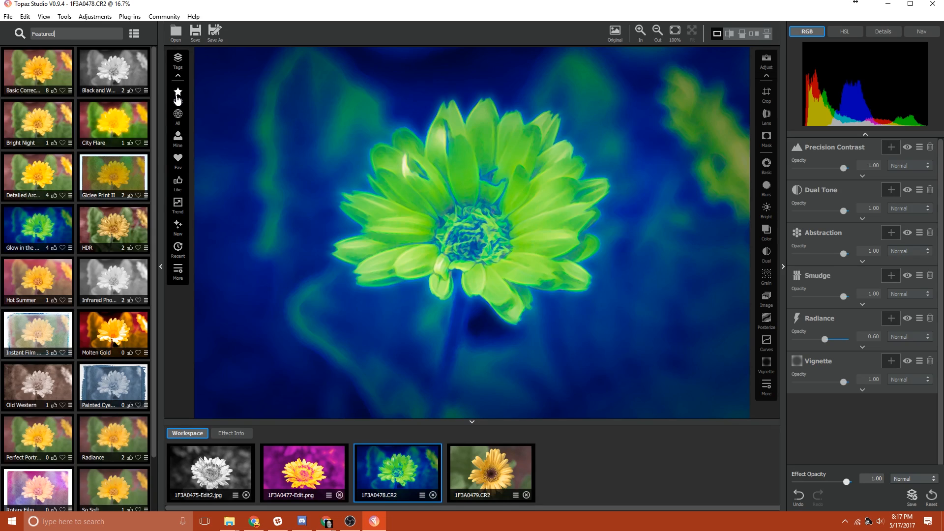
pyautogui.click(177, 116)
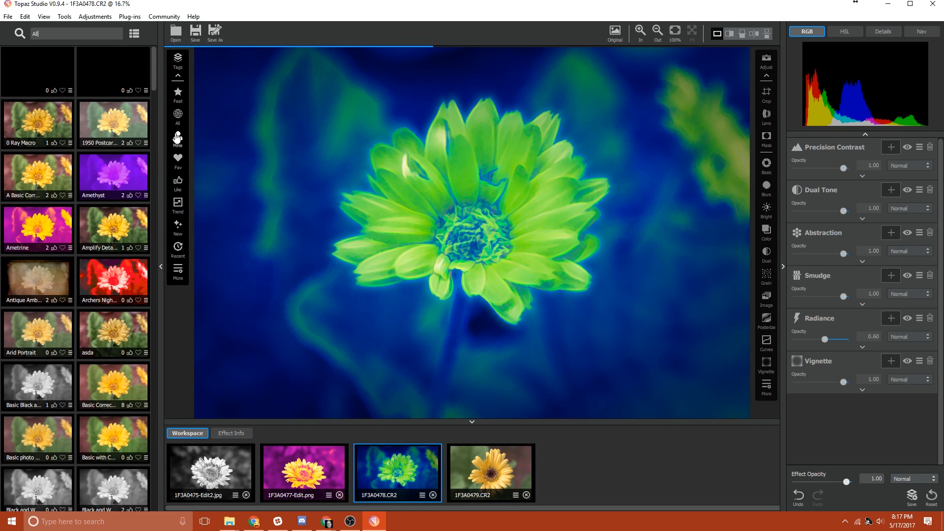
pyautogui.click(178, 135)
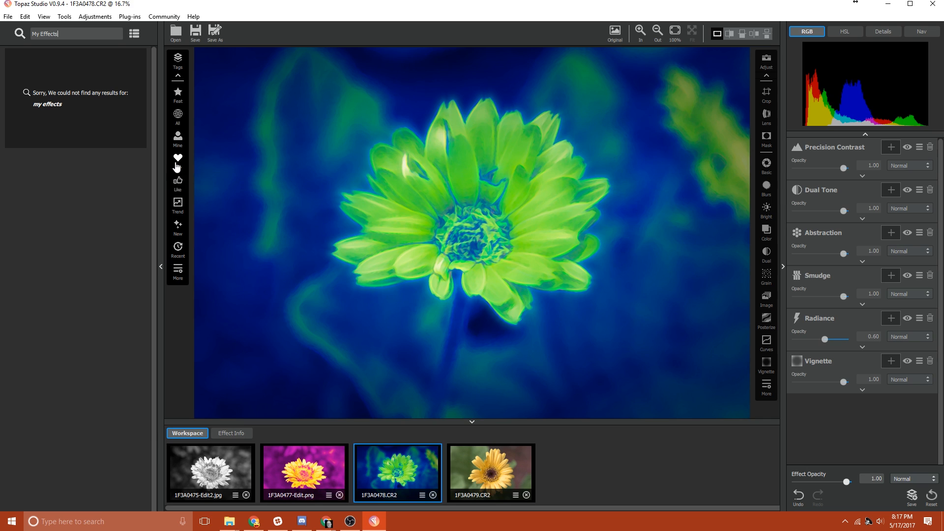
pyautogui.click(177, 203)
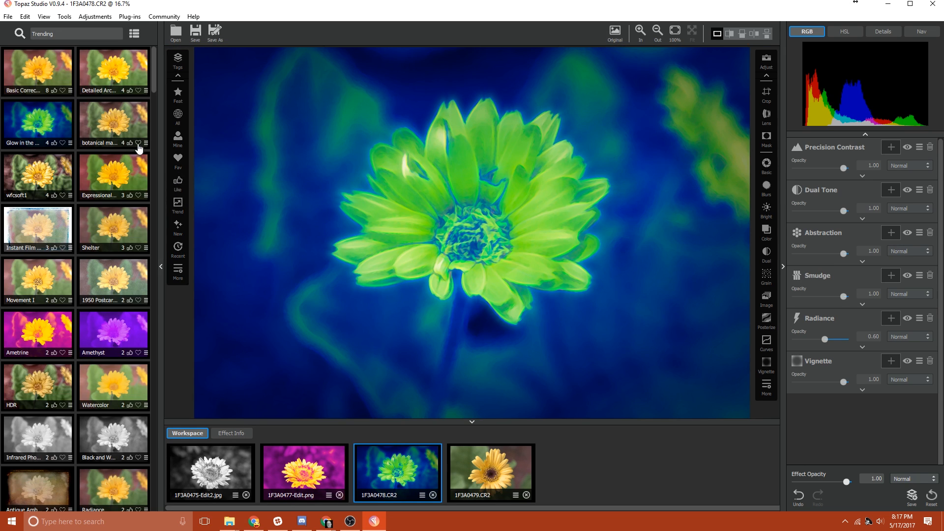
pyautogui.click(177, 226)
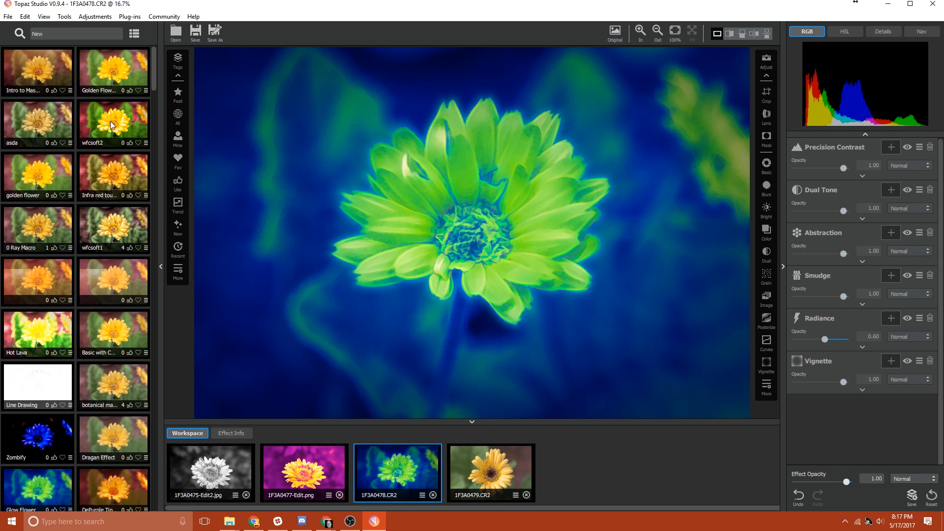
pyautogui.click(178, 247)
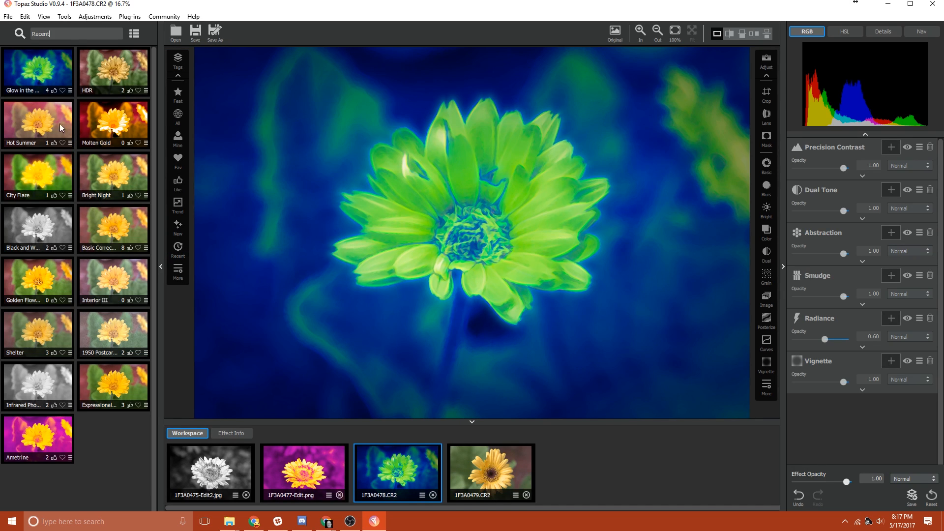
# Browse the Fine Art effects as large thumbnails and return to the Featured effects.
pyautogui.click(134, 33)
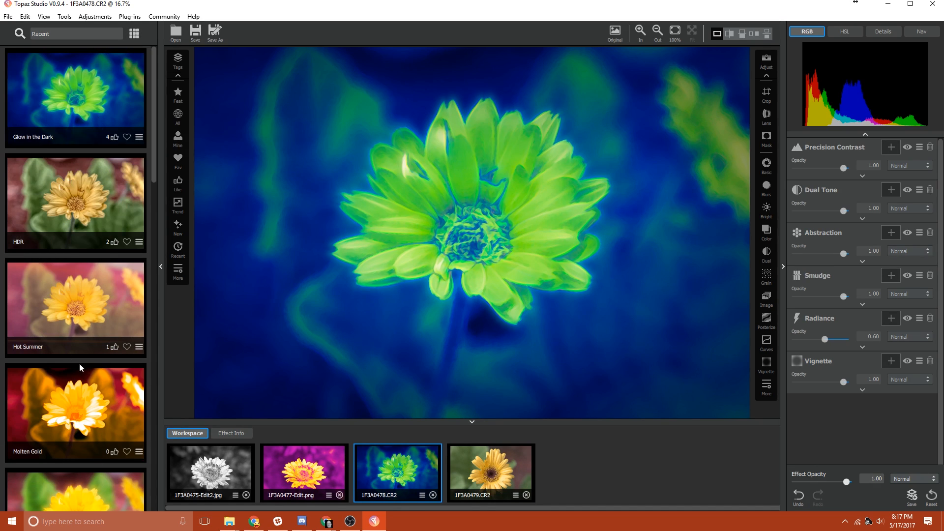
pyautogui.click(175, 275)
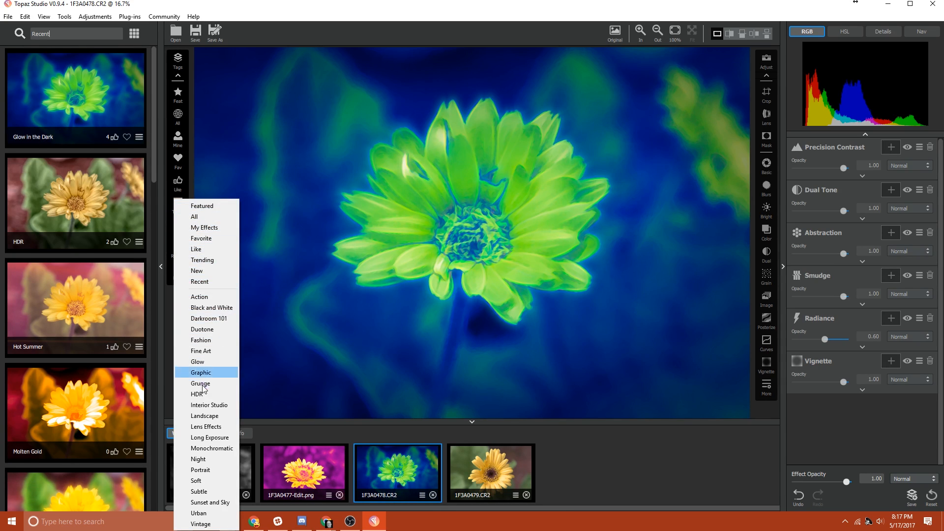
pyautogui.click(198, 350)
pyautogui.scroll(-10, 69, 128)
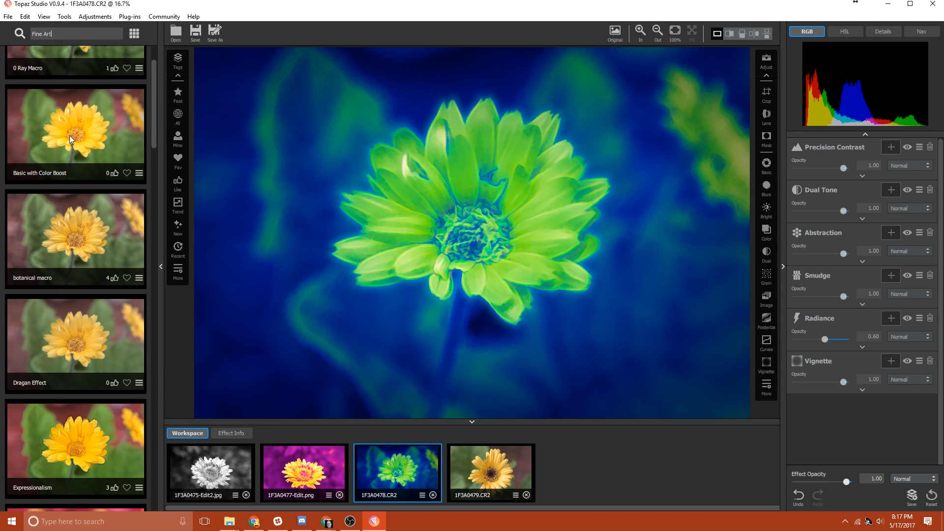
pyautogui.scroll(-4, 25, 296)
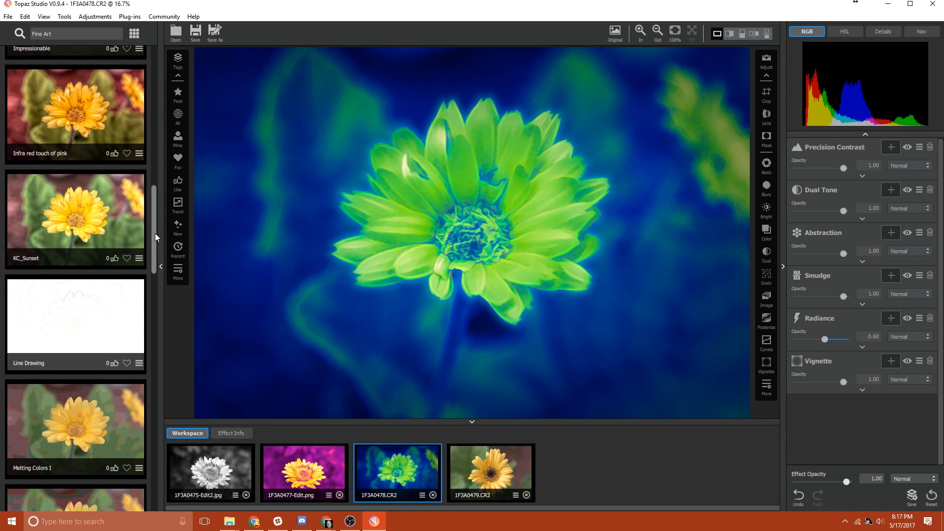
pyautogui.moveTo(155, 233); pyautogui.dragTo(167, 62)
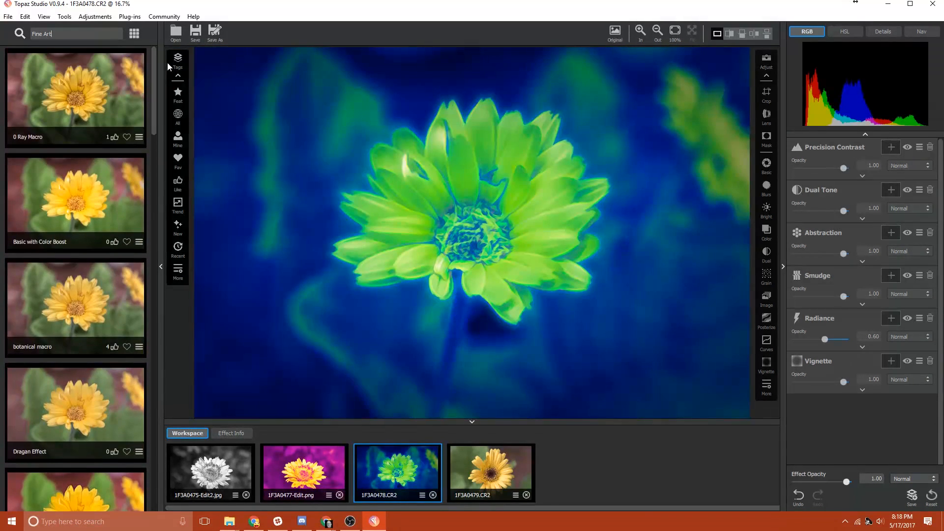
pyautogui.click(178, 116)
pyautogui.click(178, 93)
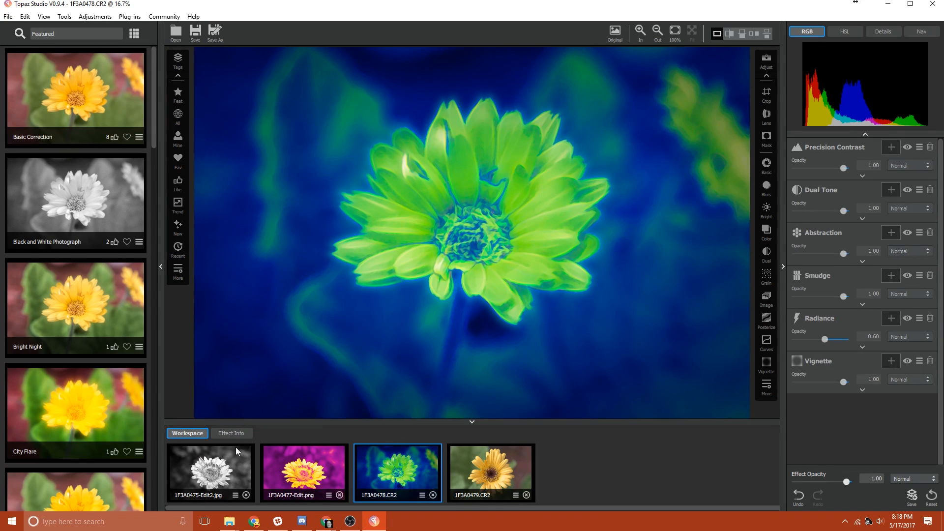
# View the other workspace images 1F3A0475-Edit2.jpg, 1F3A0477-Edit.png and 1F3A0479.CR2.
pyautogui.click(241, 479)
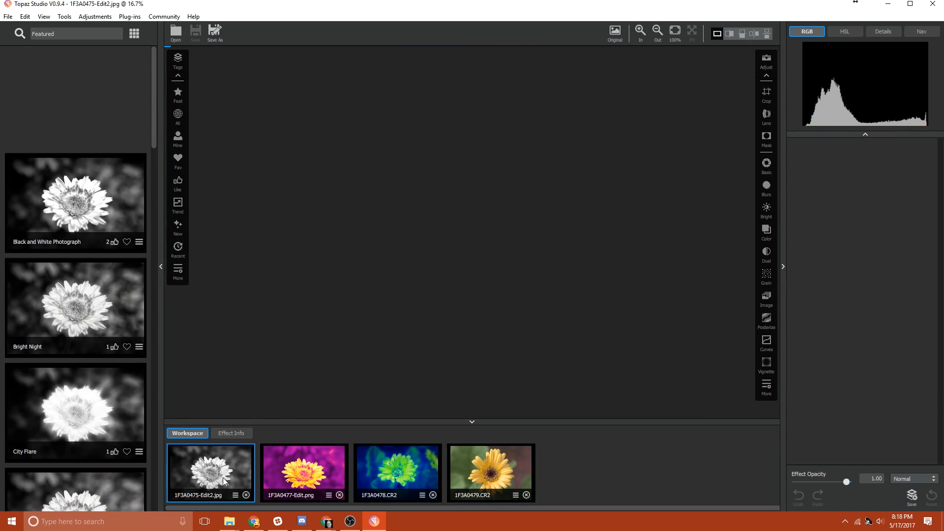
pyautogui.click(307, 481)
pyautogui.click(494, 470)
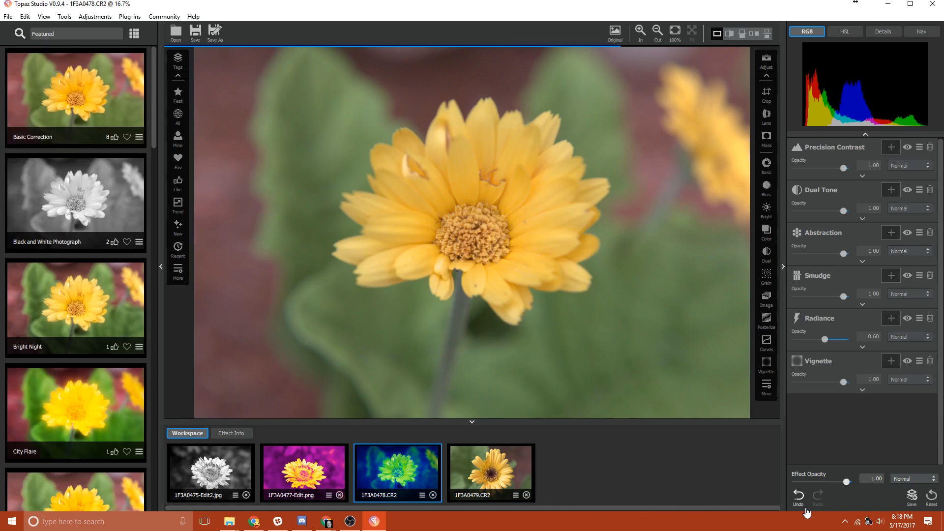
# Undo the effects applied to 1F3A0478.CR2 one after another until none is left on the image.
pyautogui.click(798, 497)
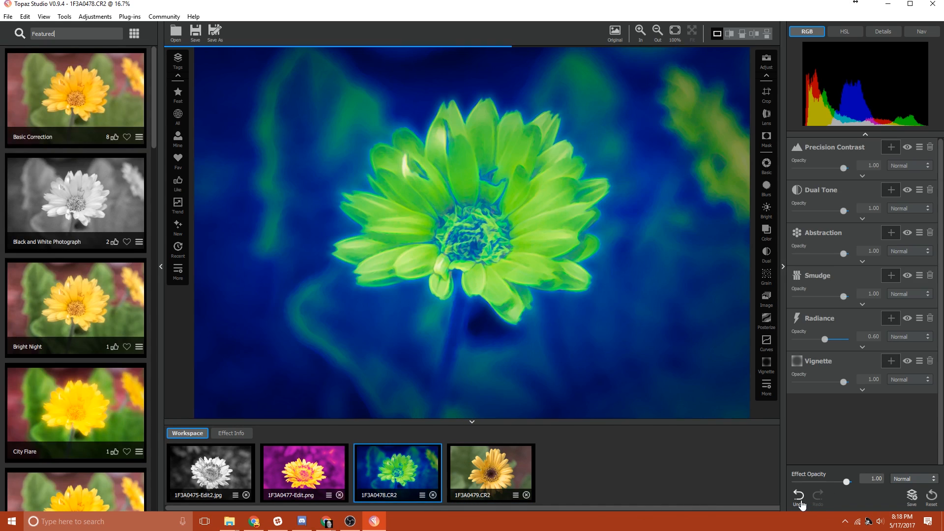
pyautogui.click(799, 499)
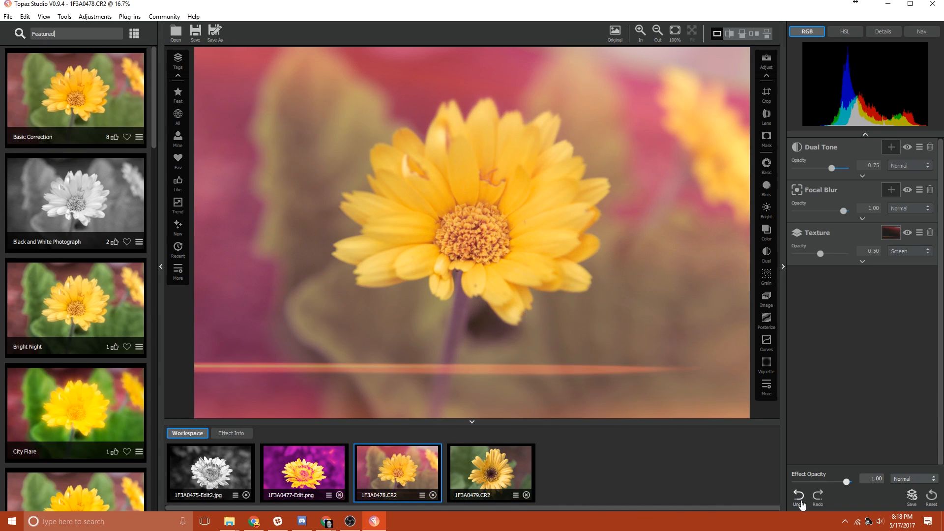
pyautogui.click(799, 498)
pyautogui.click(799, 498)
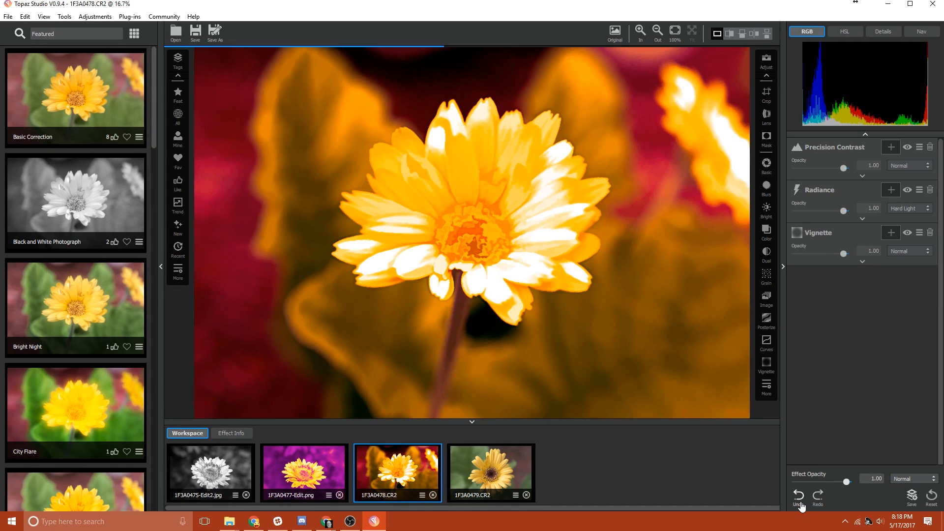
pyautogui.click(800, 500)
pyautogui.click(799, 500)
pyautogui.click(800, 500)
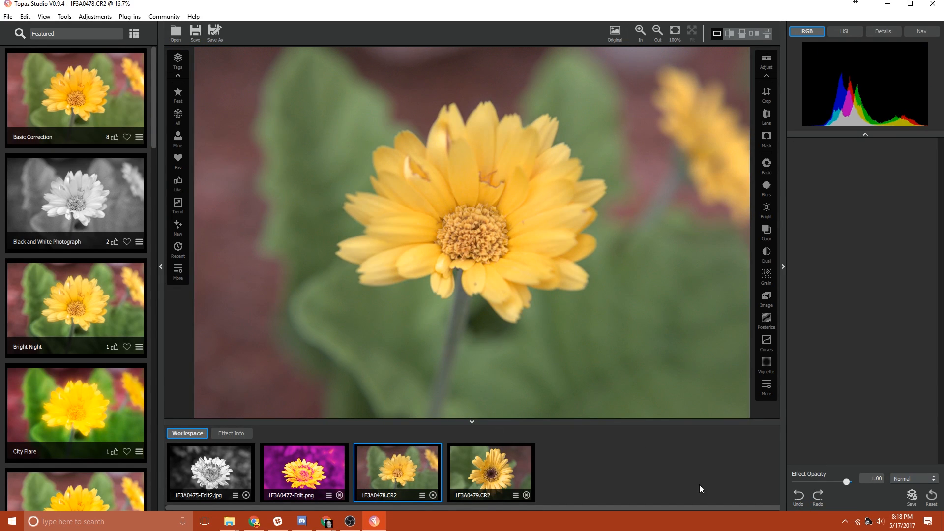
# Redo the undone effects on 1F3A0478.CR2 up to the last one, and undo that last effect again.
pyautogui.click(799, 500)
pyautogui.click(818, 500)
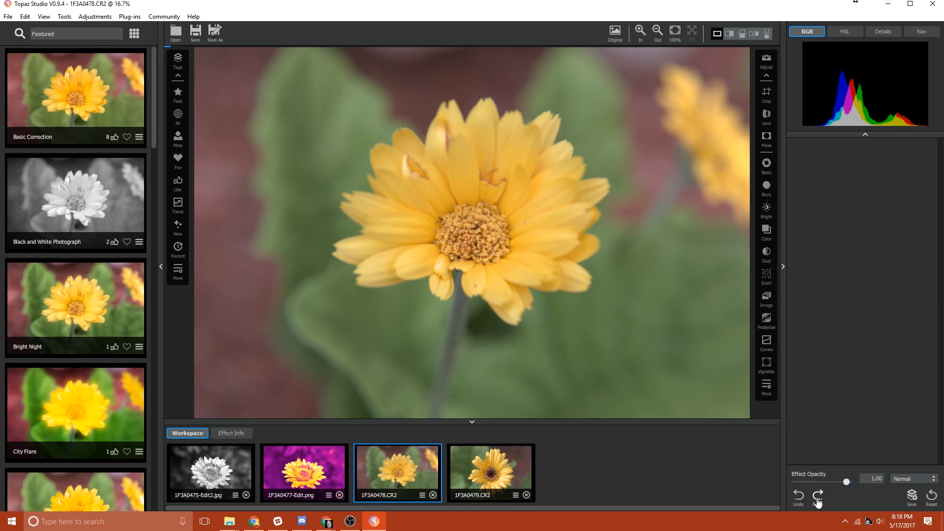
pyautogui.click(817, 500)
pyautogui.click(817, 500)
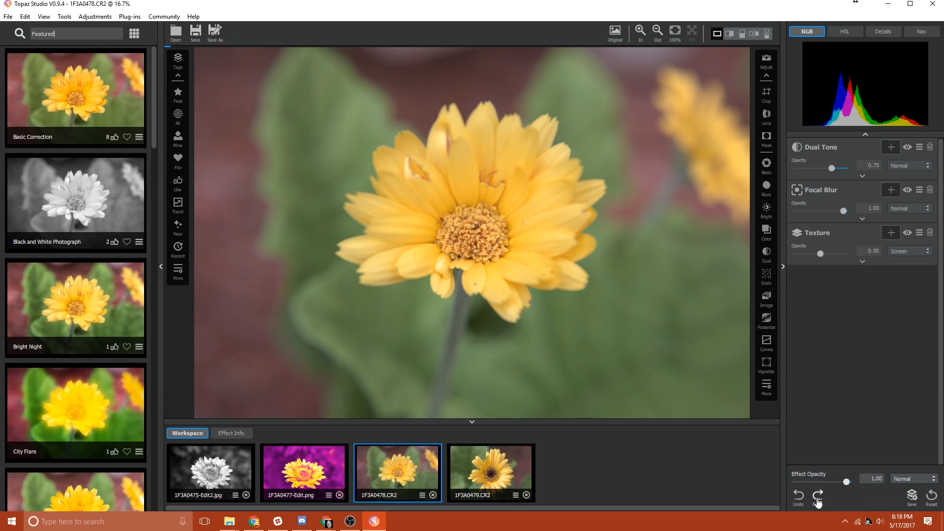
pyautogui.click(818, 500)
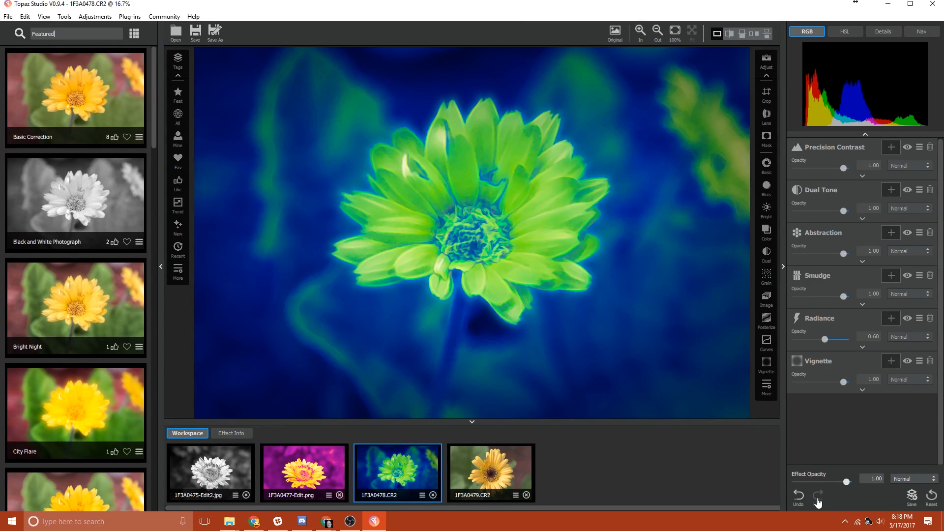
pyautogui.click(797, 495)
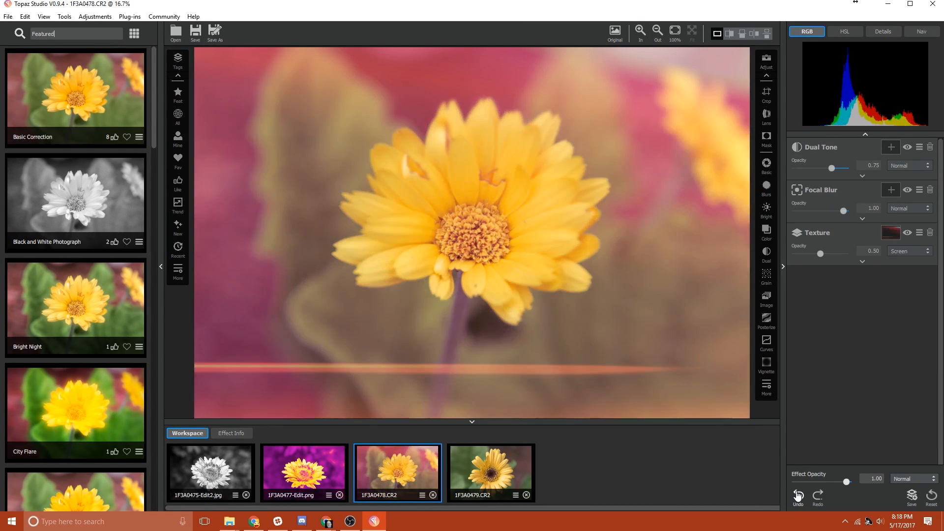
# Add the Black and White Photograph effect to 1F3A0478.CR2, apply it as a new workspace image and open that image.
pyautogui.click(71, 217)
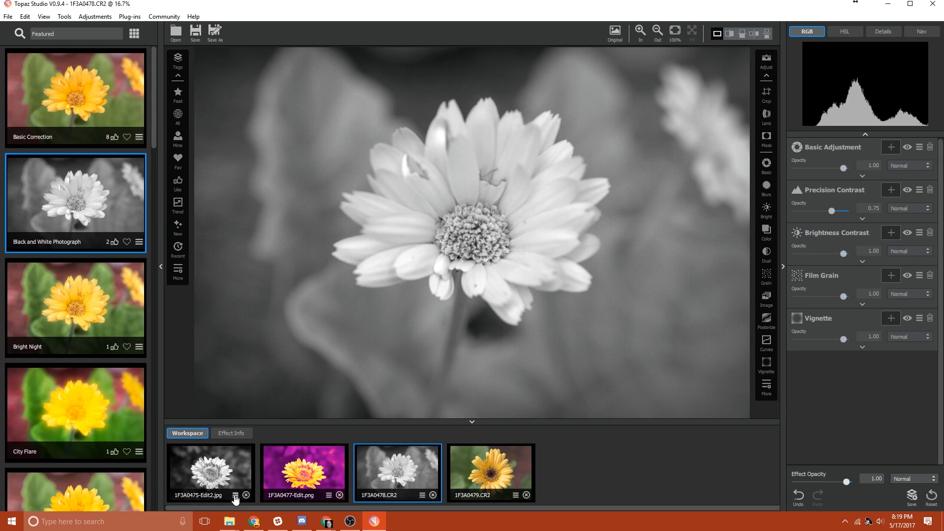
pyautogui.click(421, 498)
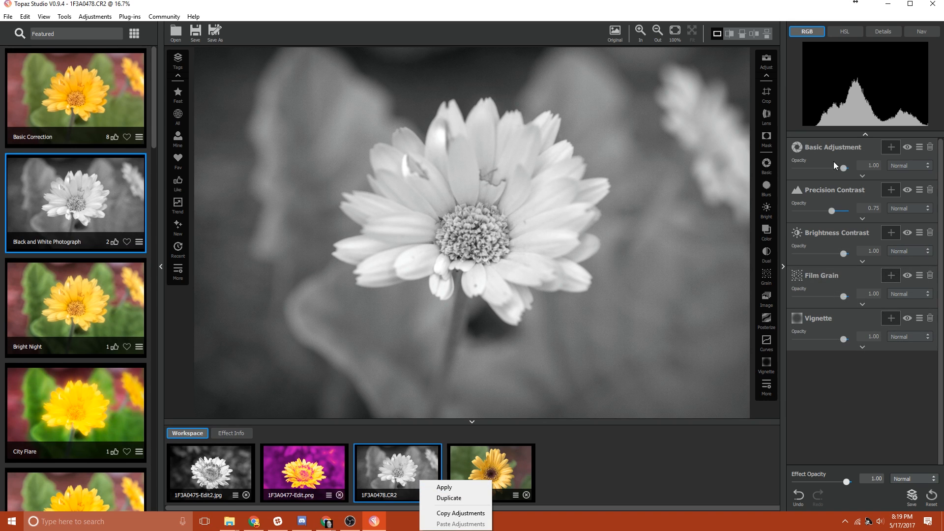
pyautogui.click(475, 490)
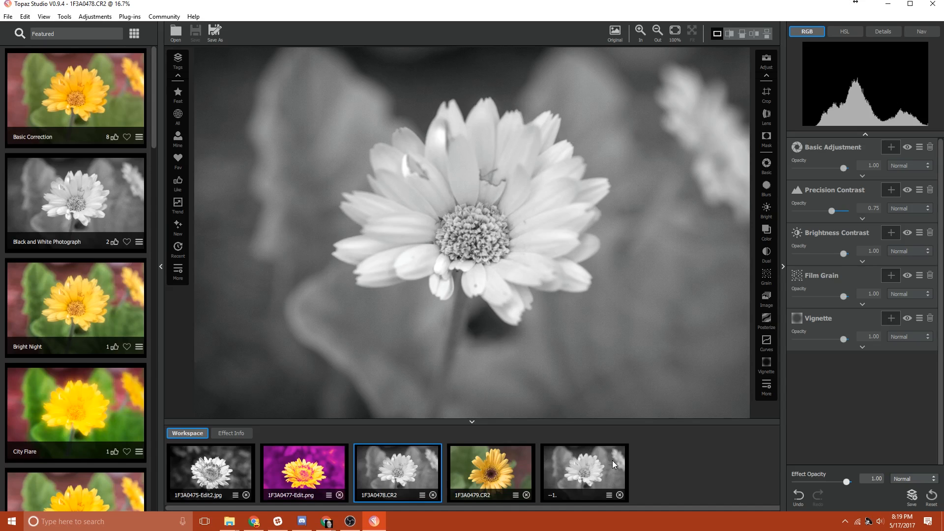
pyautogui.click(588, 479)
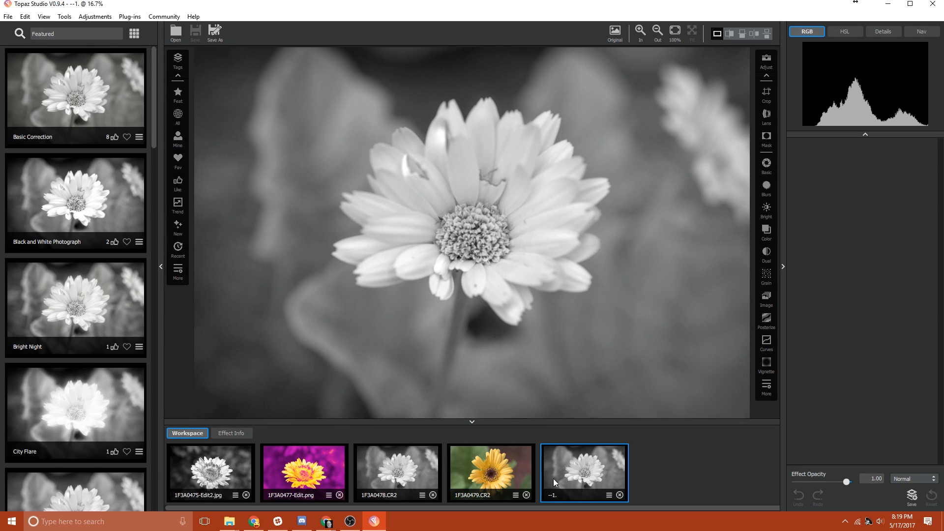
# Look at the Save As options for the applied copy, cancel, and close the copy.
pyautogui.click(214, 32)
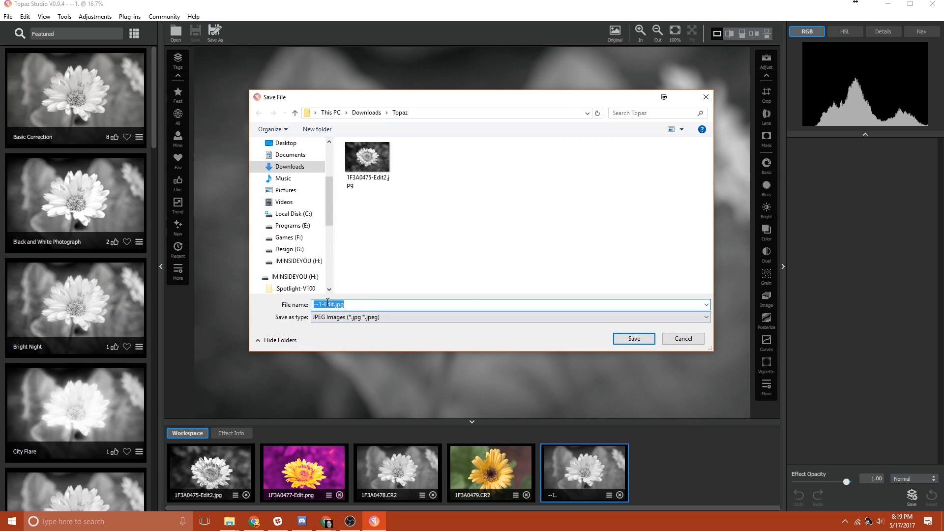
pyautogui.click(671, 338)
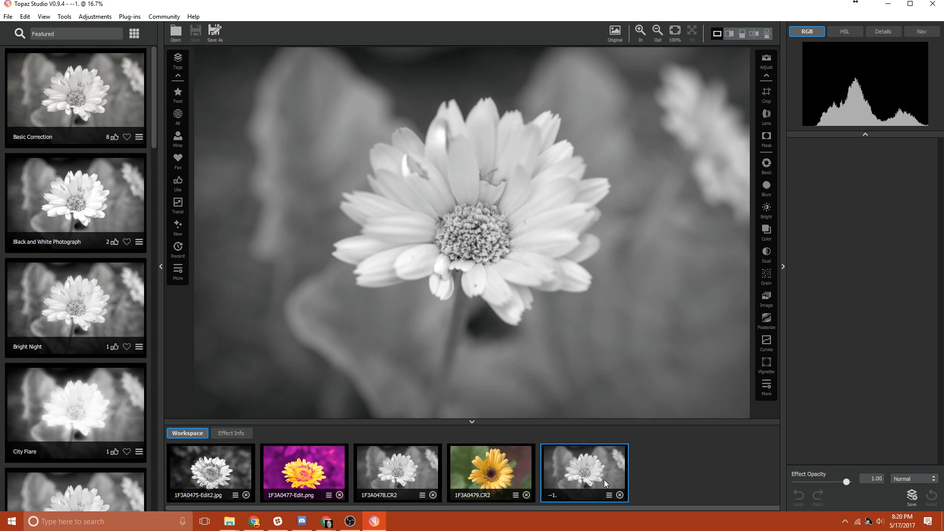
pyautogui.click(618, 494)
# Duplicate 1F3A0478.CR2 in the workspace and open the duplicate.
pyautogui.click(421, 495)
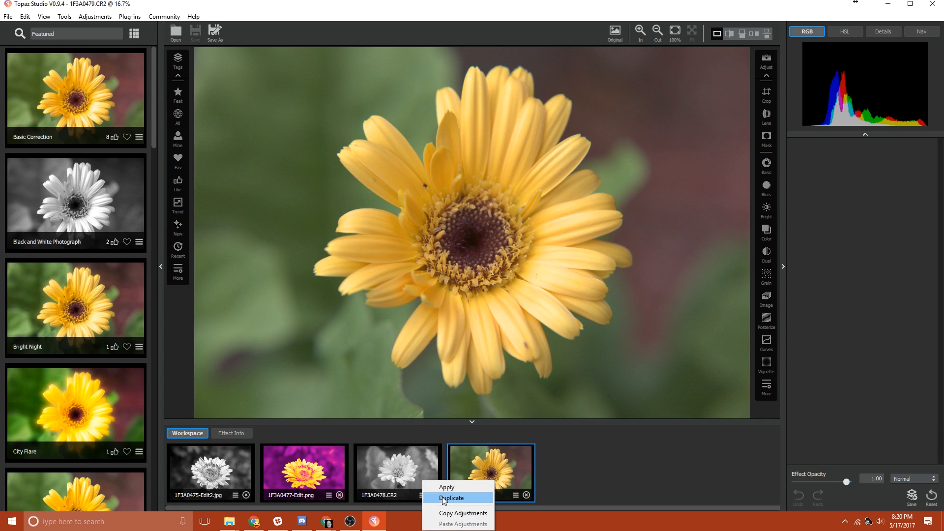
pyautogui.click(444, 498)
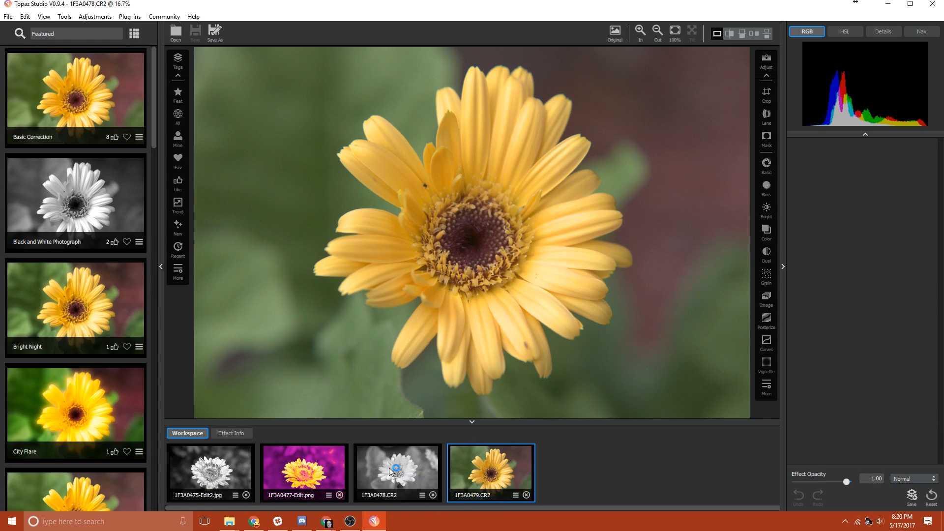
pyautogui.click(396, 467)
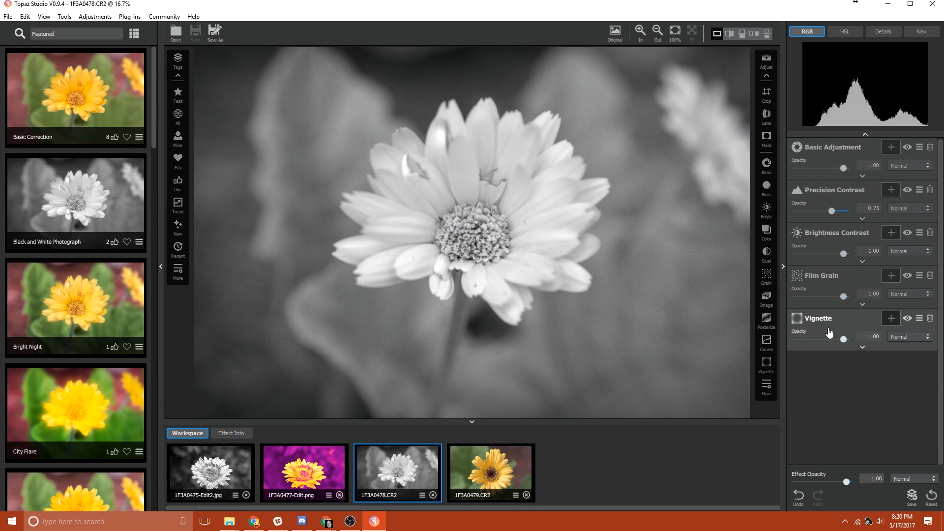
pyautogui.click(422, 495)
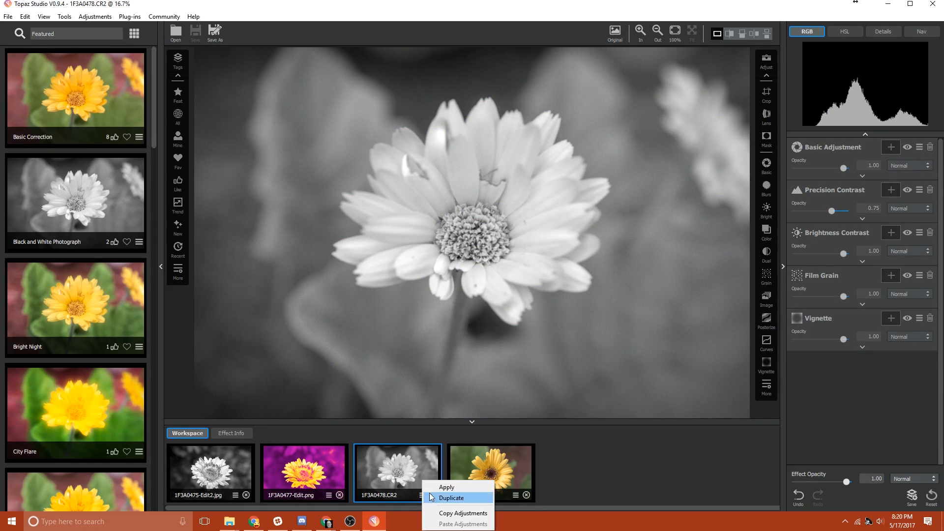
pyautogui.click(446, 497)
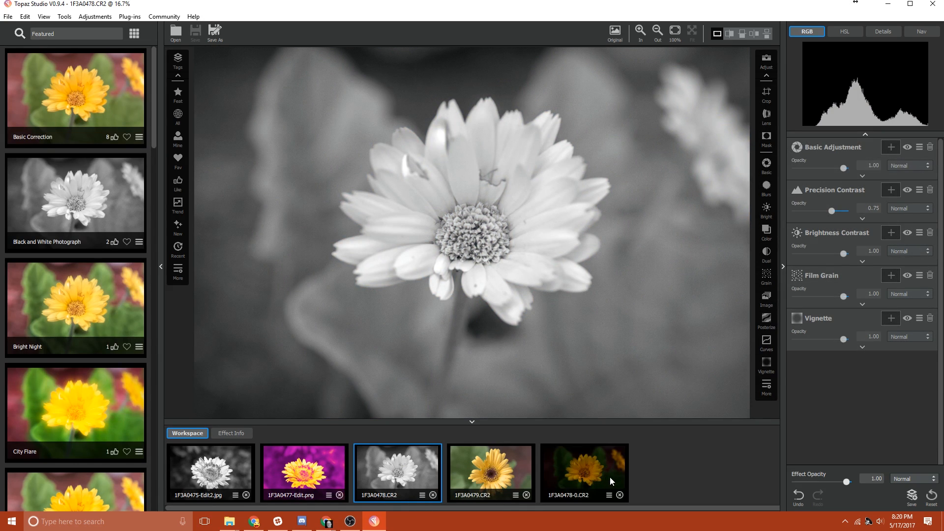
pyautogui.click(598, 464)
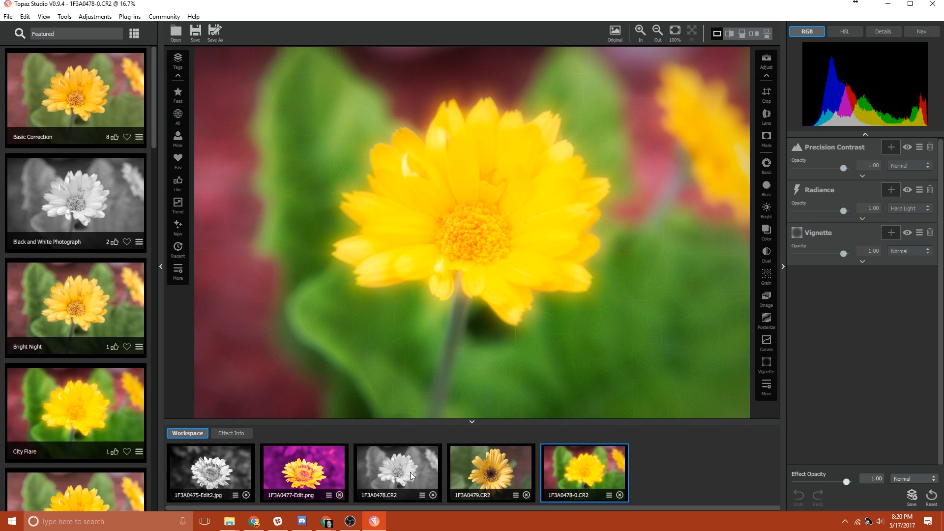
# Compare the duplicate with the original 1F3A0478.CR2 and close the duplicate without saving.
pyautogui.click(411, 475)
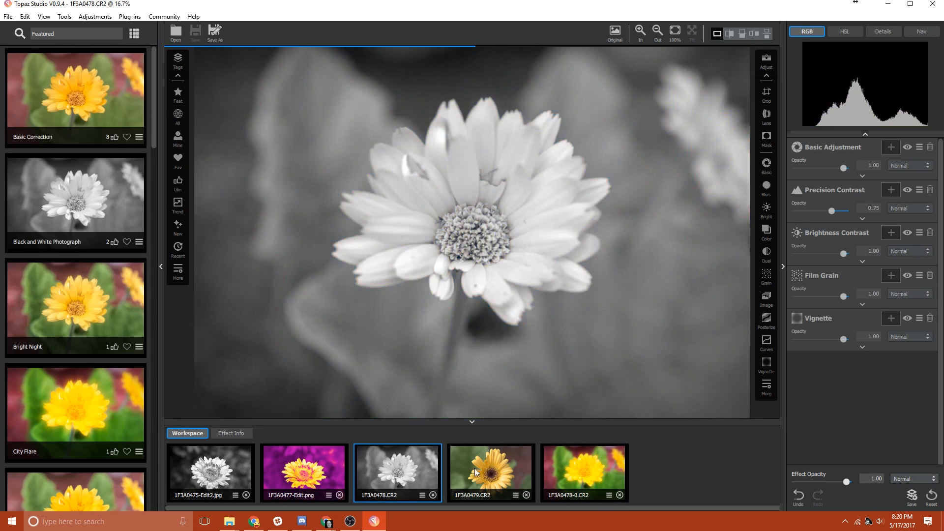
pyautogui.click(585, 476)
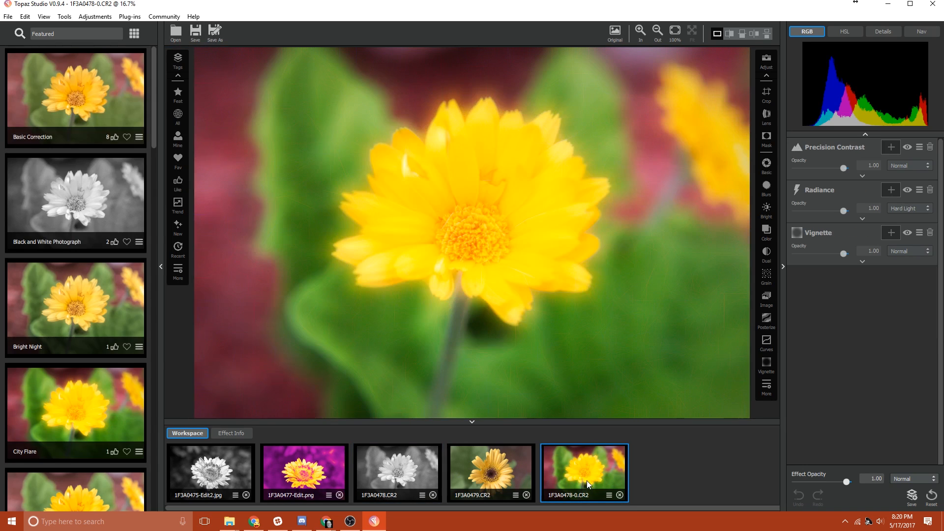
pyautogui.click(619, 495)
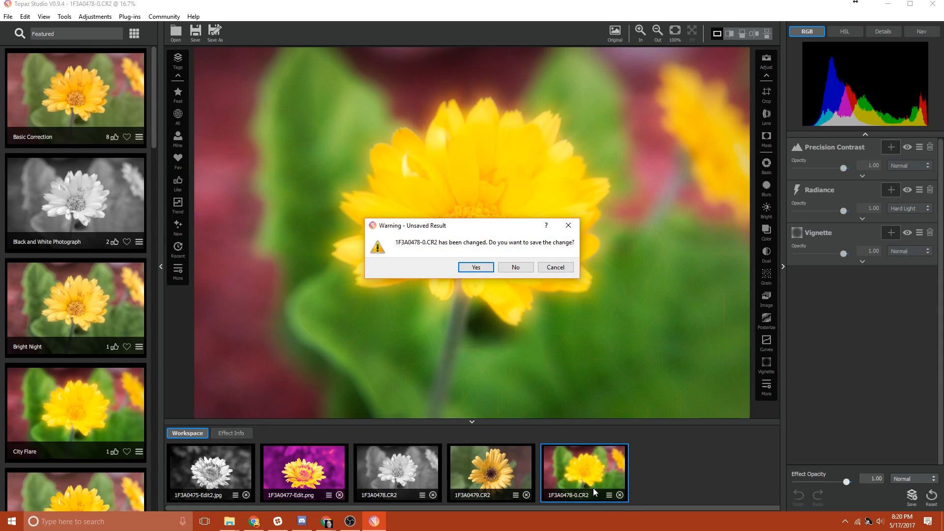
pyautogui.click(526, 269)
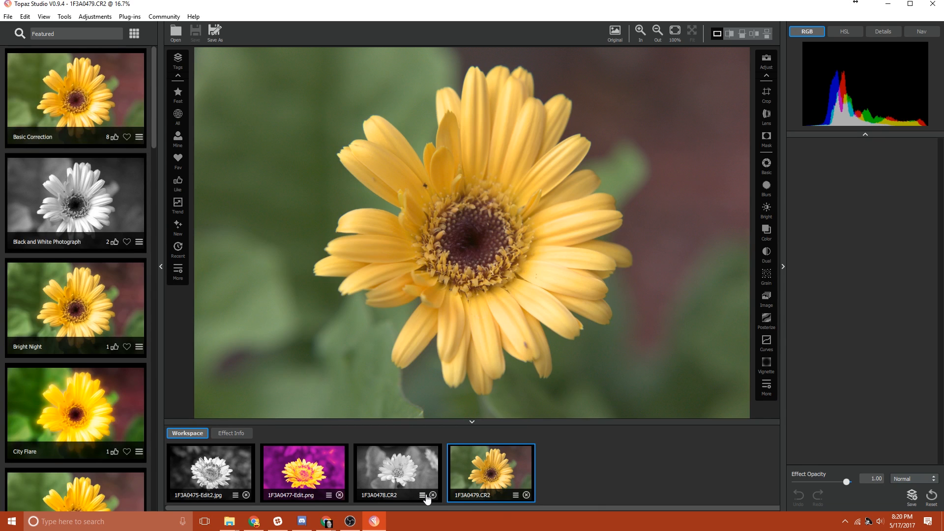
# Copy the adjustments from 1F3A0478.CR2 and paste them onto 1F3A0479.CR2.
pyautogui.click(423, 495)
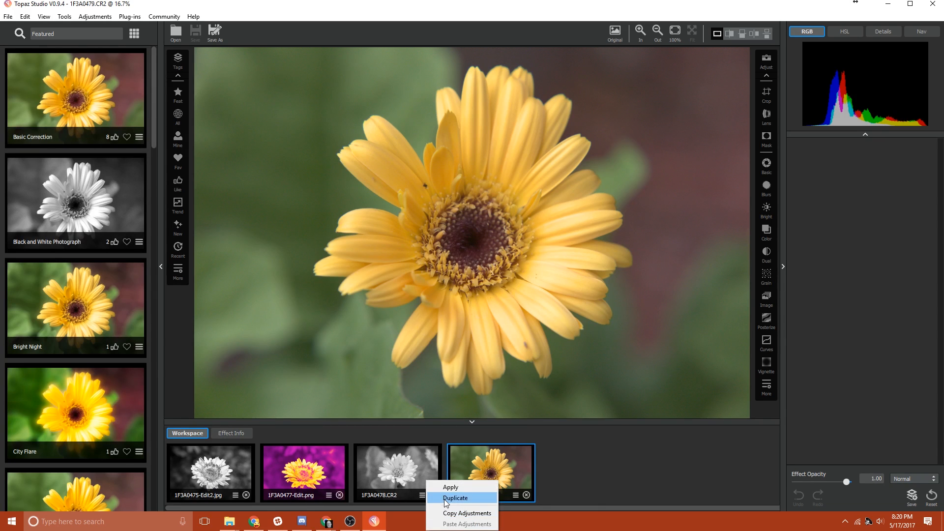
pyautogui.click(449, 514)
pyautogui.click(389, 464)
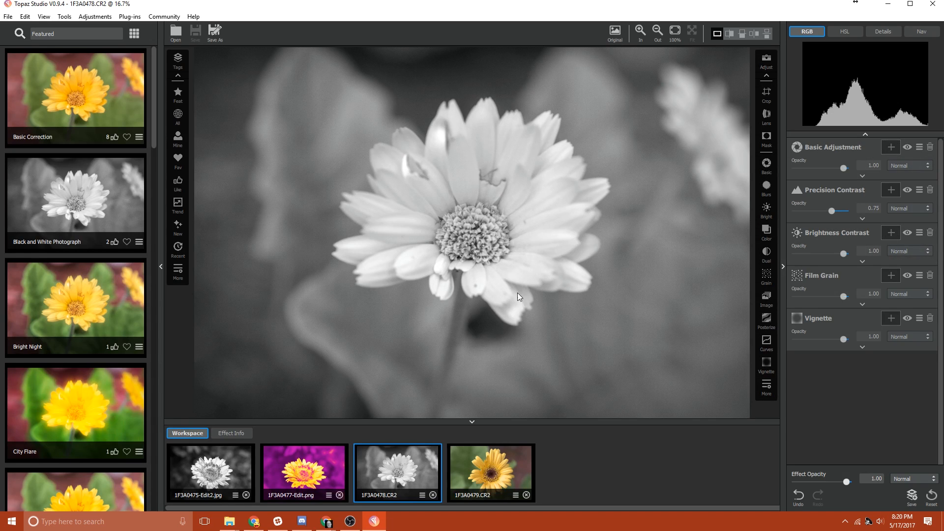
pyautogui.click(498, 472)
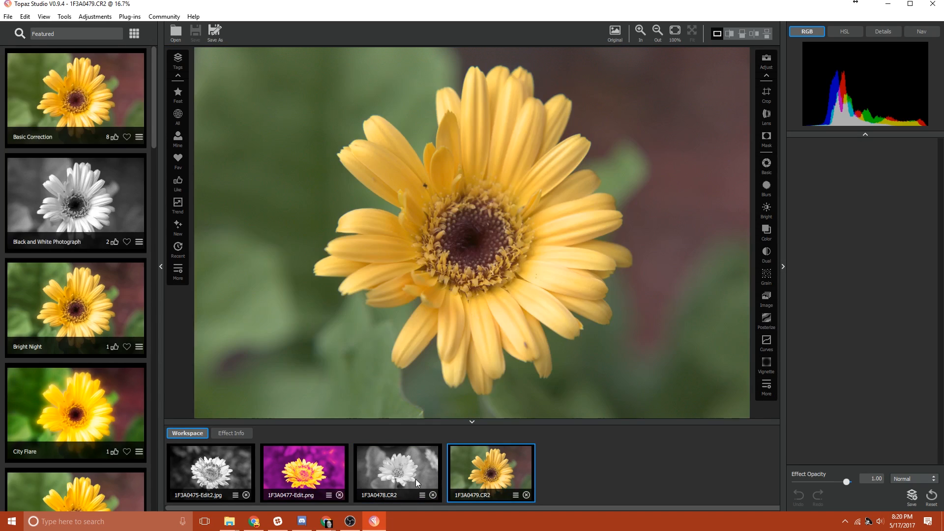
pyautogui.click(397, 477)
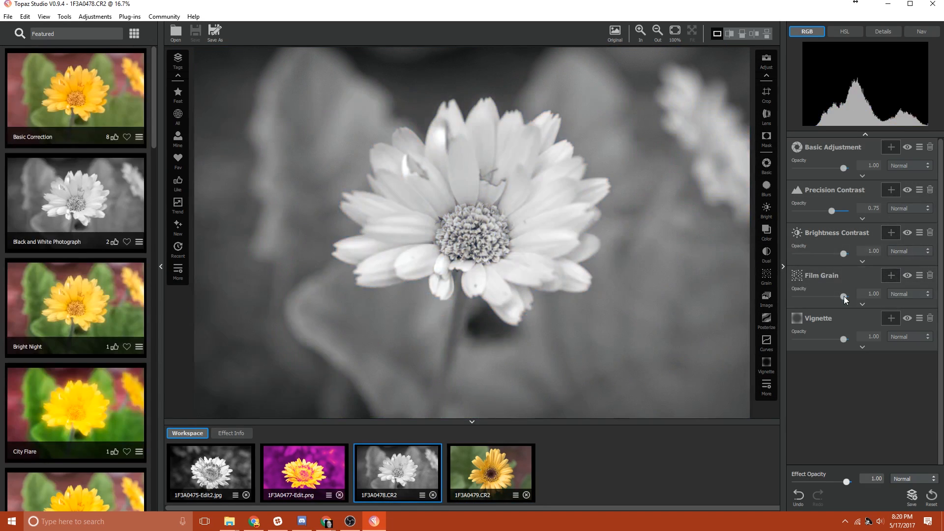
pyautogui.click(422, 495)
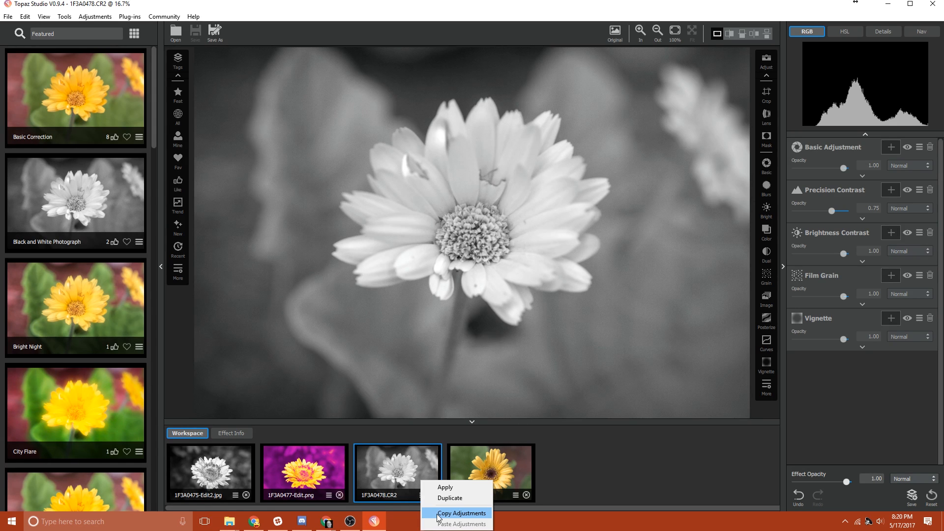
pyautogui.click(437, 513)
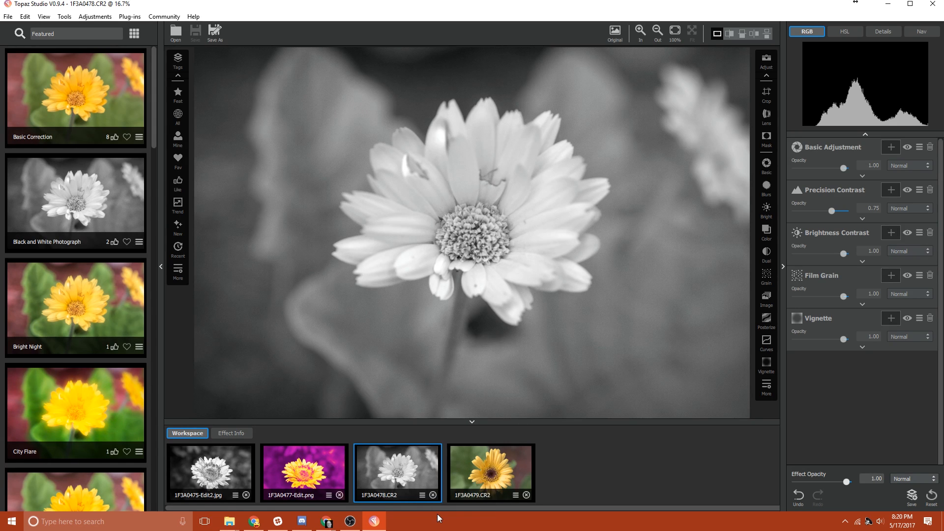
pyautogui.click(518, 497)
pyautogui.click(531, 521)
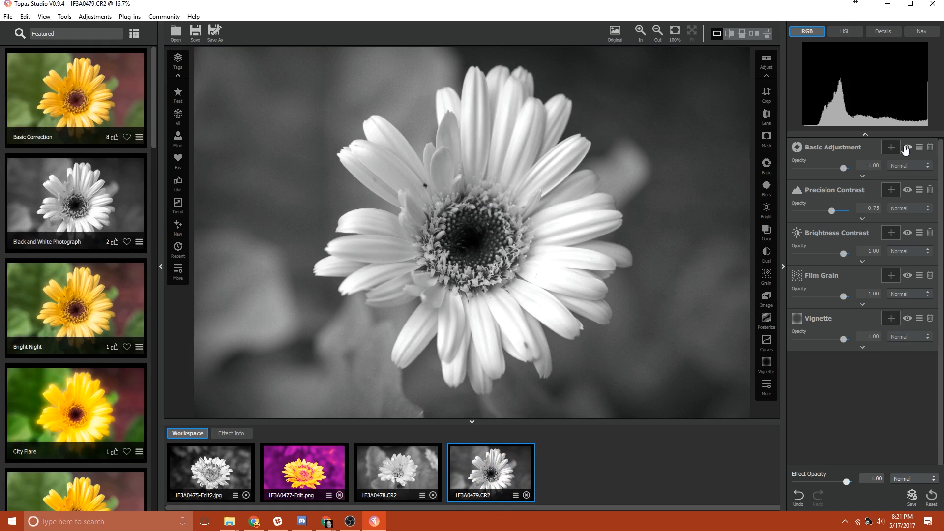
# Compare the two black and white images and reset all adjustments on 1F3A0478.CR2.
pyautogui.click(418, 460)
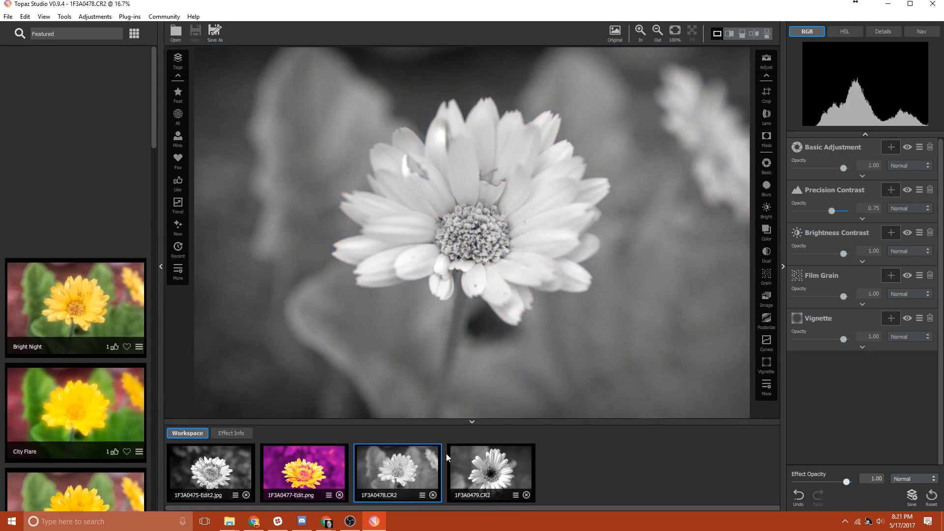
pyautogui.click(491, 453)
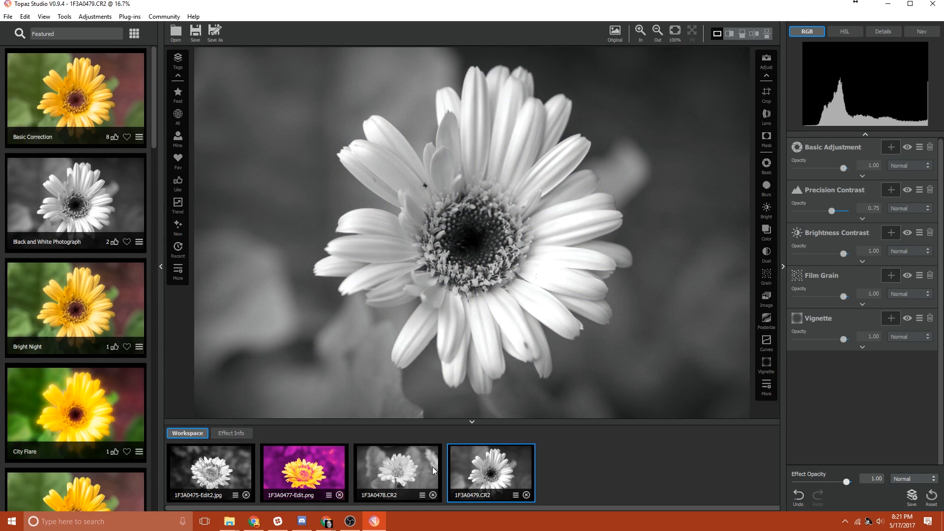
pyautogui.click(383, 467)
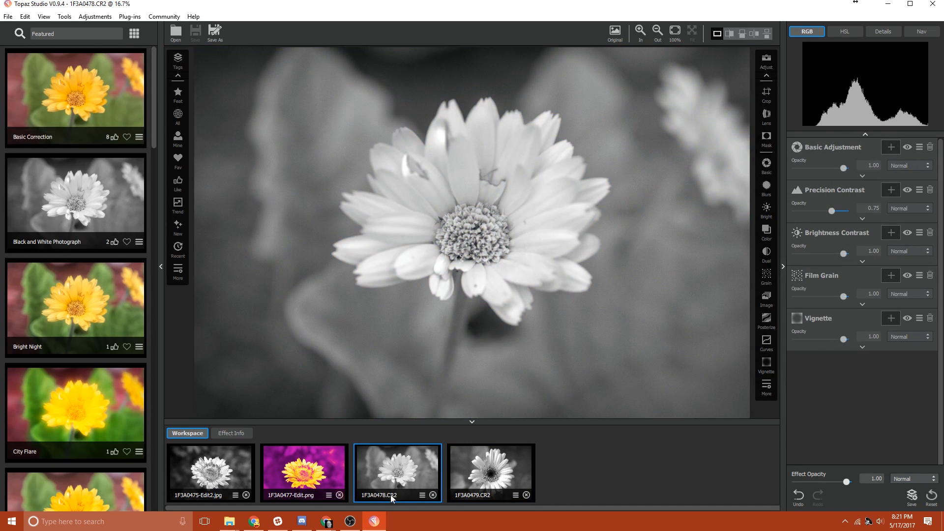
pyautogui.click(932, 497)
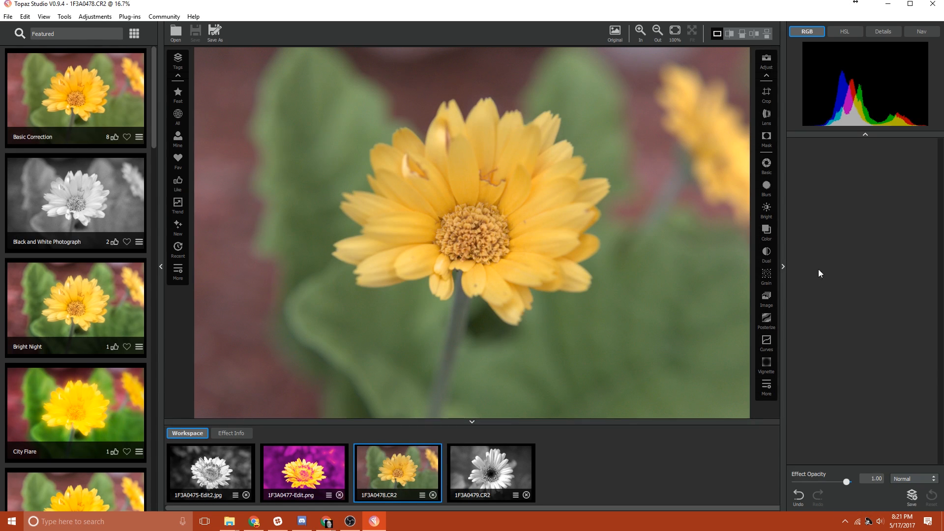
# Try the Basic Correction, Black and White Photograph and Bright Night effects on 1F3A0478.CR2, and settle on City Flare.
pyautogui.click(76, 96)
pyautogui.click(48, 217)
pyautogui.click(79, 324)
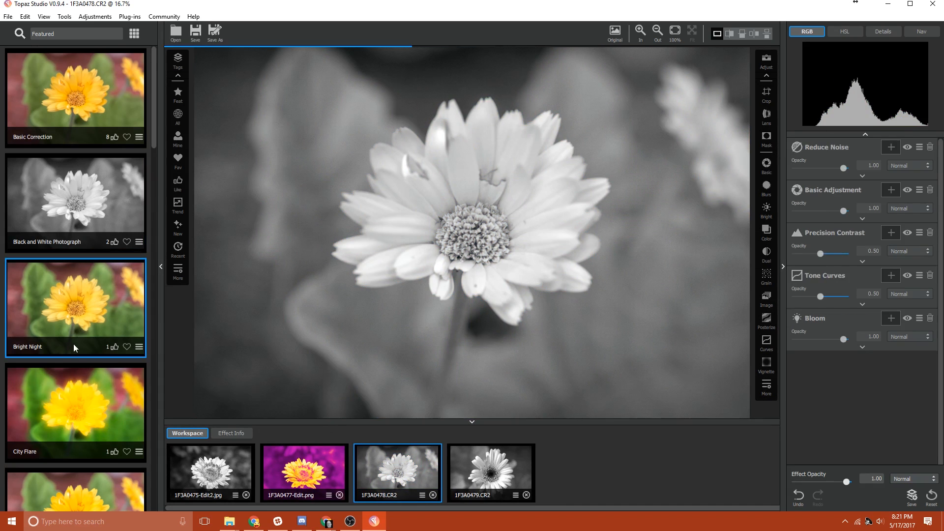
pyautogui.click(58, 396)
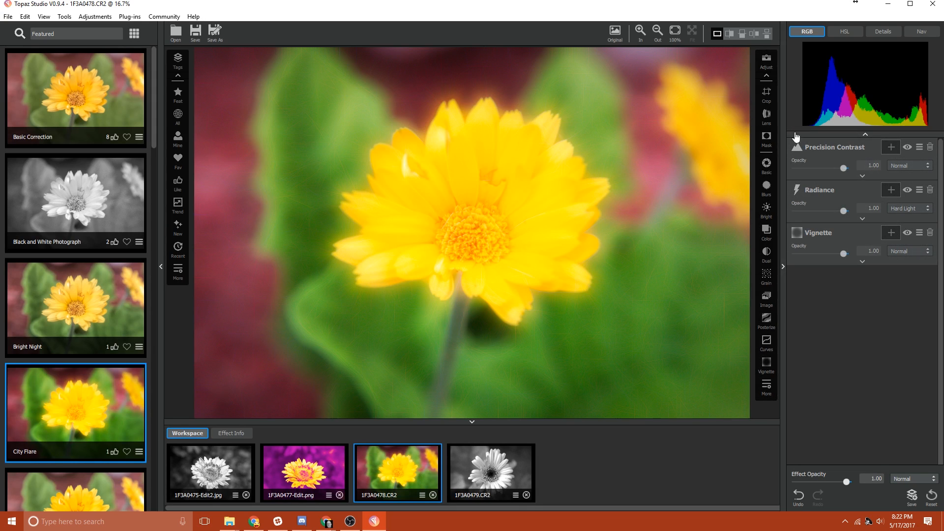
# Add a Basic Adjustment on top of the City Flare effect on 1F3A0478.CR2.
pyautogui.moveTo(765, 164); pyautogui.dragTo(769, 189)
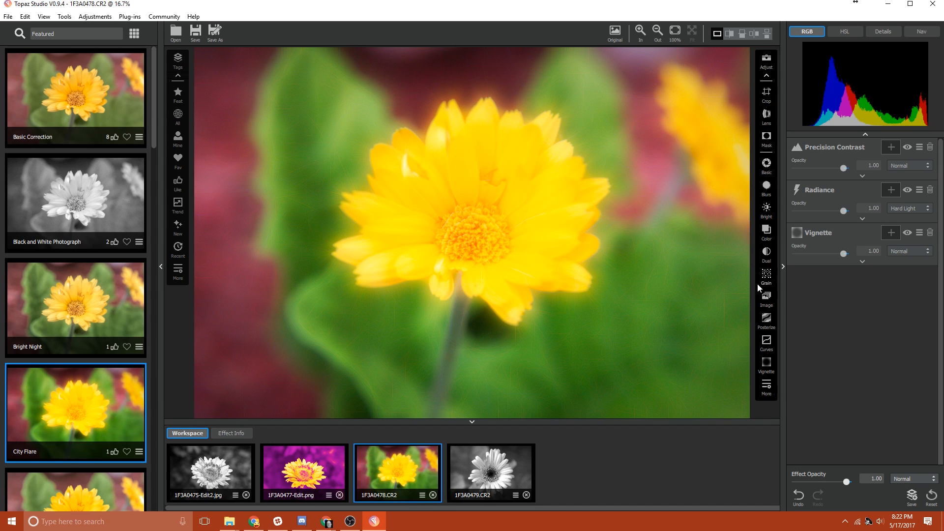
pyautogui.click(766, 162)
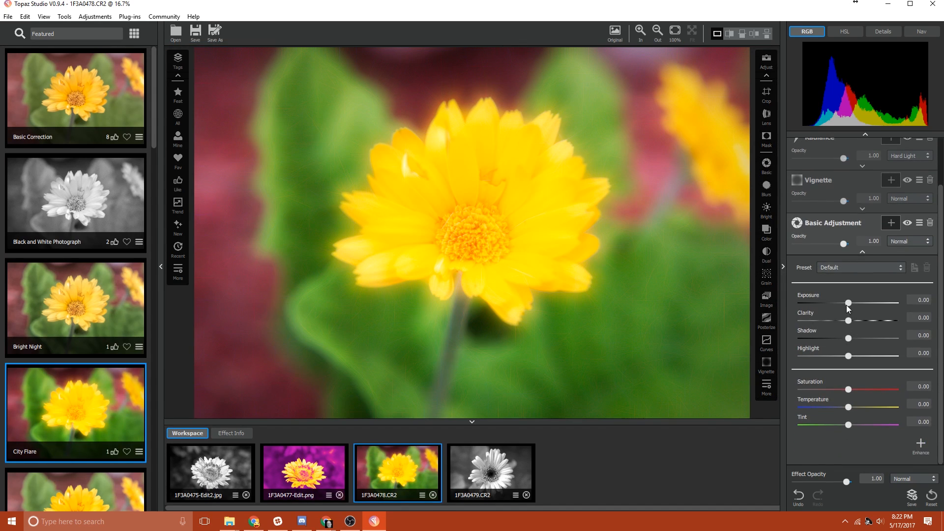
# Set the Basic Adjustment to exposure -0.21, clarity 0.32, shadow -0.30 and saturation -0.18, and collapse its settings.
pyautogui.moveTo(847, 304); pyautogui.dragTo(836, 305)
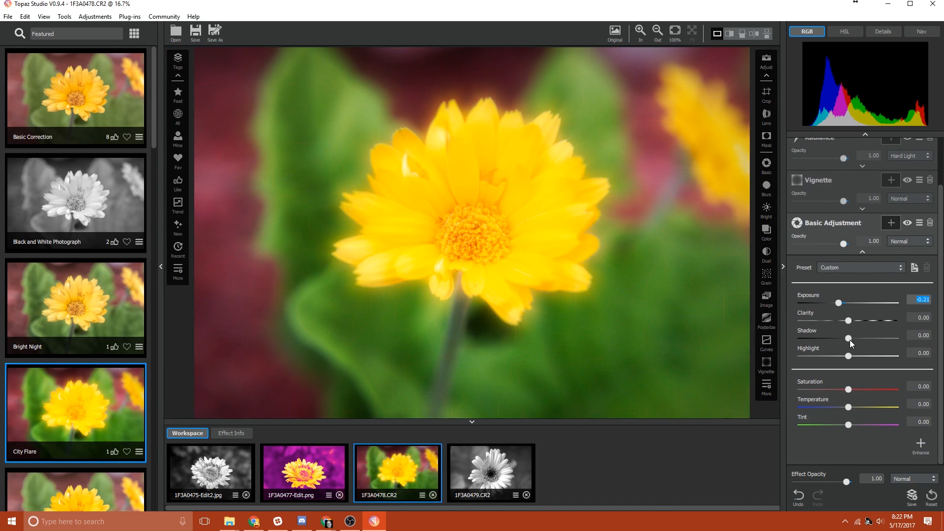
pyautogui.moveTo(850, 340); pyautogui.dragTo(863, 320)
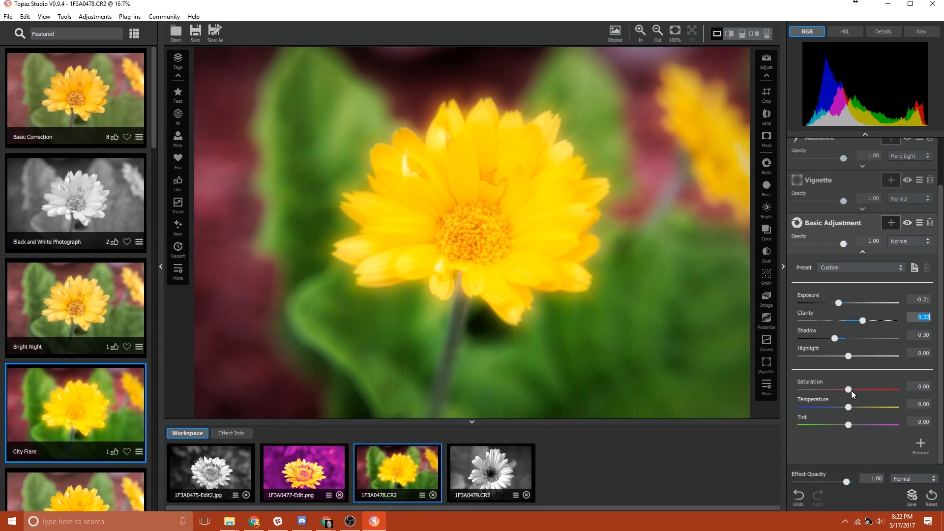
pyautogui.moveTo(847, 390); pyautogui.dragTo(838, 394)
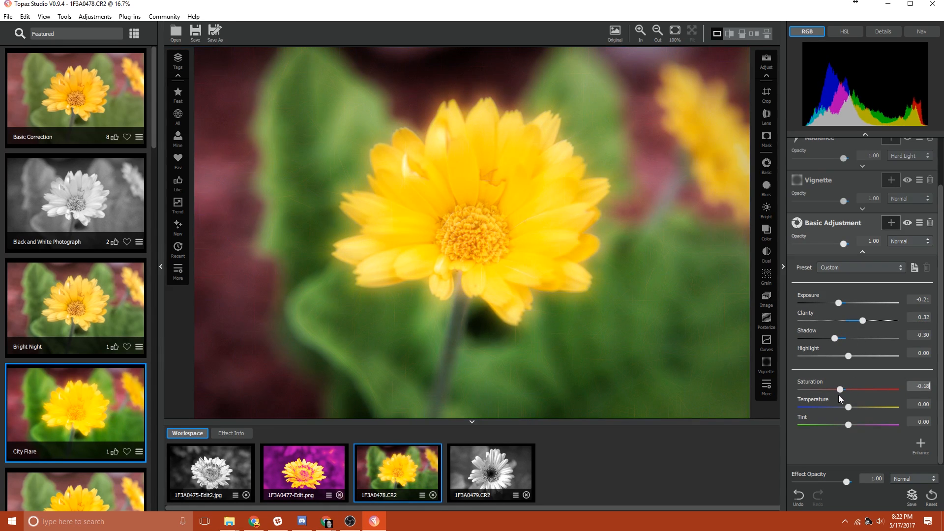
pyautogui.click(815, 226)
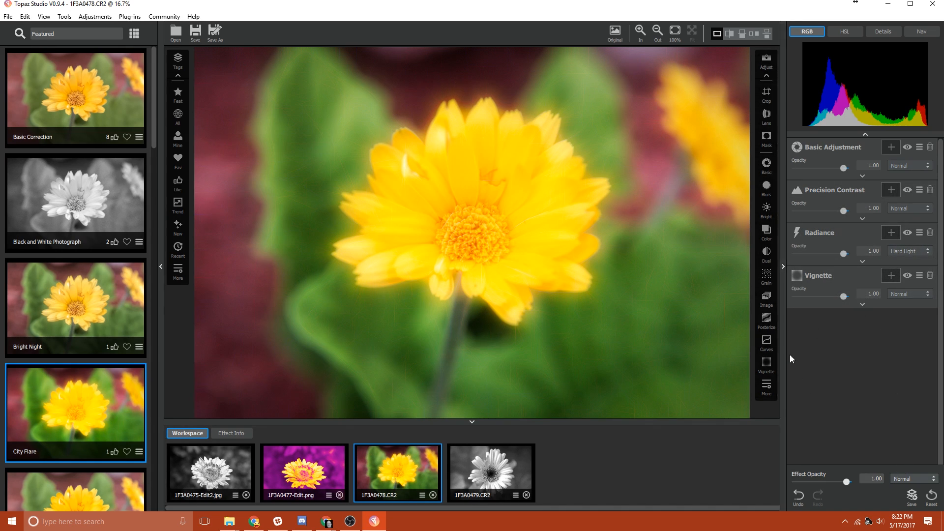
# Add a Tone Curves adjustment and shape its RGB curve into an S with raised highlights and lowered shadows.
pyautogui.click(766, 343)
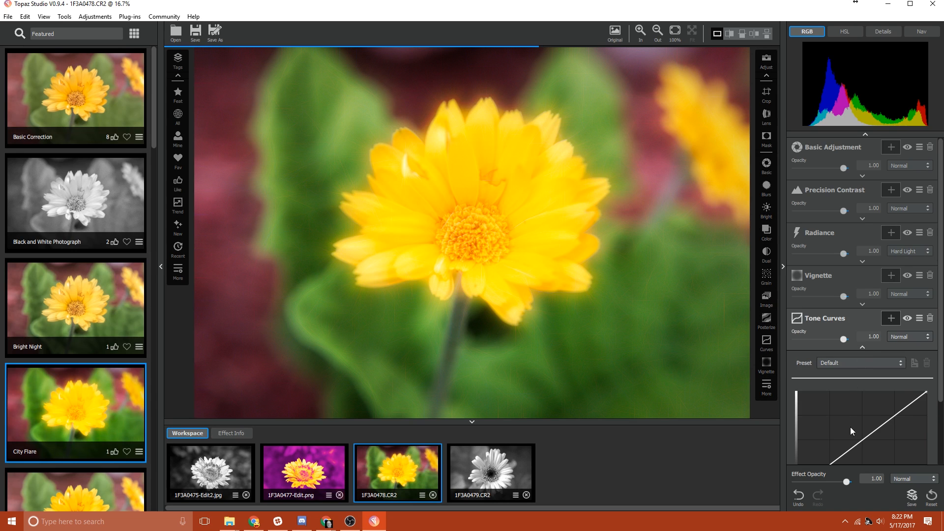
pyautogui.scroll(-2, 865, 403)
pyautogui.moveTo(889, 338); pyautogui.dragTo(890, 330)
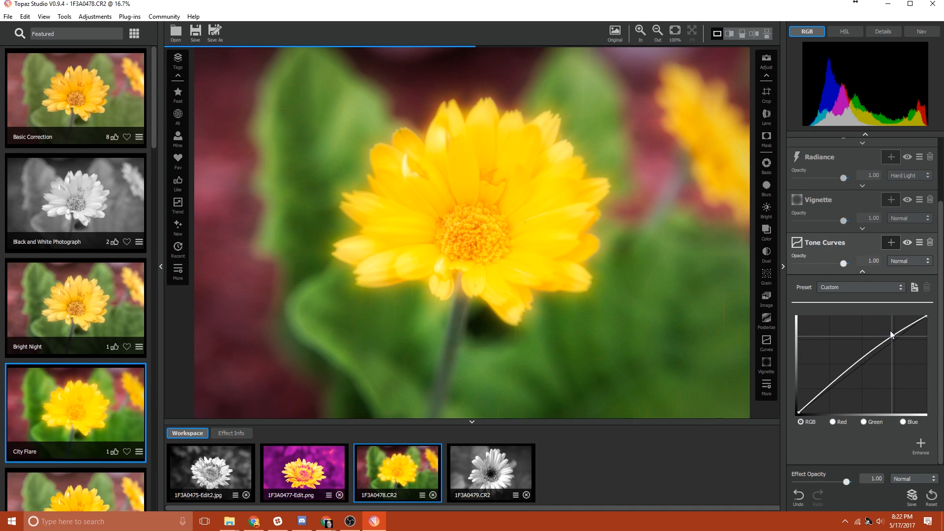
pyautogui.click(834, 379)
pyautogui.moveTo(834, 383); pyautogui.dragTo(843, 390)
pyautogui.scroll(2, 856, 237)
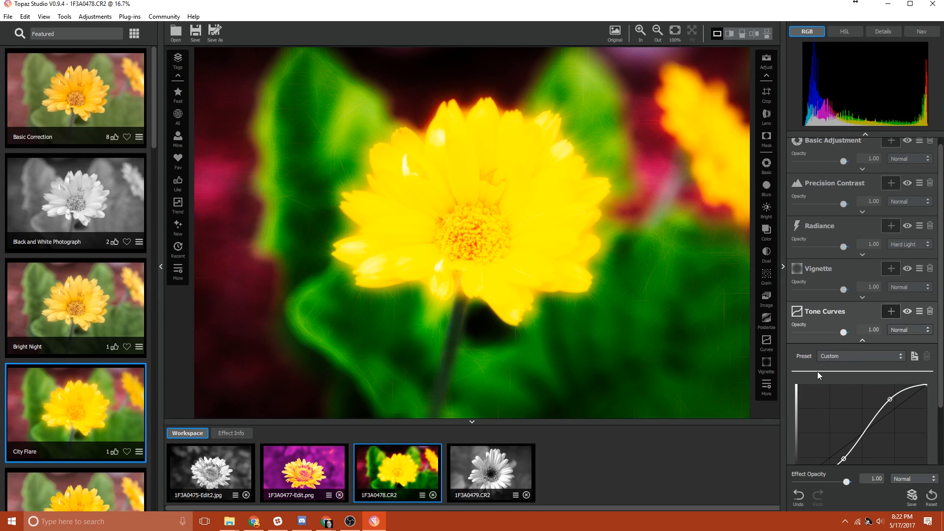
pyautogui.click(816, 319)
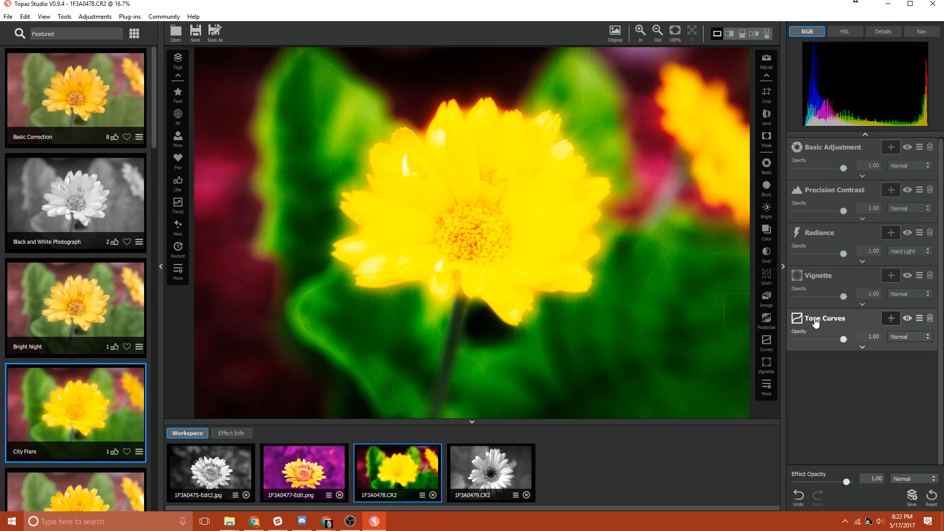
# Reorder the adjustments so Tone Curves follows Basic Adjustment and Precision Contrast comes last, and delete the Vignette adjustment.
pyautogui.moveTo(816, 321); pyautogui.dragTo(822, 177)
pyautogui.moveTo(831, 274); pyautogui.dragTo(832, 236)
pyautogui.moveTo(816, 276); pyautogui.dragTo(817, 318)
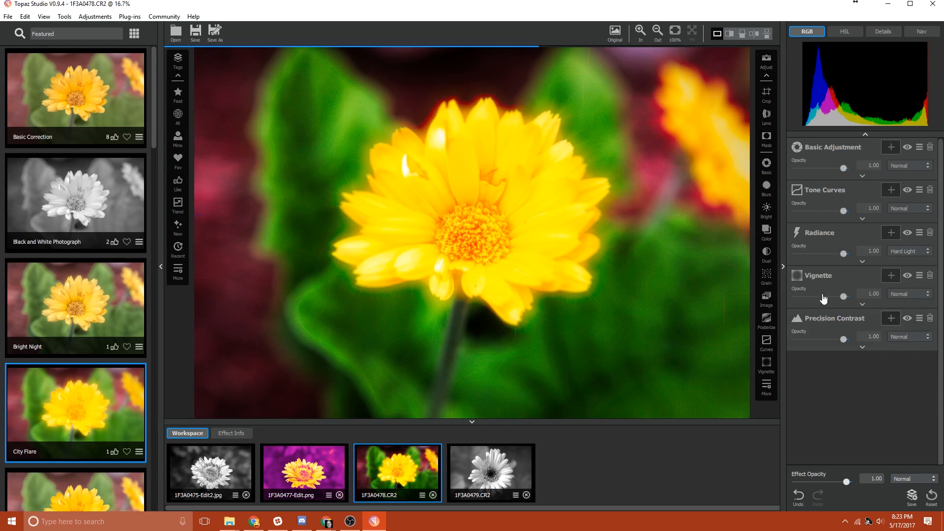
pyautogui.moveTo(819, 276); pyautogui.dragTo(826, 231)
pyautogui.click(928, 233)
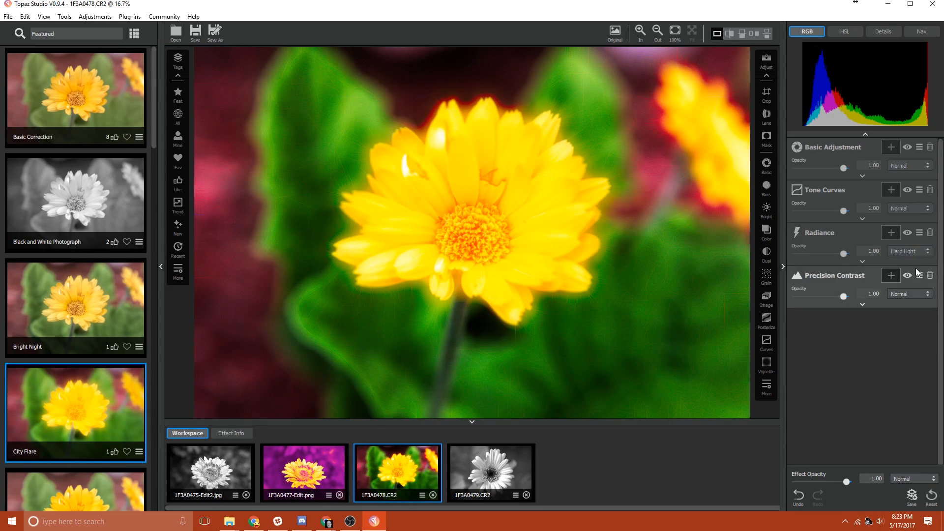
# Duplicate the Tone Curves adjustment and delete the duplicate.
pyautogui.click(919, 190)
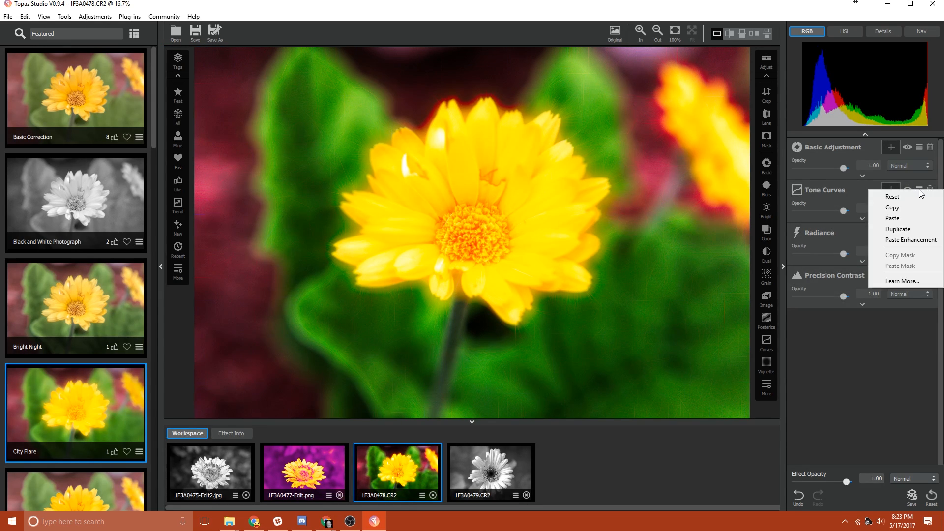
pyautogui.click(907, 229)
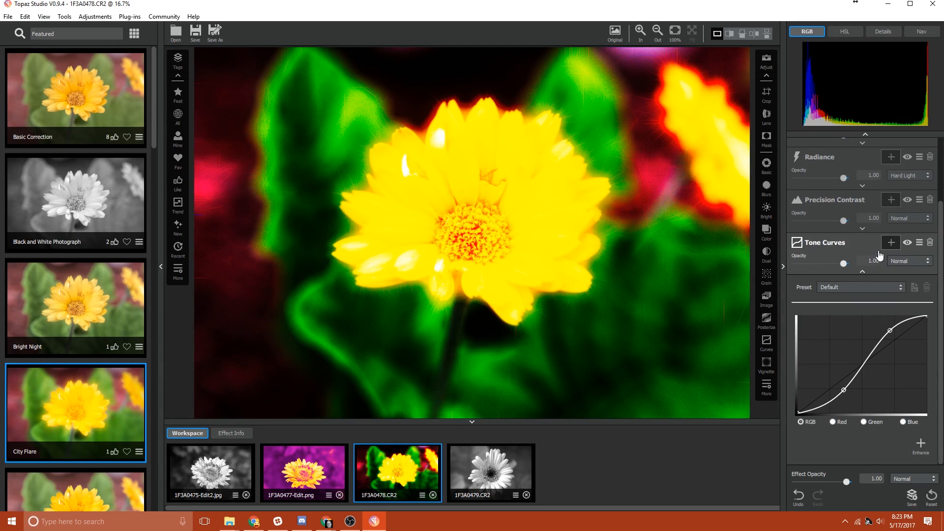
pyautogui.click(929, 243)
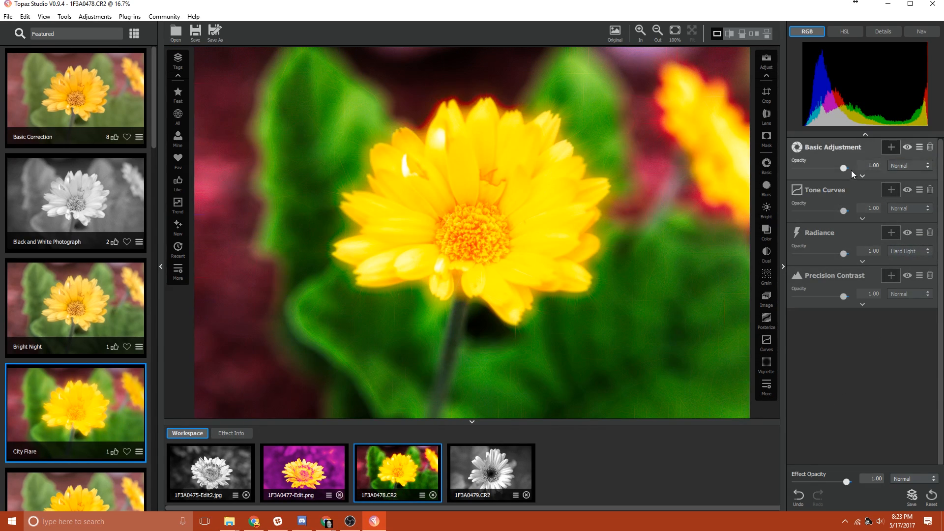
# Copy the Tone Curves adjustment, paste it into the Basic Adjustment as an enhancement, and expand the Basic Adjustment's settings.
pyautogui.click(862, 177)
pyautogui.scroll(-1, 878, 241)
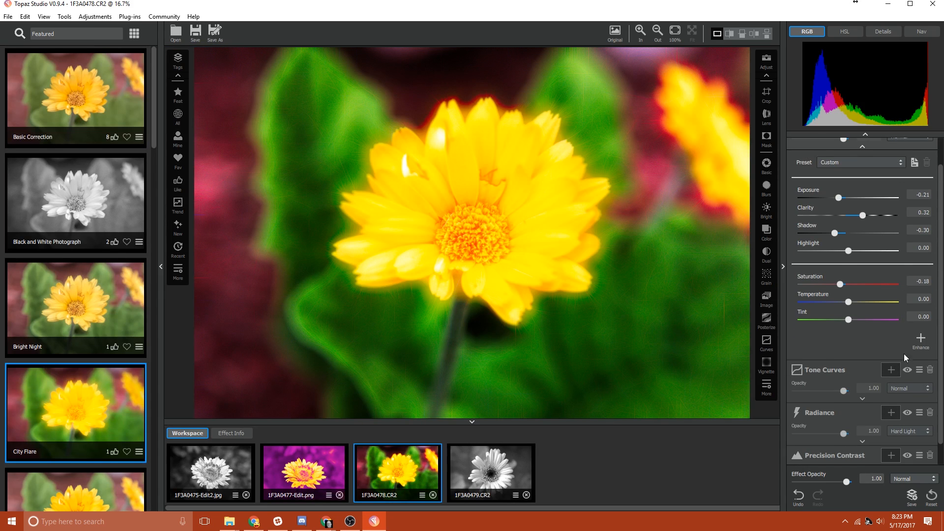
pyautogui.scroll(1, 882, 315)
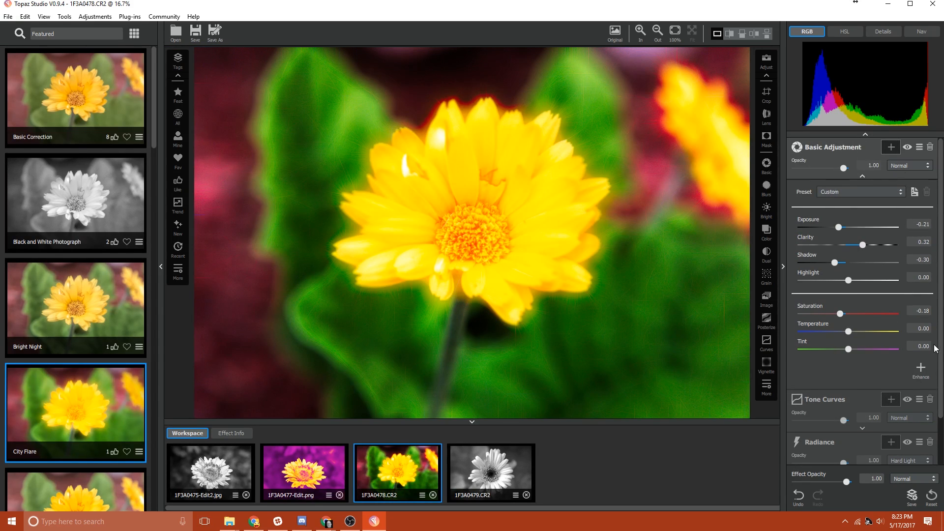
pyautogui.click(918, 400)
pyautogui.click(882, 400)
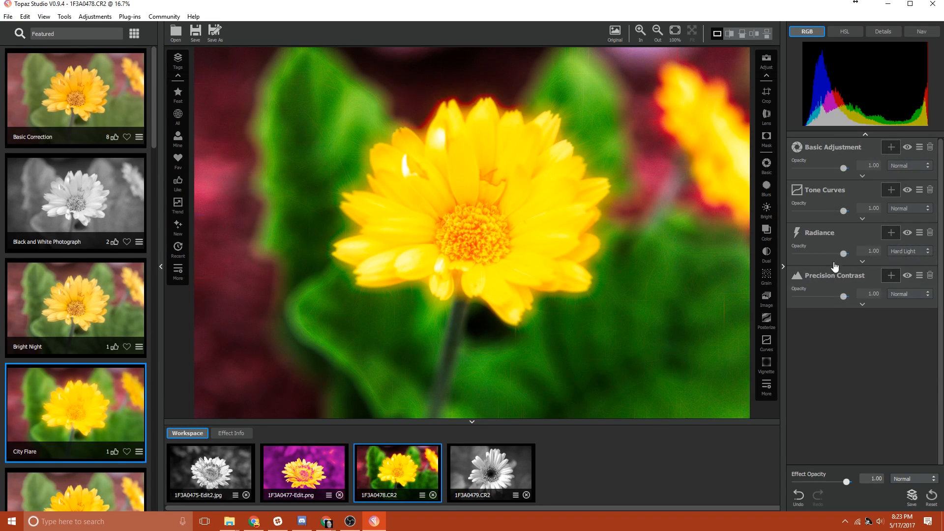
pyautogui.click(918, 190)
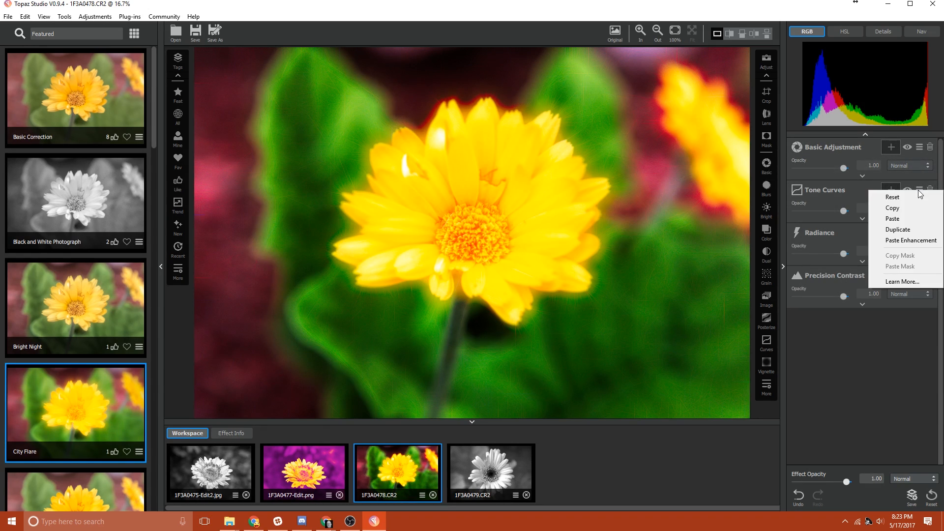
pyautogui.click(906, 207)
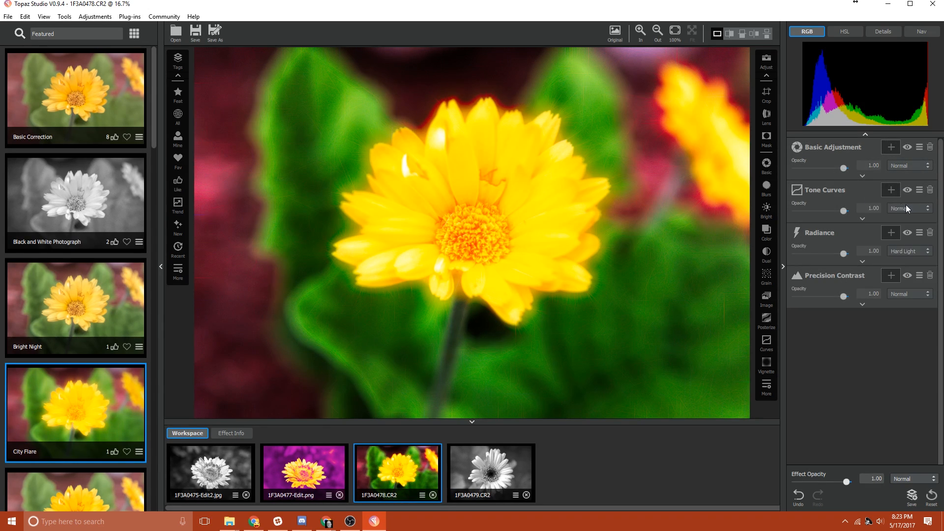
pyautogui.click(919, 147)
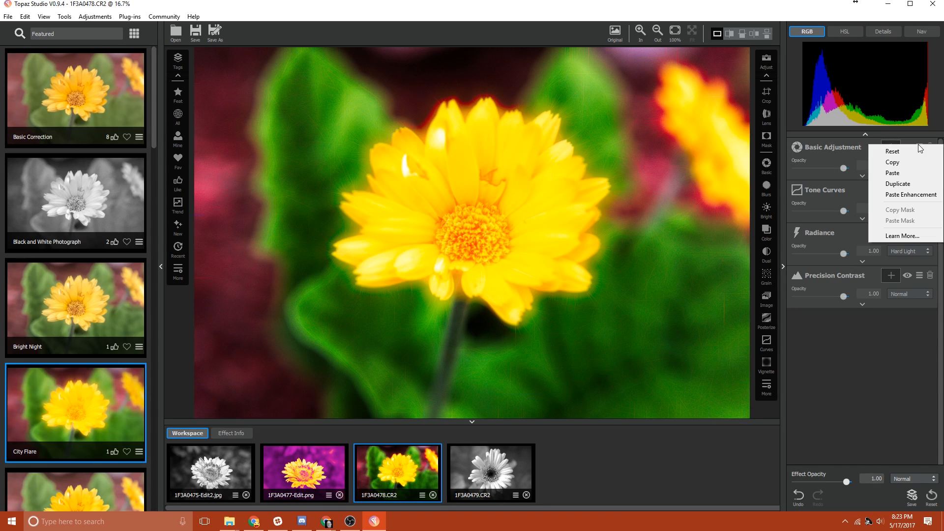
pyautogui.click(916, 197)
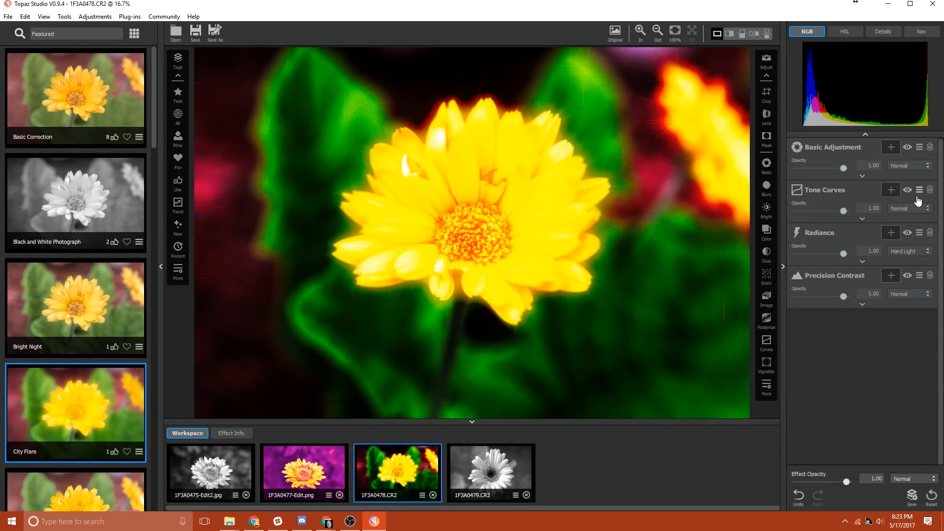
pyautogui.click(862, 176)
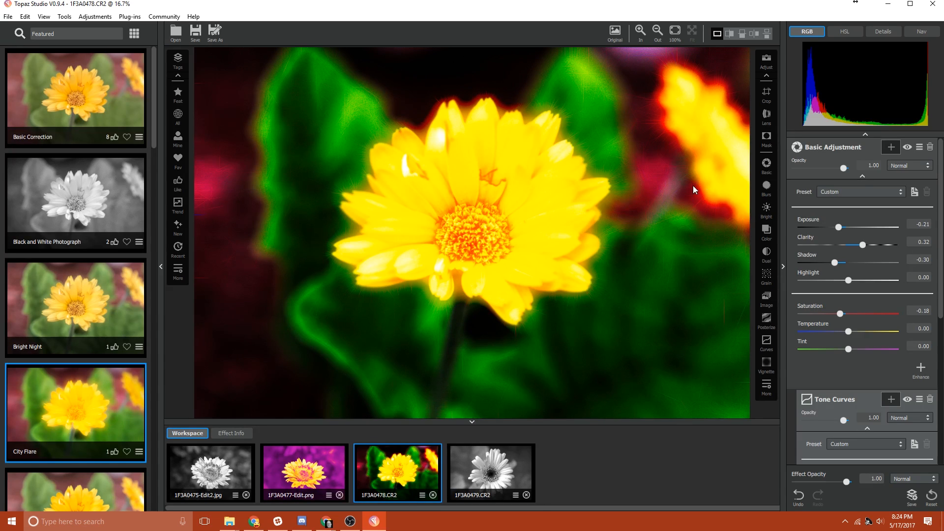
# Hide and delete the Tone Curves enhancement nested in the Basic Adjustment, and collapse the Basic Adjustment's settings.
pyautogui.click(860, 176)
pyautogui.click(866, 213)
pyautogui.click(863, 175)
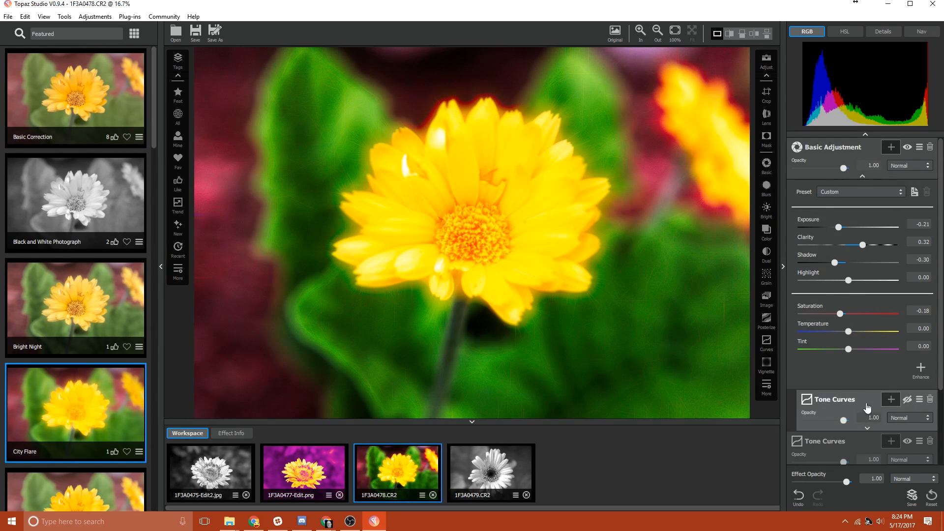
pyautogui.click(930, 399)
pyautogui.click(862, 175)
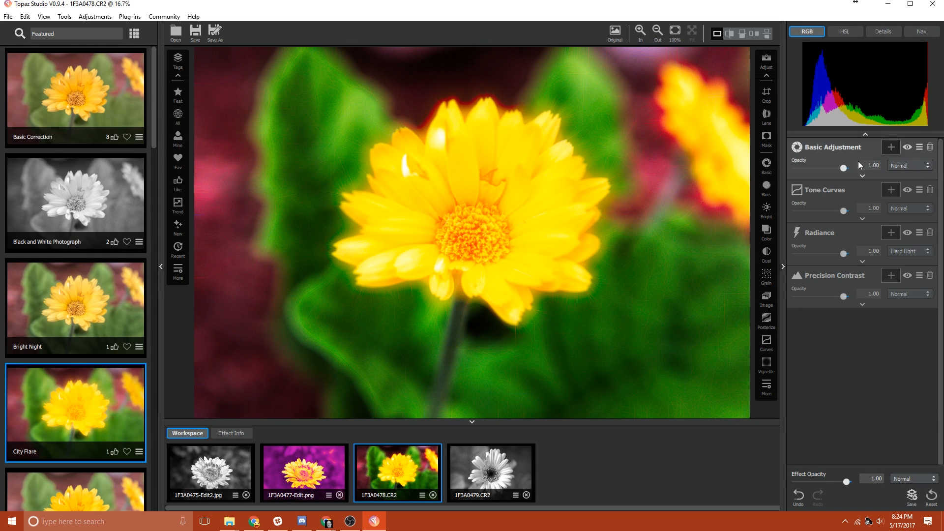
# Toggle the Basic Adjustment's visibility to compare the image, and try deleting the adjustment before undoing the deletion.
pyautogui.click(907, 148)
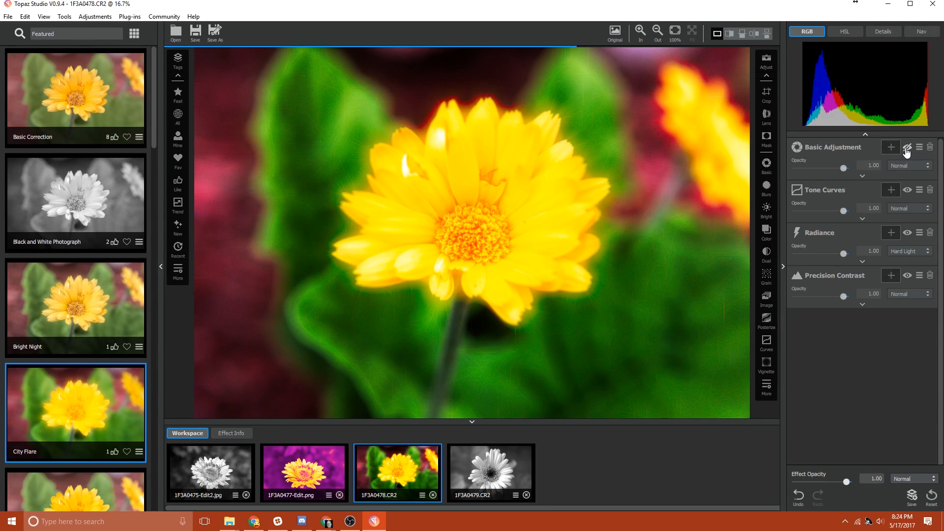
pyautogui.click(906, 148)
pyautogui.click(907, 148)
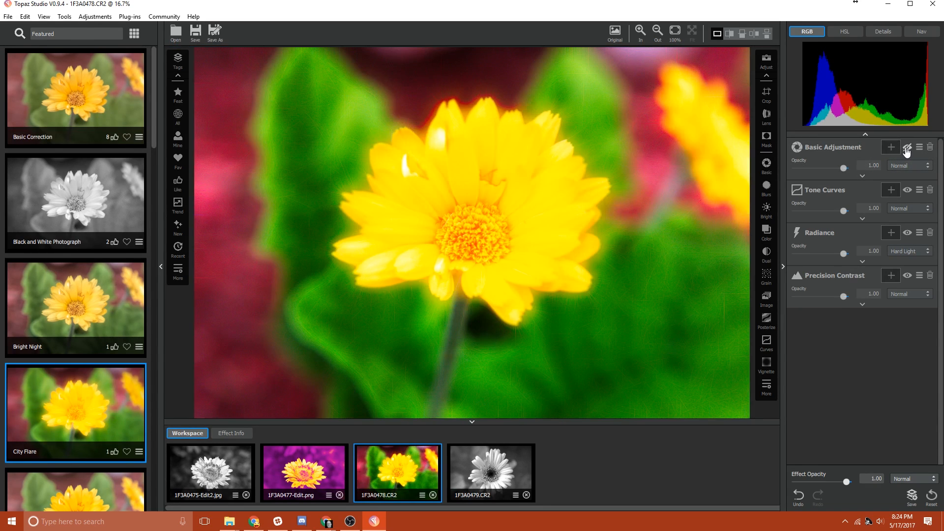
pyautogui.click(907, 148)
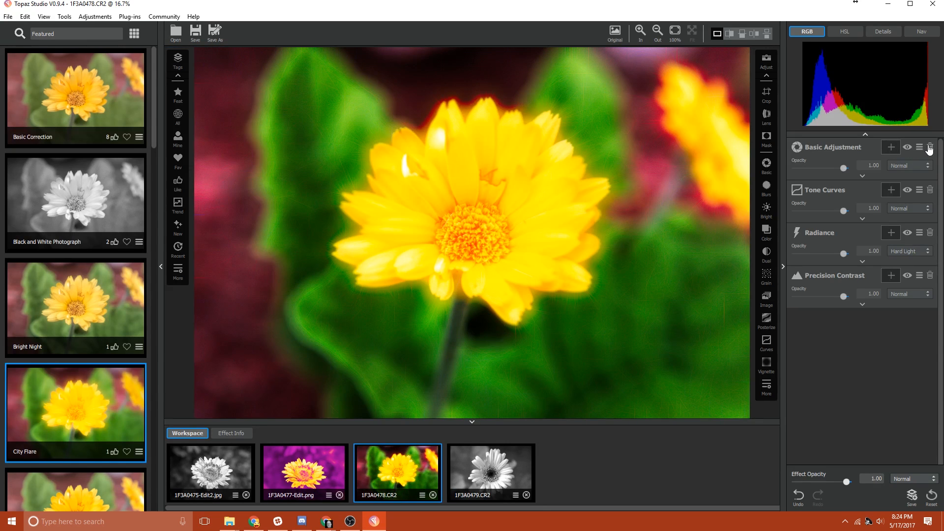
pyautogui.click(929, 148)
pyautogui.click(797, 495)
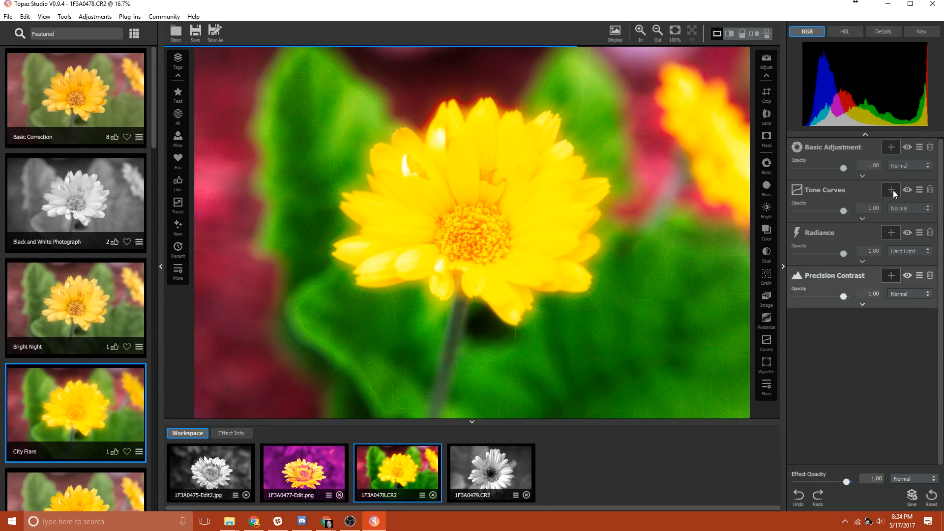
# Set the Basic Adjustment's opacity to 0.70 and keep its blend mode at Normal.
pyautogui.moveTo(844, 168); pyautogui.dragTo(822, 172)
pyautogui.click(928, 165)
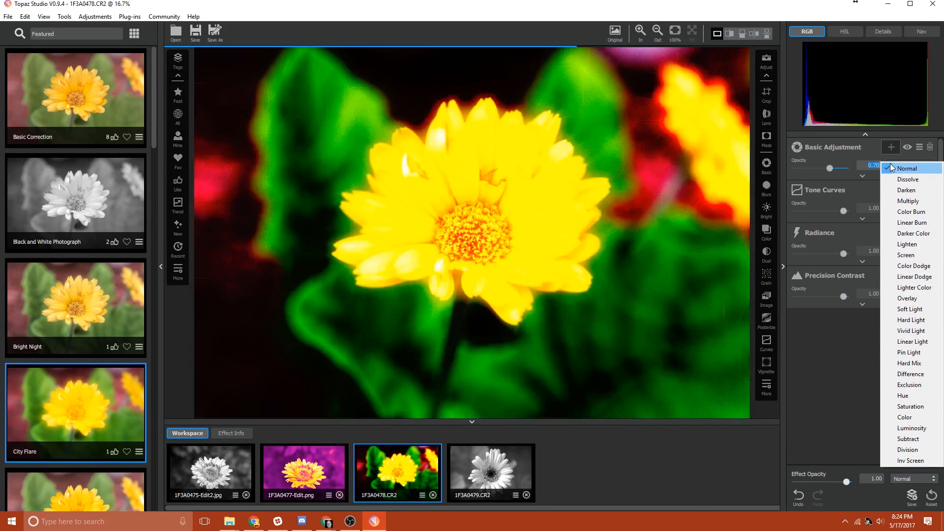
pyautogui.click(895, 165)
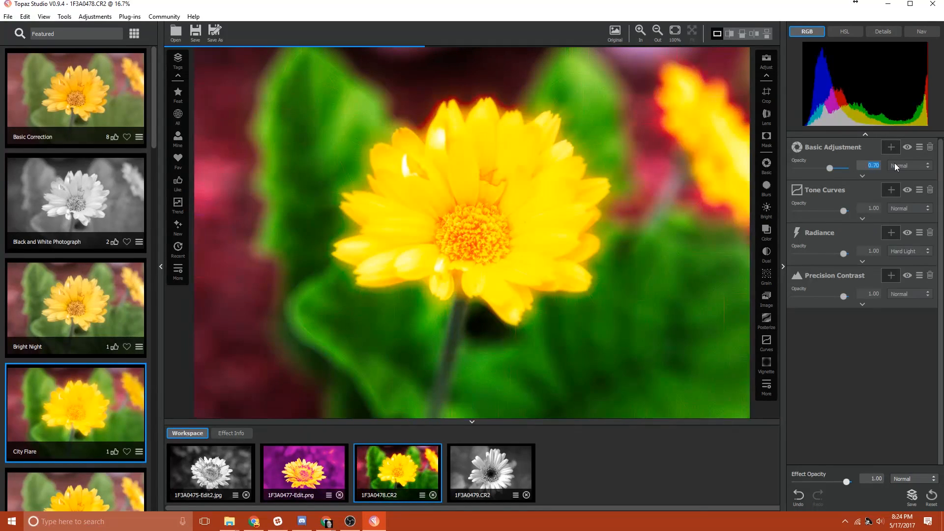
# Copy the Basic Adjustment, paste it as a separate adjustment at the end of the stack, and delete the pasted copy.
pyautogui.click(919, 148)
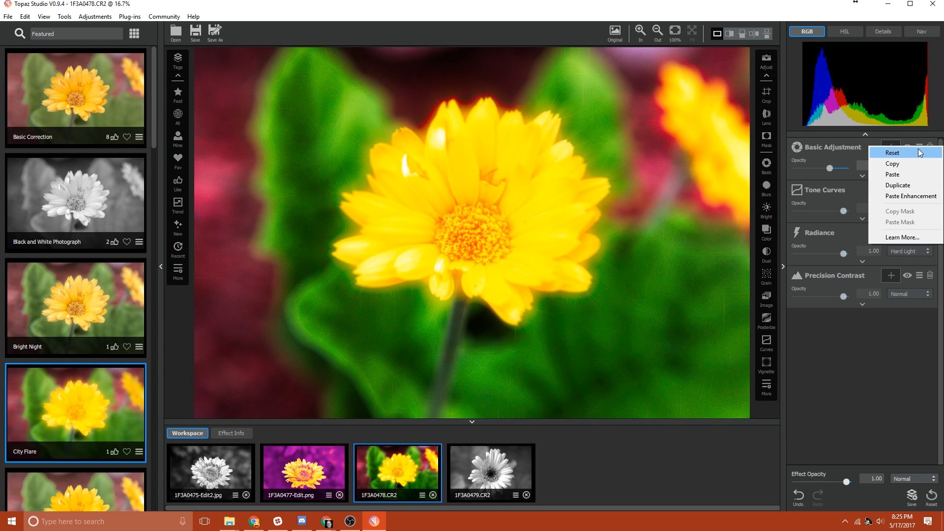
pyautogui.click(905, 176)
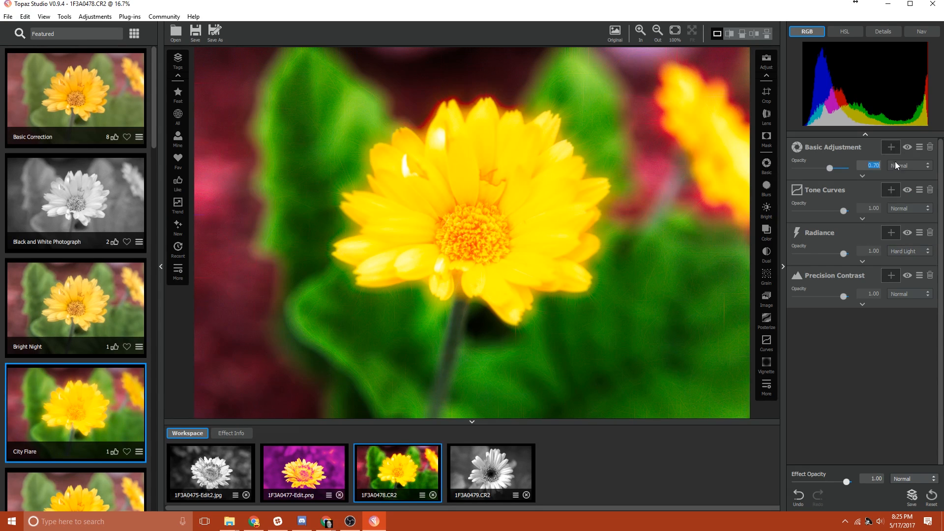
pyautogui.click(919, 147)
pyautogui.click(901, 174)
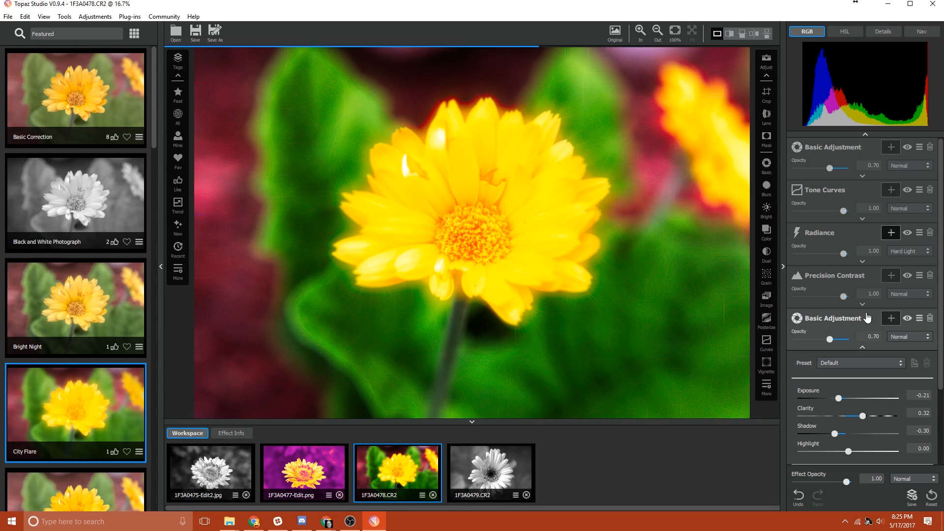
pyautogui.scroll(-3, 893, 312)
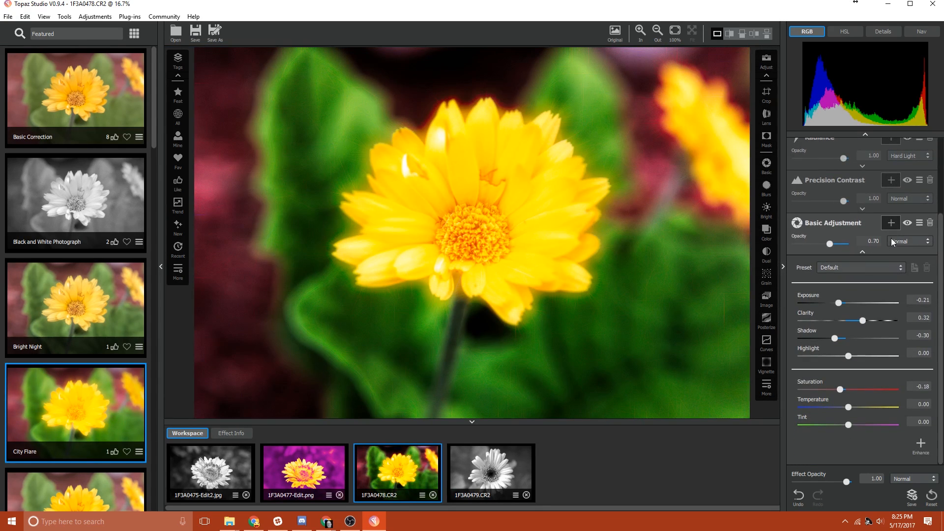
pyautogui.click(862, 251)
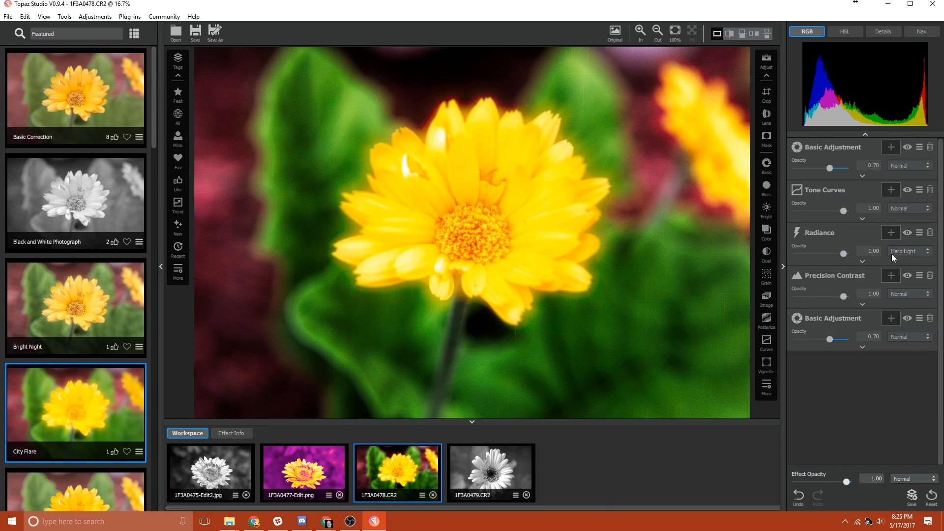
pyautogui.click(929, 318)
# Review the Basic Adjustment's copy, paste and duplicate options, and expand its settings.
pyautogui.click(918, 147)
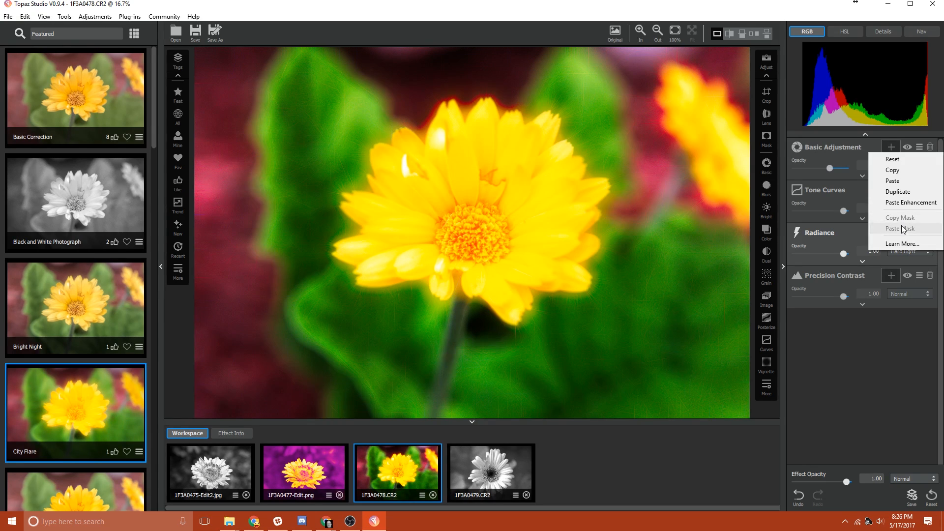
pyautogui.click(891, 276)
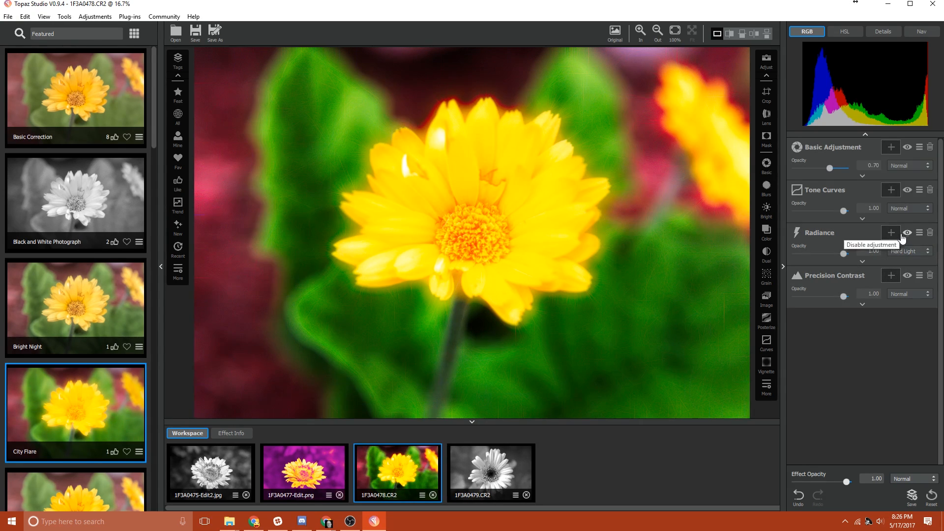
pyautogui.click(858, 173)
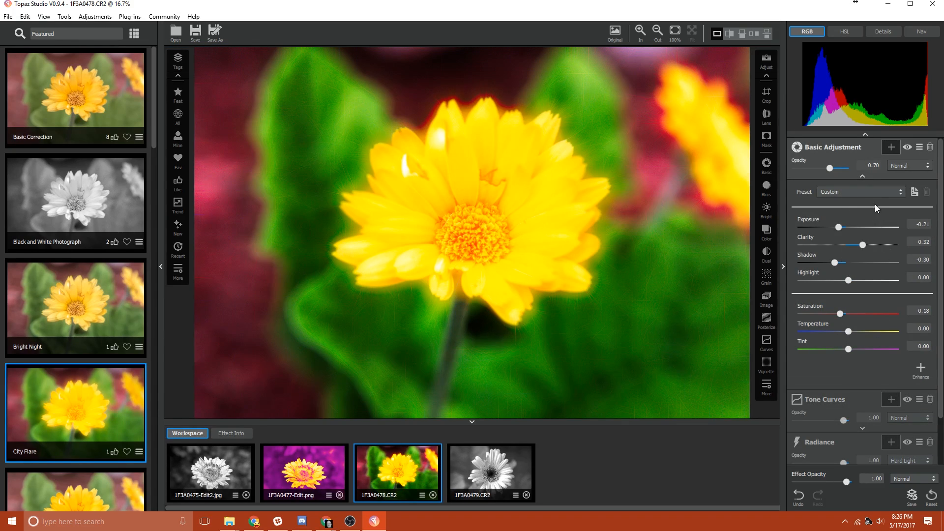
# Try the Saturation Boost, Darker, Cooler and Warmer presets on the Basic Adjustment.
pyautogui.click(851, 194)
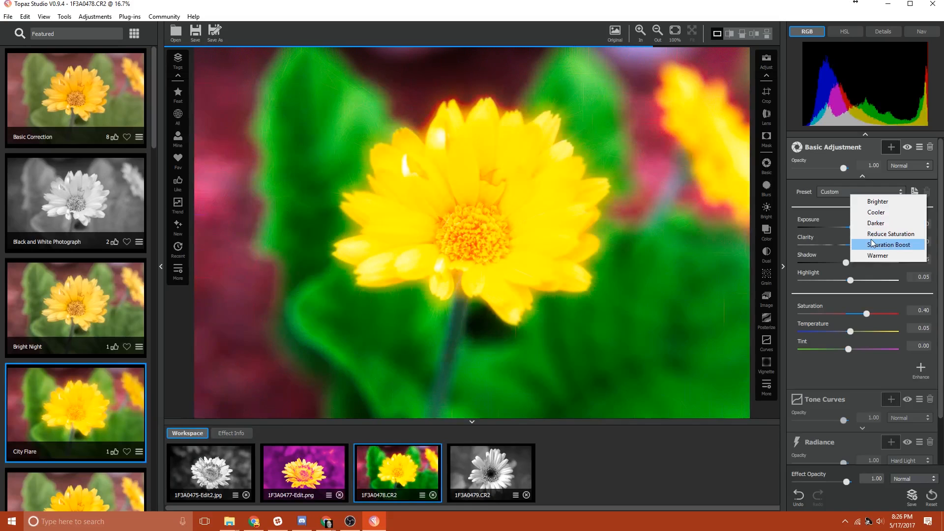
pyautogui.click(874, 244)
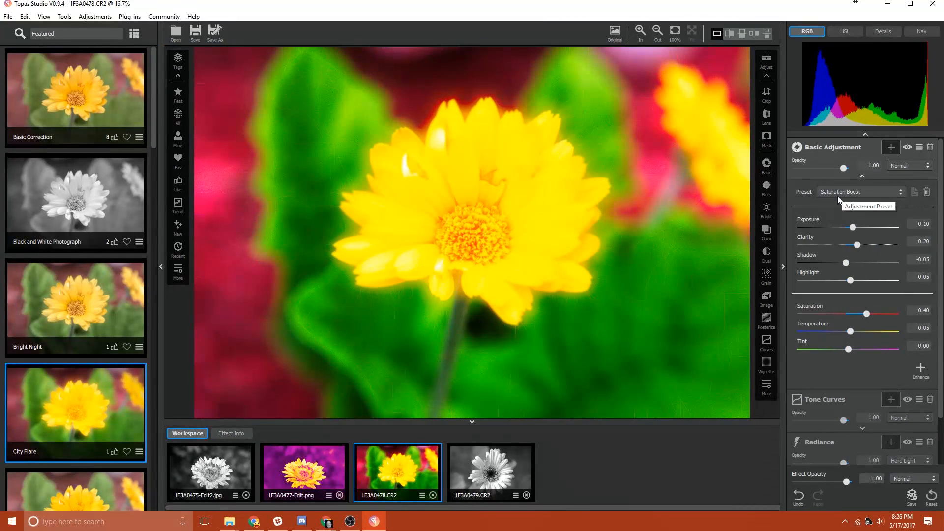
pyautogui.click(859, 193)
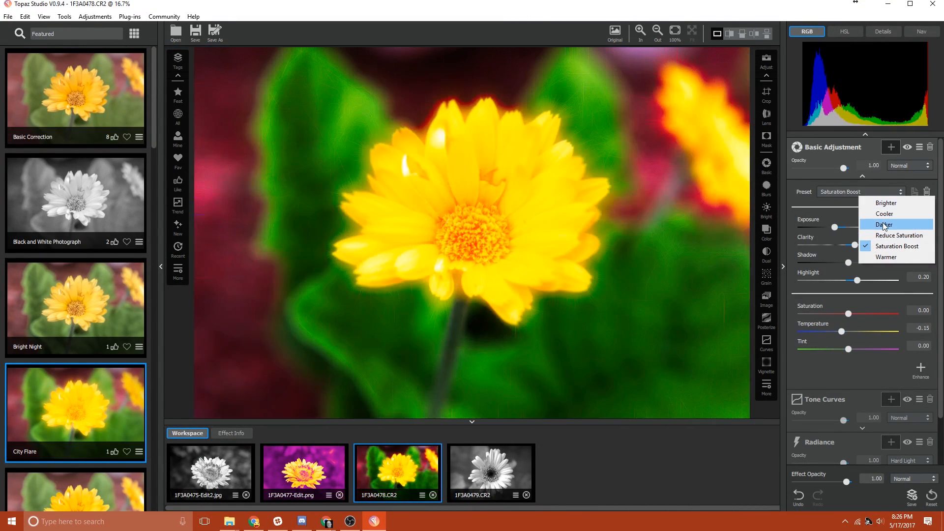
pyautogui.click(881, 224)
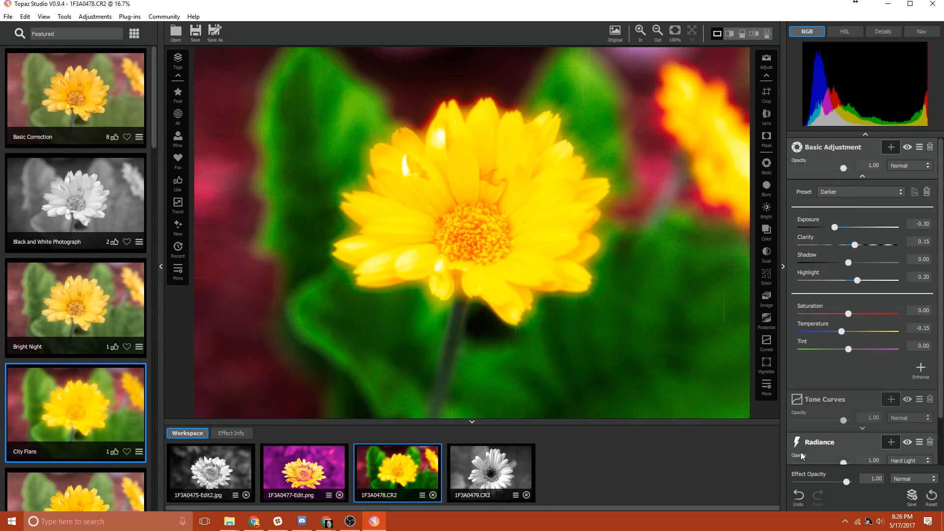
pyautogui.click(866, 194)
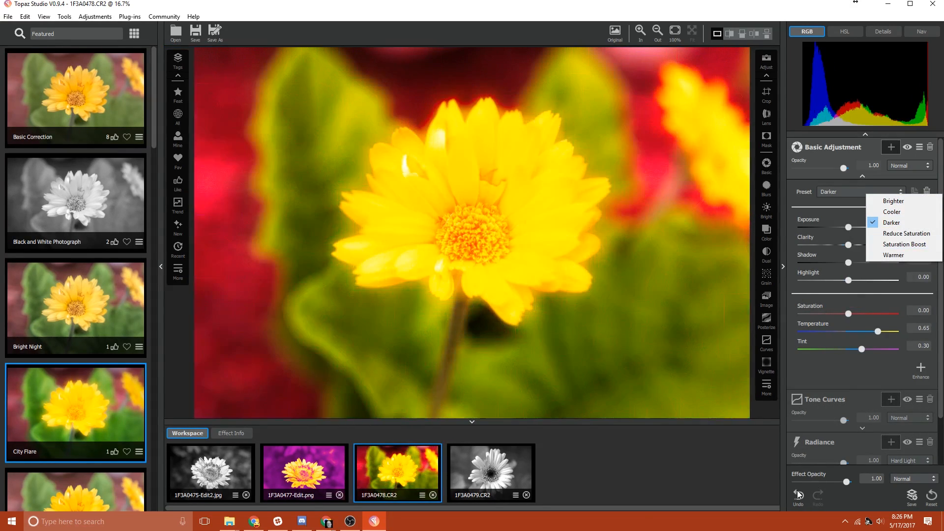
# Undo the preset changes made to the Basic Adjustment.
pyautogui.click(796, 494)
pyautogui.click(796, 494)
pyautogui.click(796, 494)
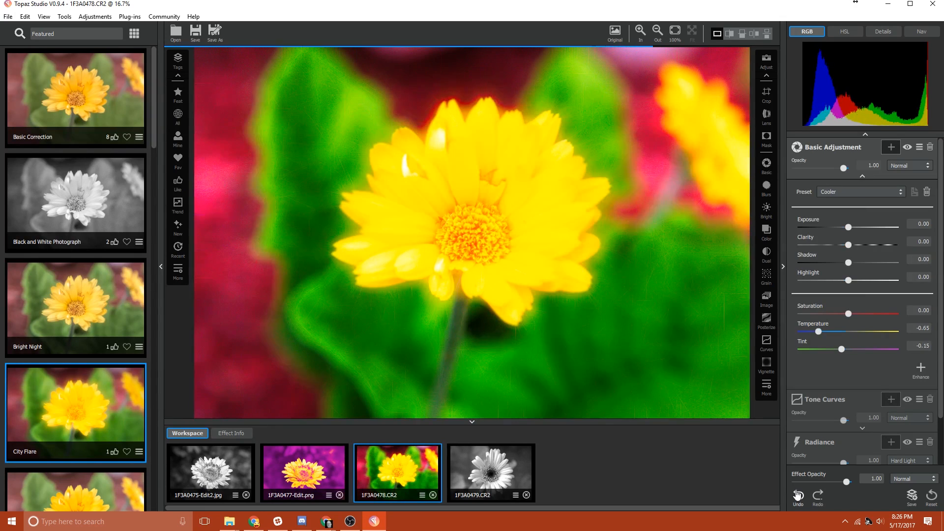
pyautogui.click(797, 495)
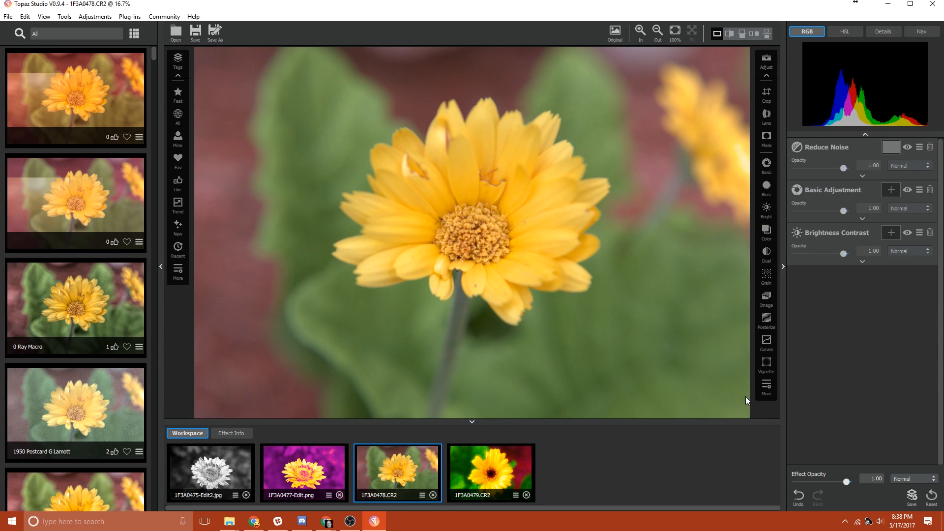
pyautogui.click(765, 388)
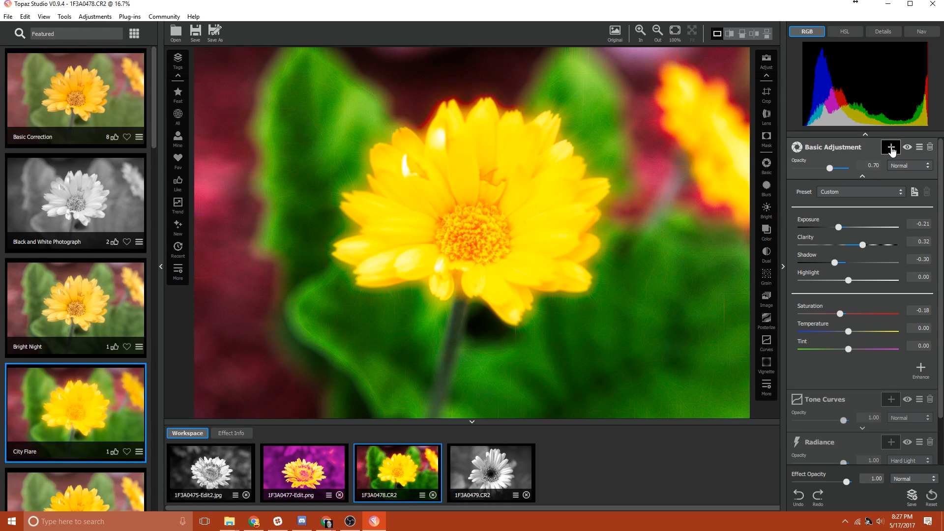
# Hide the Tone Curves, Radiance and Precision Contrast adjustments so only the Basic Adjustment affects the image.
pyautogui.scroll(-2, 889, 248)
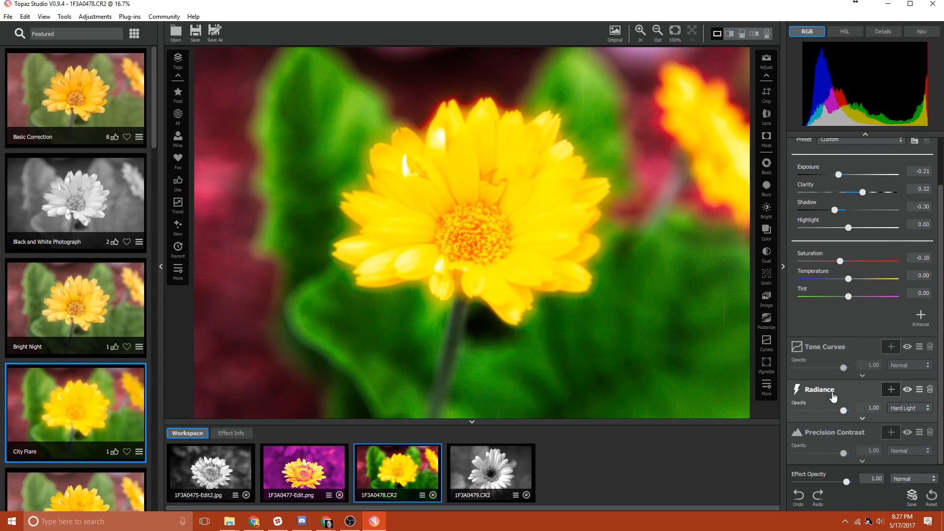
pyautogui.click(906, 348)
pyautogui.click(906, 391)
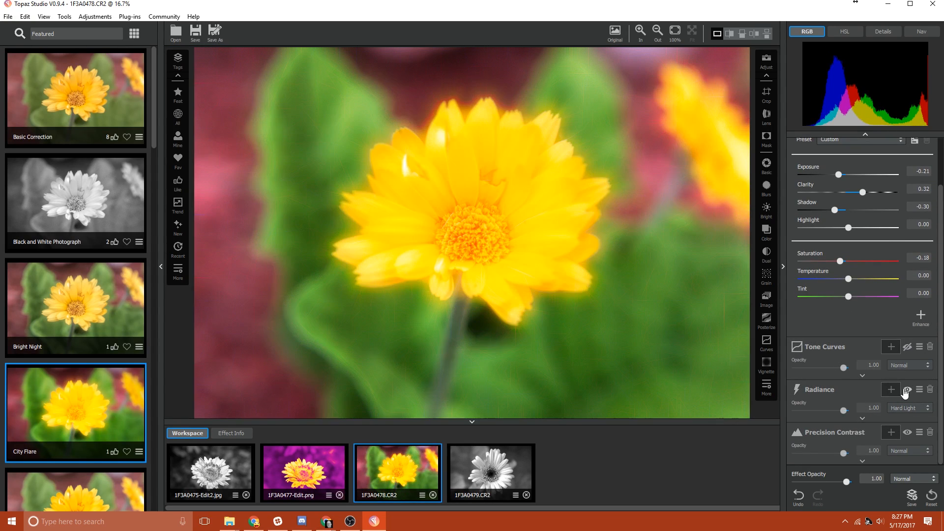
pyautogui.click(906, 435)
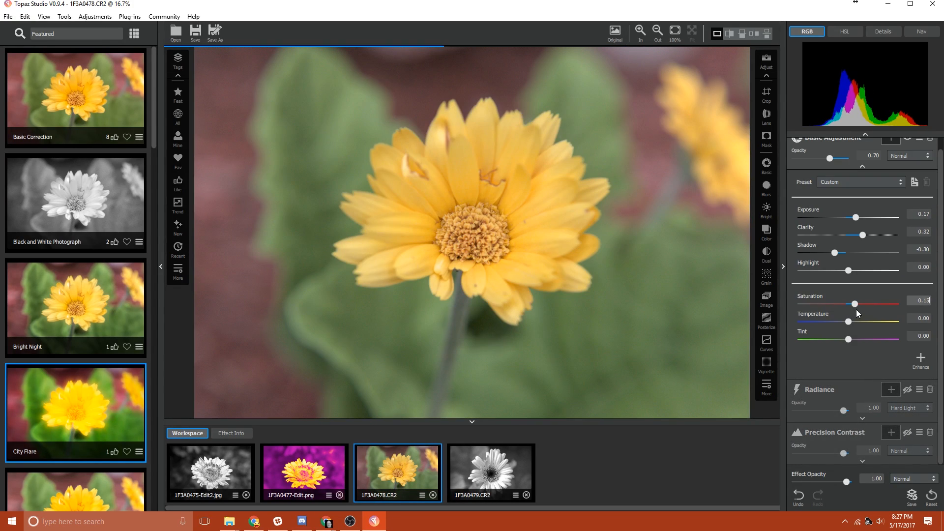
# Set the Basic Adjustment's saturation to 1.00.
pyautogui.moveTo(856, 308); pyautogui.dragTo(900, 300)
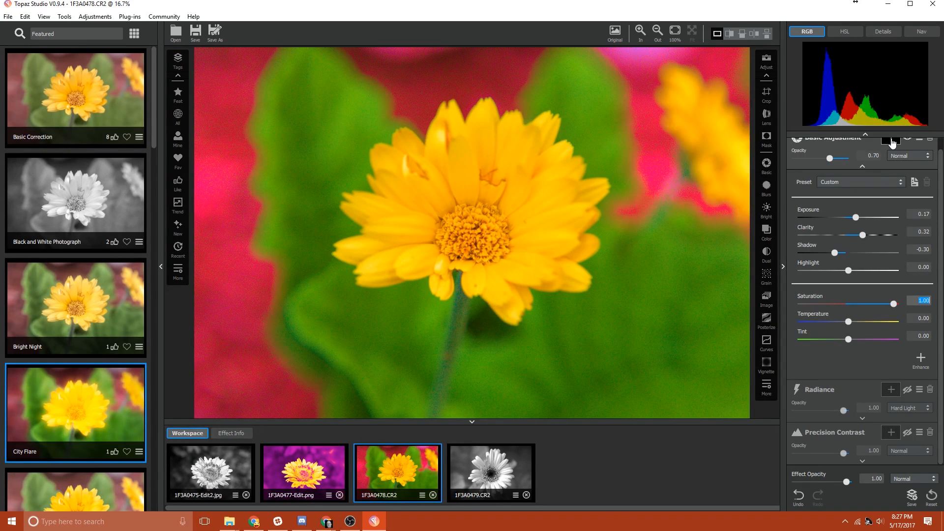
# Add a color-selection mask to the Basic Adjustment with mask density 0.00, hue 0.33 and range 0.14, and accept it.
pyautogui.scroll(1, 893, 155)
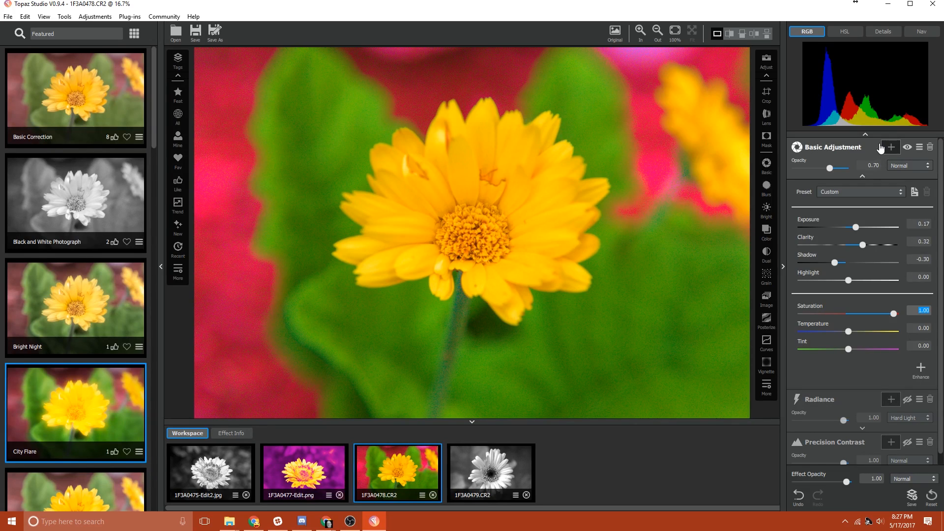
pyautogui.click(890, 147)
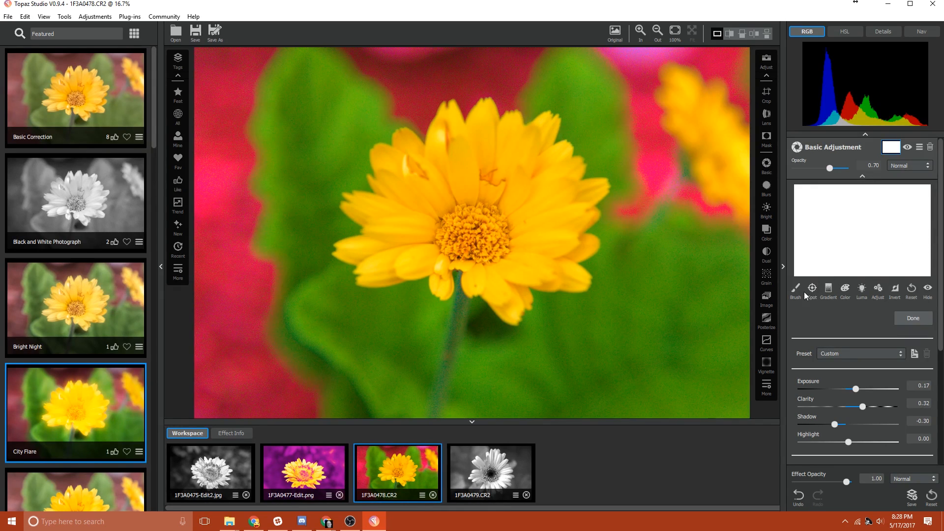
pyautogui.click(844, 287)
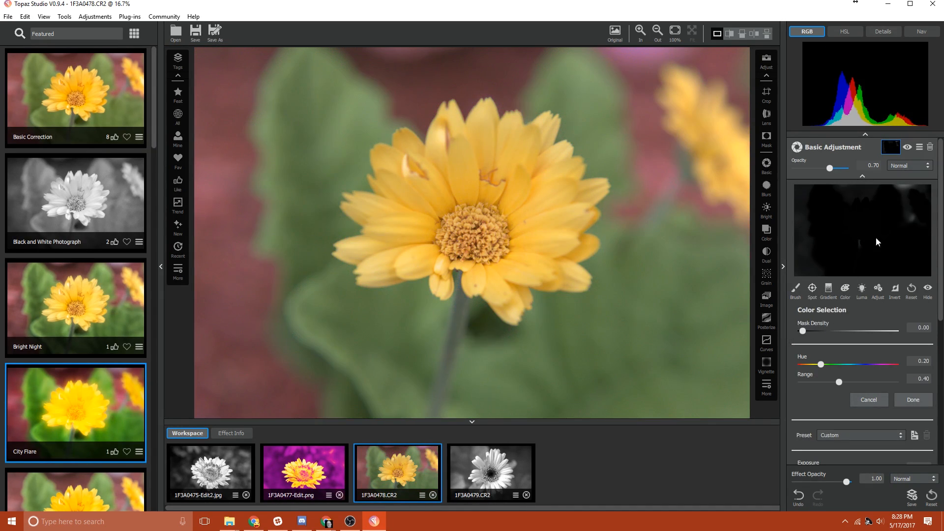
pyautogui.moveTo(807, 326); pyautogui.dragTo(830, 364)
pyautogui.click(821, 362)
pyautogui.click(837, 383)
pyautogui.moveTo(811, 331); pyautogui.dragTo(802, 331)
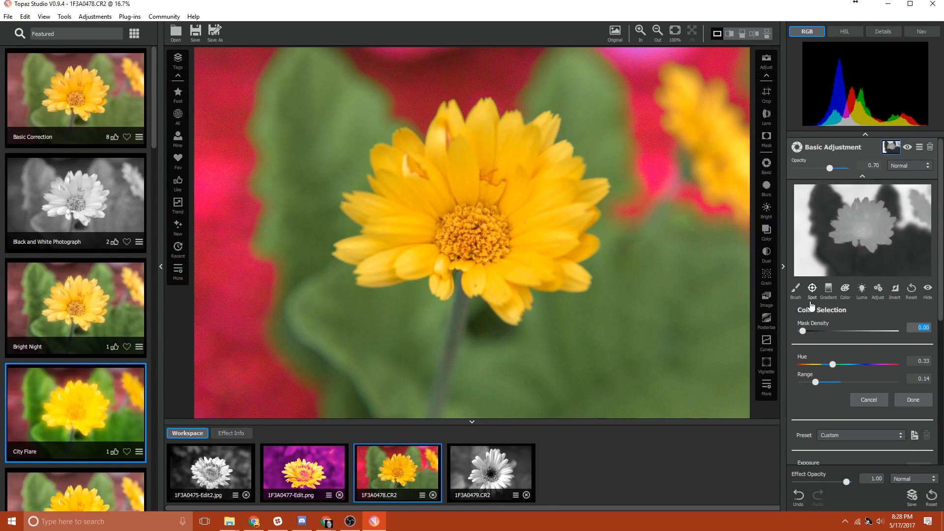
pyautogui.click(910, 399)
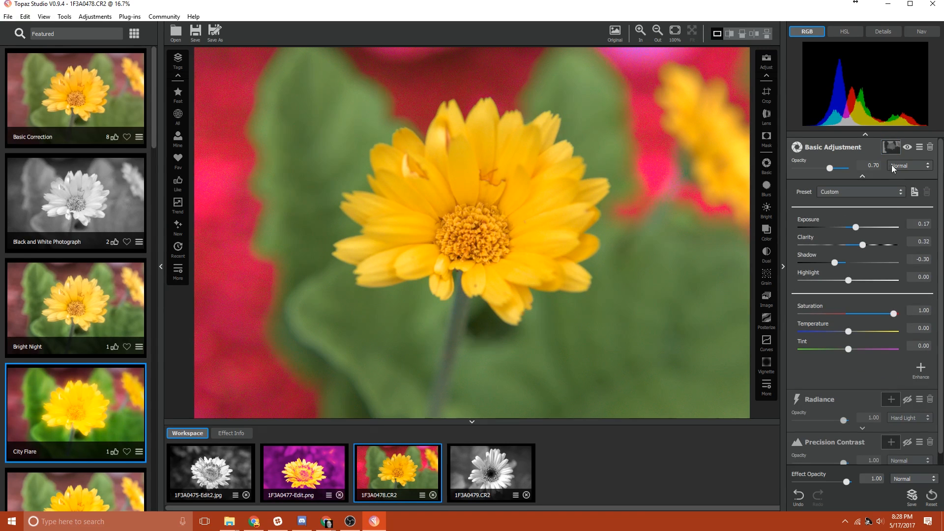
# Reopen the Basic Adjustment's mask and make a color selection with mask density 0.16, hue 0.00 and range 0.07.
pyautogui.click(887, 146)
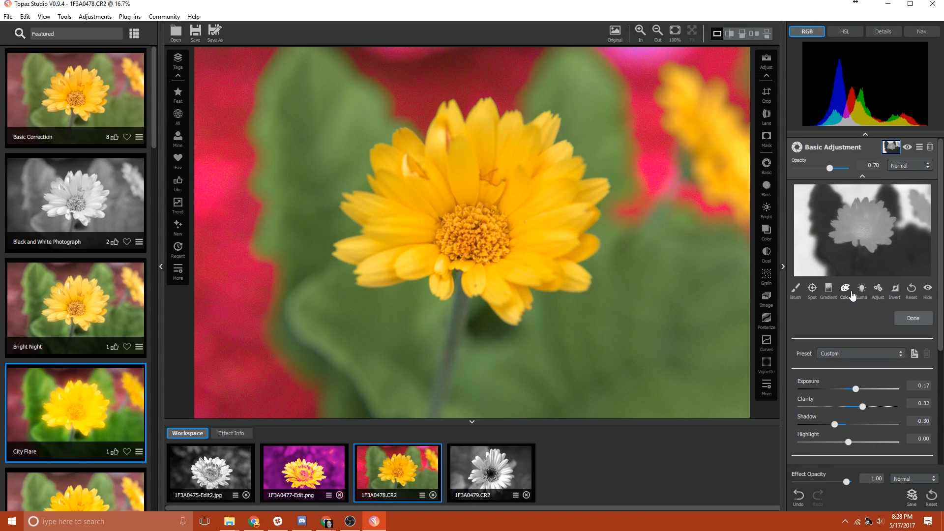
pyautogui.click(846, 289)
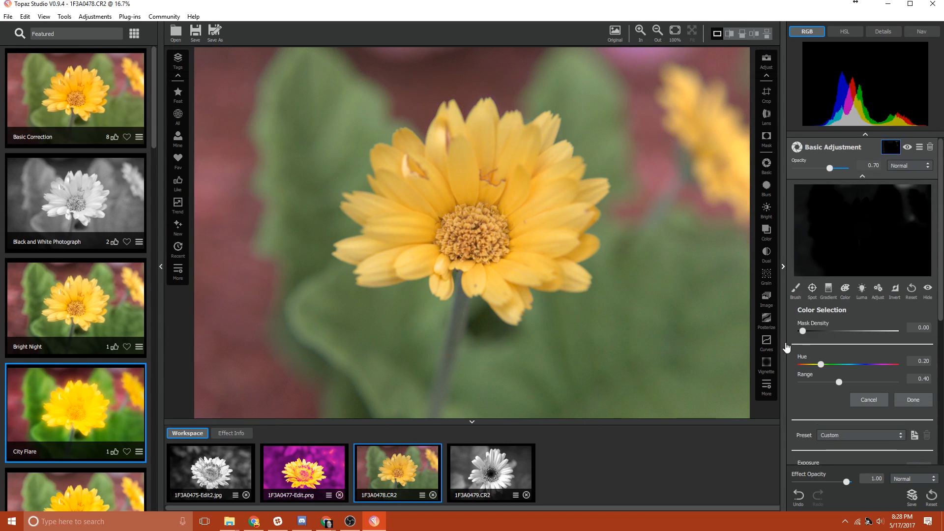
pyautogui.moveTo(819, 364)
pyautogui.mouseDown()
pyautogui.moveTo(893, 370)
pyautogui.moveTo(808, 379)
pyautogui.mouseUp()
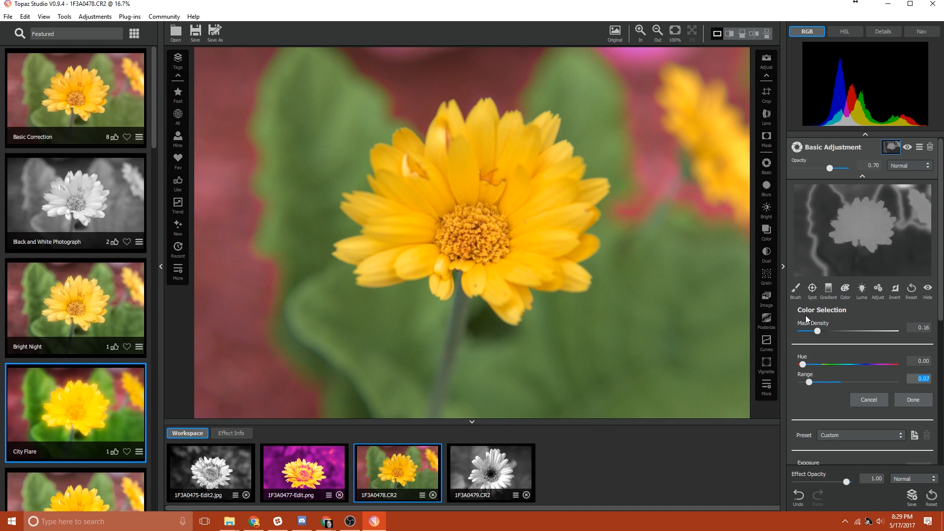
# Paint the background out of the mask around the main flower using an edge-aware brush with density 0.00, radius 0.57 and softness 0.92.
pyautogui.click(797, 291)
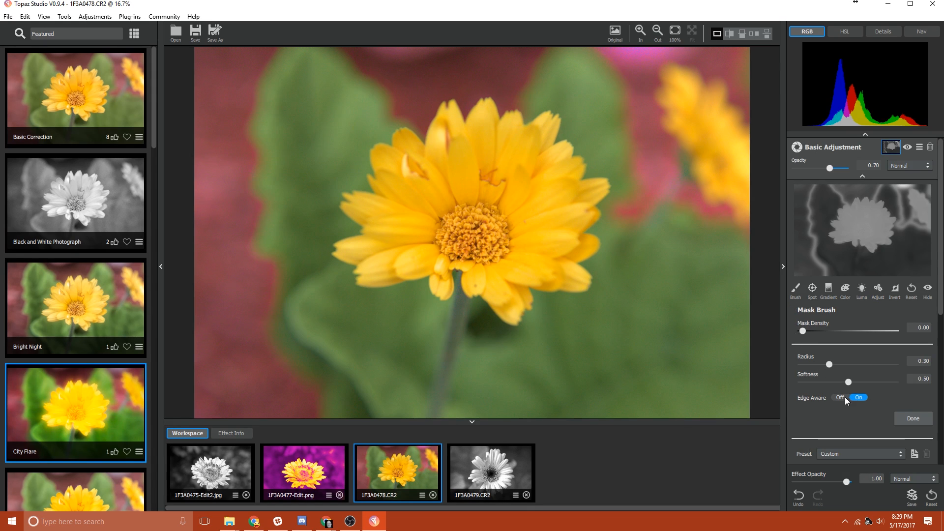
pyautogui.moveTo(829, 364)
pyautogui.mouseDown()
pyautogui.moveTo(843, 371)
pyautogui.moveTo(866, 362)
pyautogui.moveTo(848, 383)
pyautogui.moveTo(900, 385)
pyautogui.moveTo(880, 394)
pyautogui.moveTo(890, 392)
pyautogui.moveTo(887, 400)
pyautogui.mouseUp()
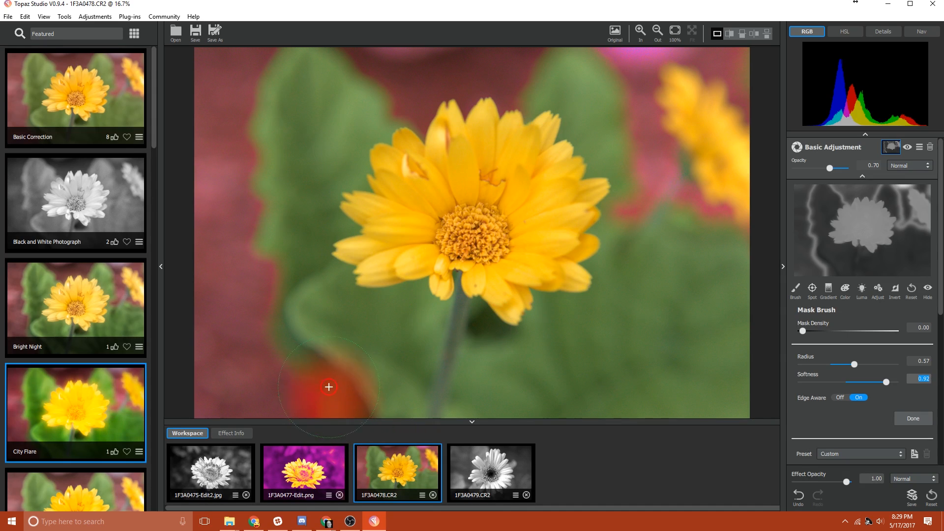
pyautogui.moveTo(328, 387)
pyautogui.mouseDown()
pyautogui.moveTo(289, 305)
pyautogui.moveTo(267, 148)
pyautogui.moveTo(284, 87)
pyautogui.moveTo(309, 71)
pyautogui.moveTo(355, 92)
pyautogui.moveTo(395, 125)
pyautogui.mouseUp()
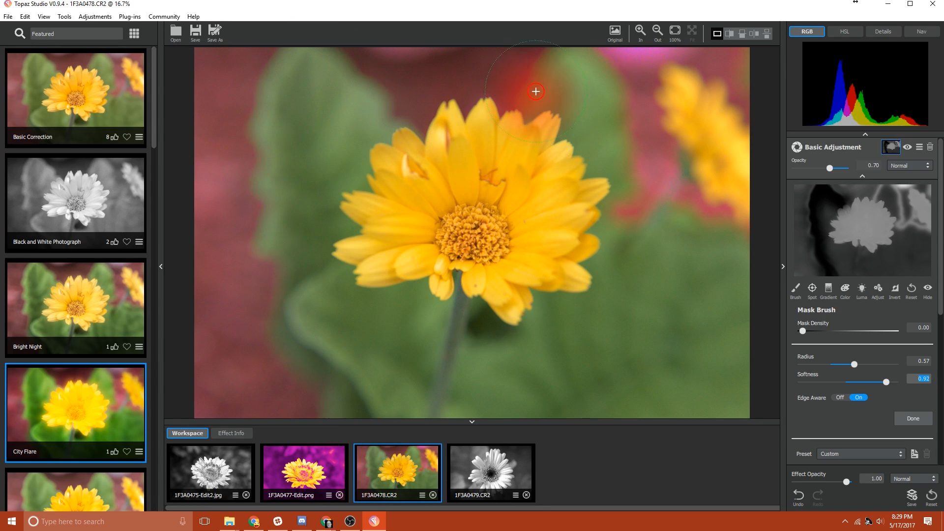
pyautogui.moveTo(536, 91)
pyautogui.mouseDown()
pyautogui.moveTo(579, 56)
pyautogui.moveTo(627, 128)
pyautogui.moveTo(656, 215)
pyautogui.moveTo(709, 231)
pyautogui.mouseUp()
pyautogui.moveTo(669, 99)
pyautogui.mouseDown()
pyautogui.moveTo(737, 49)
pyautogui.moveTo(719, 320)
pyautogui.moveTo(642, 257)
pyautogui.moveTo(480, 323)
pyautogui.moveTo(318, 248)
pyautogui.moveTo(293, 221)
pyautogui.moveTo(747, 397)
pyautogui.mouseUp()
pyautogui.moveTo(218, 239)
pyautogui.mouseDown()
pyautogui.moveTo(590, 49)
pyautogui.moveTo(653, 97)
pyautogui.moveTo(659, 240)
pyautogui.moveTo(686, 118)
pyautogui.mouseUp()
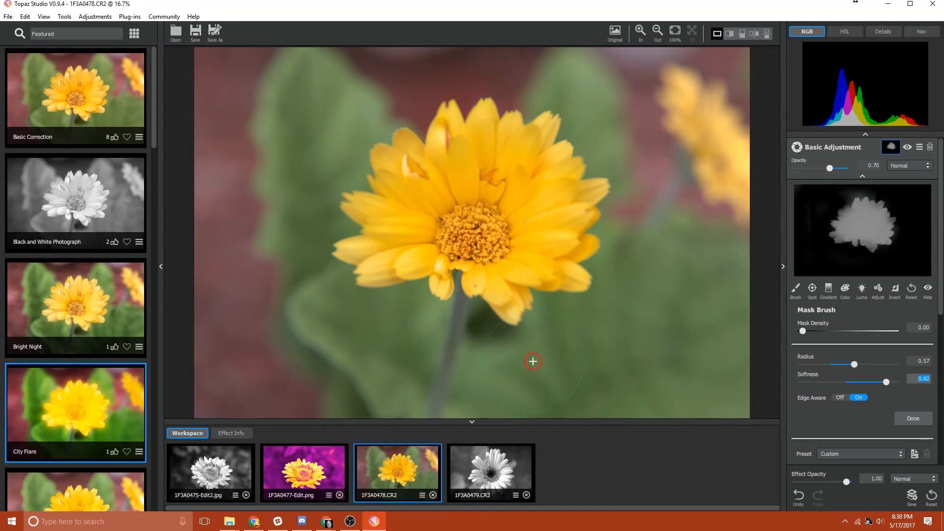
# Set the mask brush's density to 1.00 and radius to 0.45, and paint the main flower into the mask.
pyautogui.moveTo(803, 331); pyautogui.dragTo(921, 327)
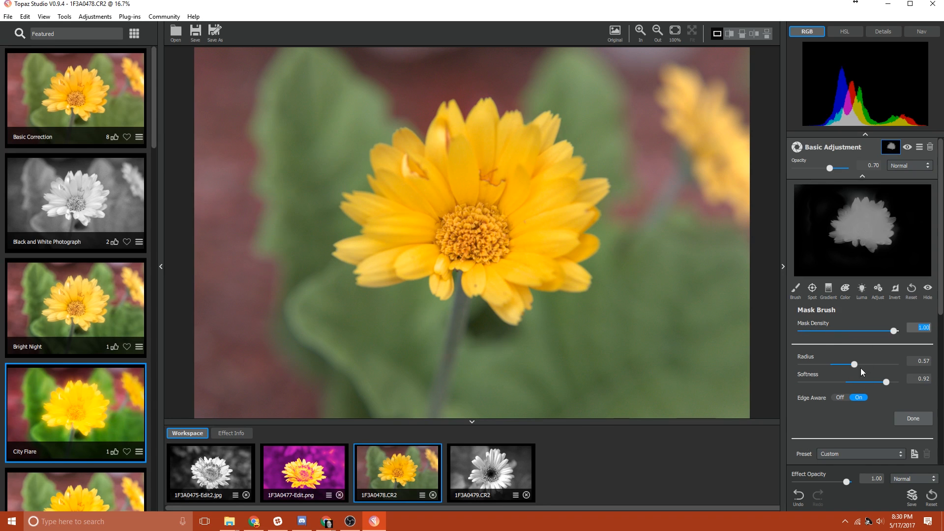
pyautogui.moveTo(854, 364); pyautogui.dragTo(843, 364)
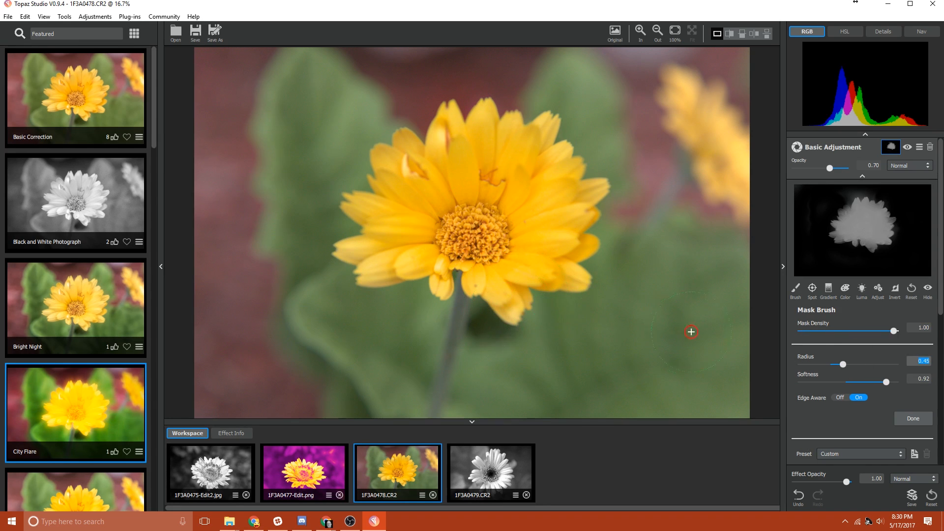
pyautogui.moveTo(496, 290)
pyautogui.mouseDown()
pyautogui.moveTo(521, 308)
pyautogui.moveTo(501, 271)
pyautogui.moveTo(517, 239)
pyautogui.moveTo(560, 280)
pyautogui.moveTo(540, 243)
pyautogui.moveTo(577, 235)
pyautogui.moveTo(564, 229)
pyautogui.moveTo(579, 194)
pyautogui.moveTo(557, 185)
pyautogui.moveTo(529, 135)
pyautogui.moveTo(494, 139)
pyautogui.moveTo(481, 116)
pyautogui.moveTo(429, 172)
pyautogui.moveTo(401, 153)
pyautogui.moveTo(381, 226)
pyautogui.moveTo(374, 222)
pyautogui.moveTo(368, 275)
pyautogui.moveTo(408, 258)
pyautogui.moveTo(442, 275)
pyautogui.moveTo(501, 253)
pyautogui.moveTo(522, 227)
pyautogui.moveTo(437, 231)
pyautogui.moveTo(489, 171)
pyautogui.moveTo(489, 219)
pyautogui.moveTo(454, 189)
pyautogui.mouseUp()
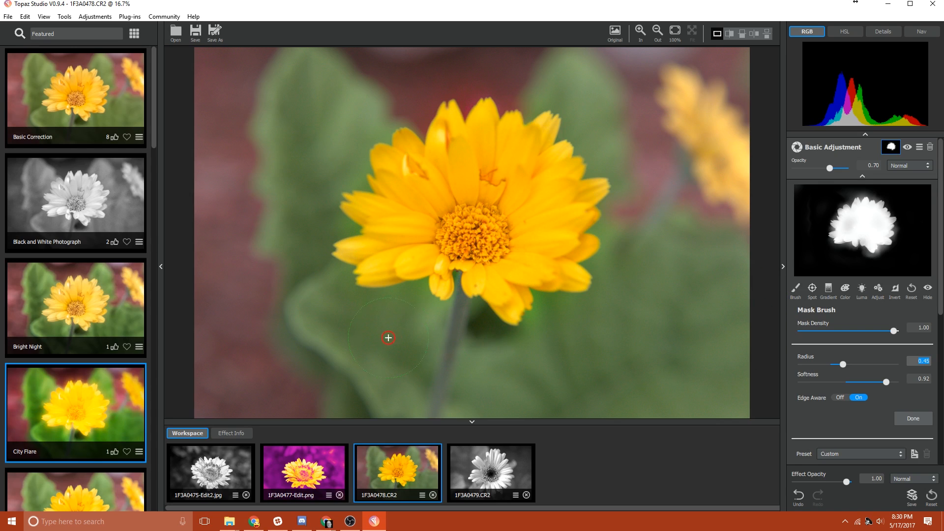
# Toggle the masked Basic Adjustment's visibility to compare the image, and expand its settings again.
pyautogui.click(898, 147)
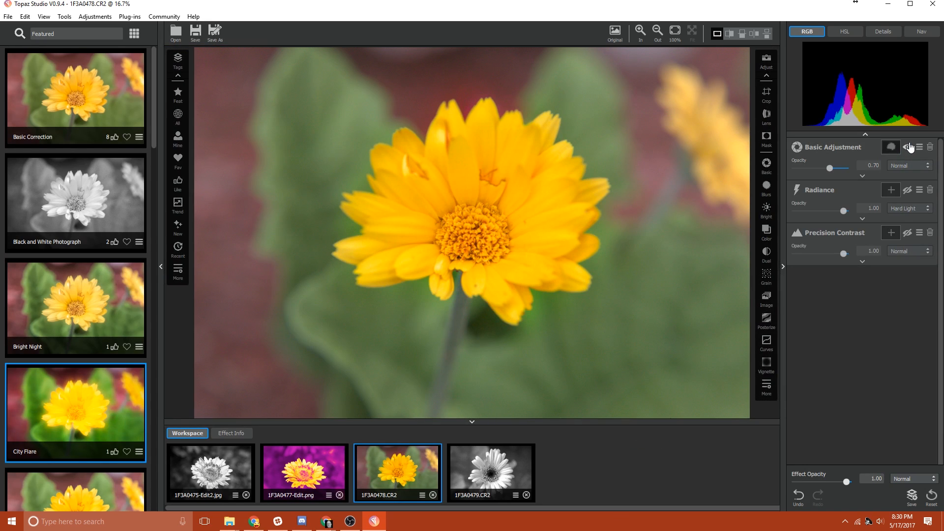
pyautogui.click(862, 175)
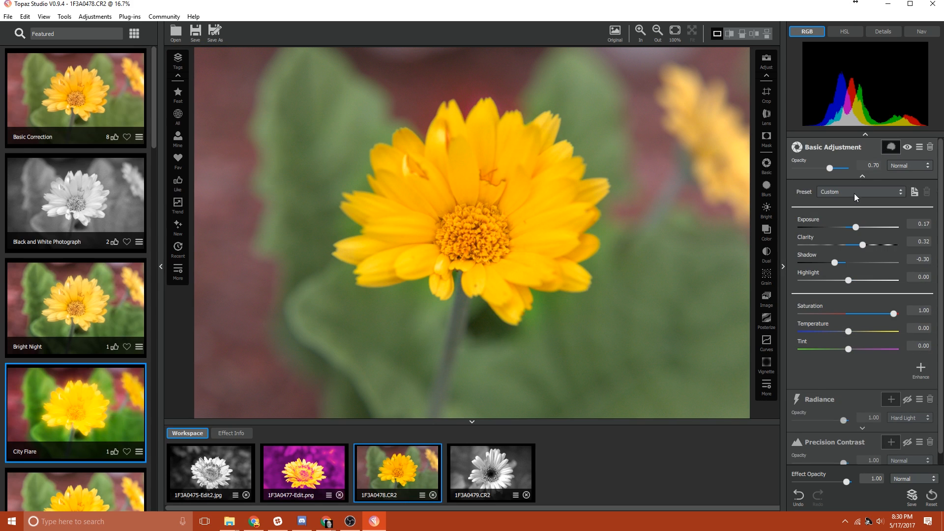
# Refine the Basic Adjustment's mask with a luminosity selection at mask density 0.00, luminosity 0.05 and range 0.24.
pyautogui.click(891, 147)
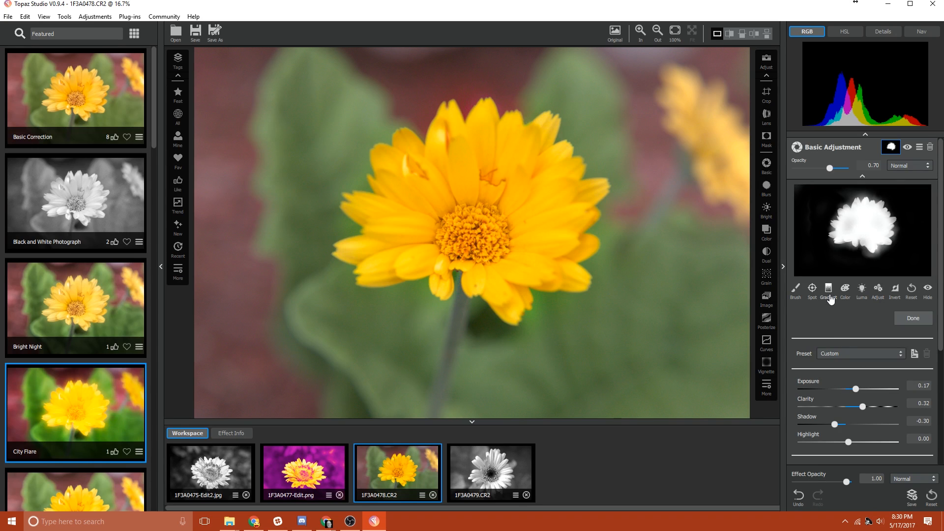
pyautogui.click(860, 289)
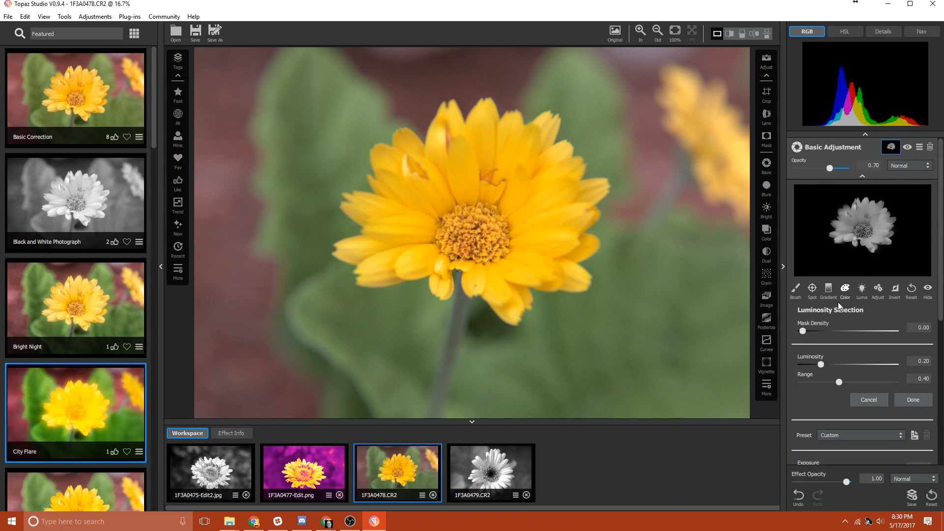
pyautogui.moveTo(819, 365)
pyautogui.mouseDown()
pyautogui.moveTo(828, 365)
pyautogui.moveTo(806, 370)
pyautogui.mouseUp()
pyautogui.click(824, 383)
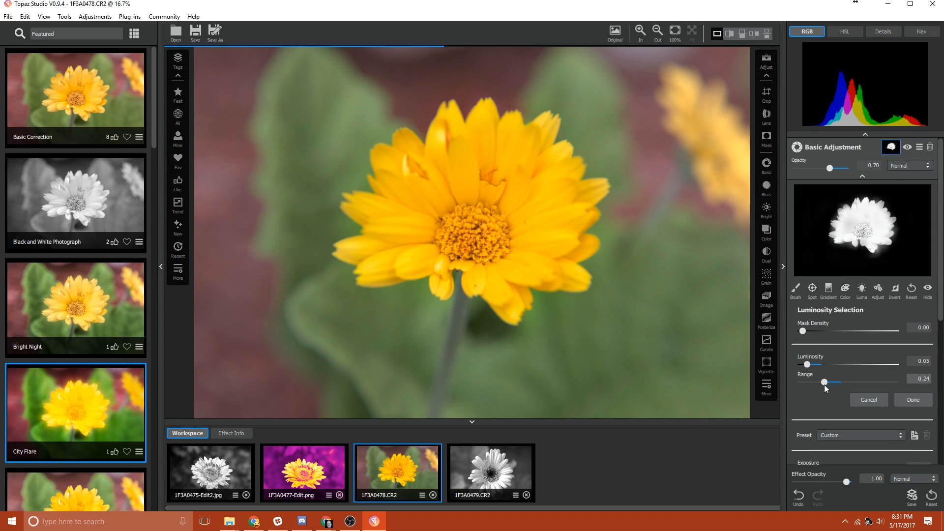
pyautogui.click(912, 398)
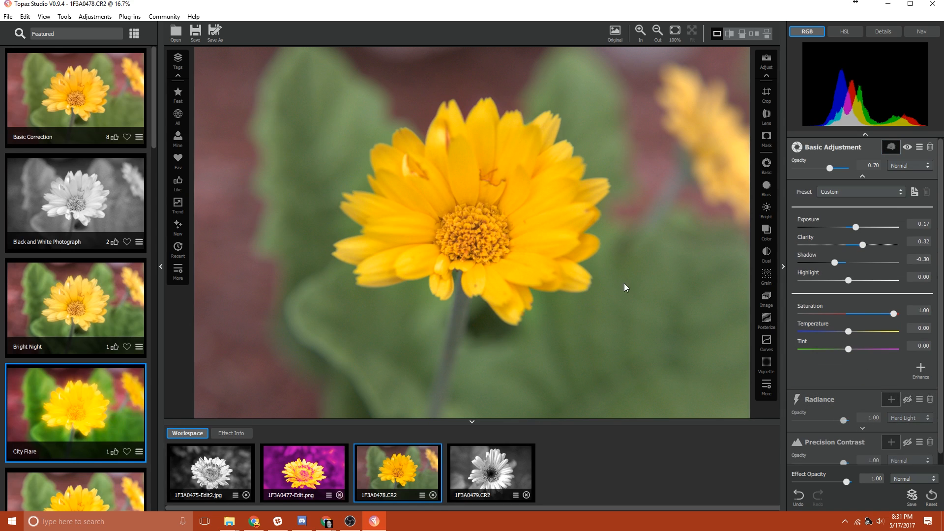
# Copy the Basic Adjustment's flower mask and collapse the adjustment.
pyautogui.click(890, 148)
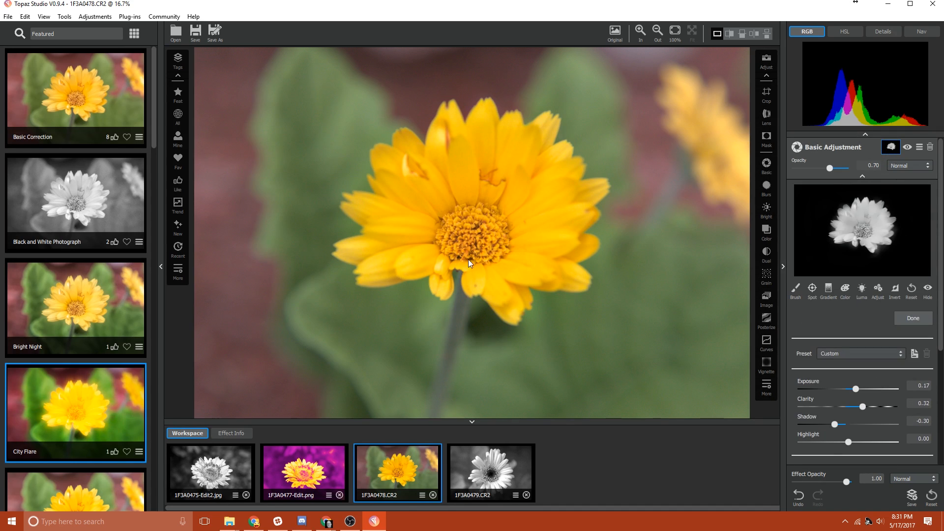
pyautogui.click(919, 150)
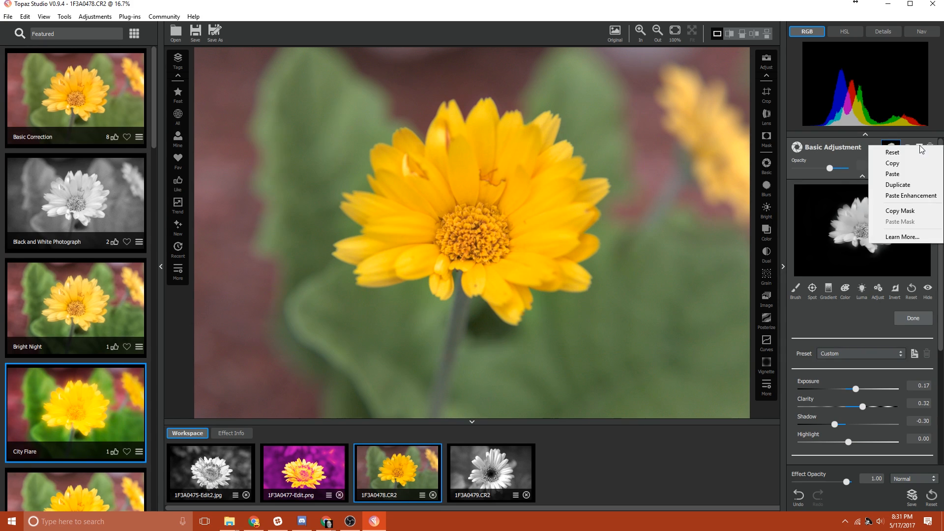
pyautogui.click(903, 209)
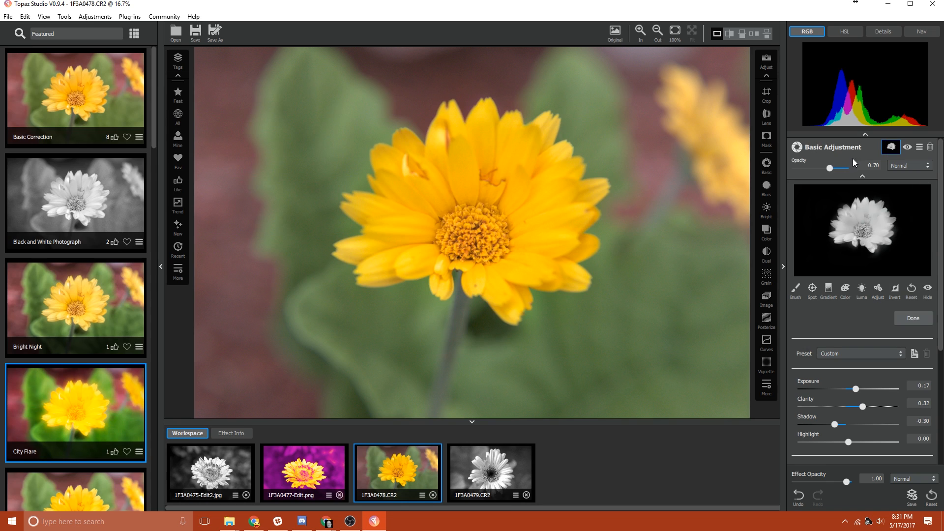
pyautogui.click(863, 177)
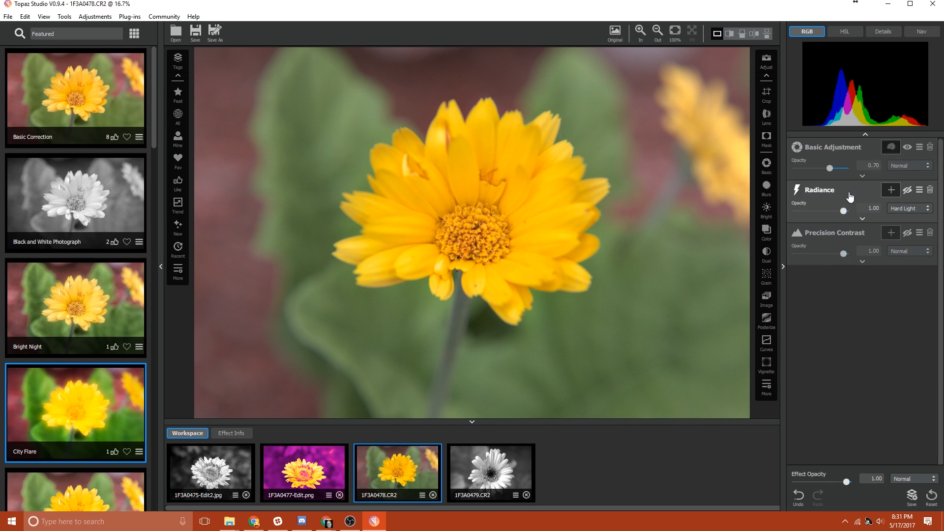
# Turn on the Radiance adjustment and paste the copied mask onto it.
pyautogui.click(905, 193)
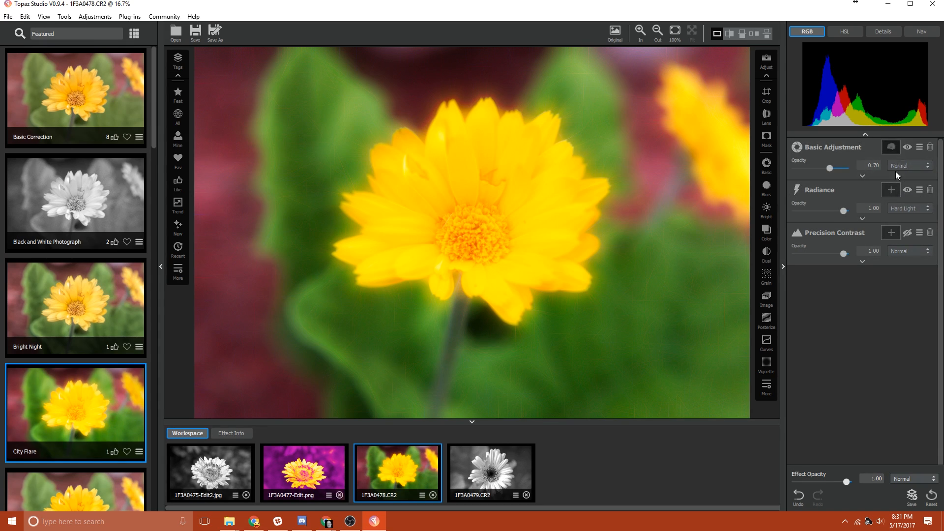
pyautogui.click(919, 190)
pyautogui.click(895, 261)
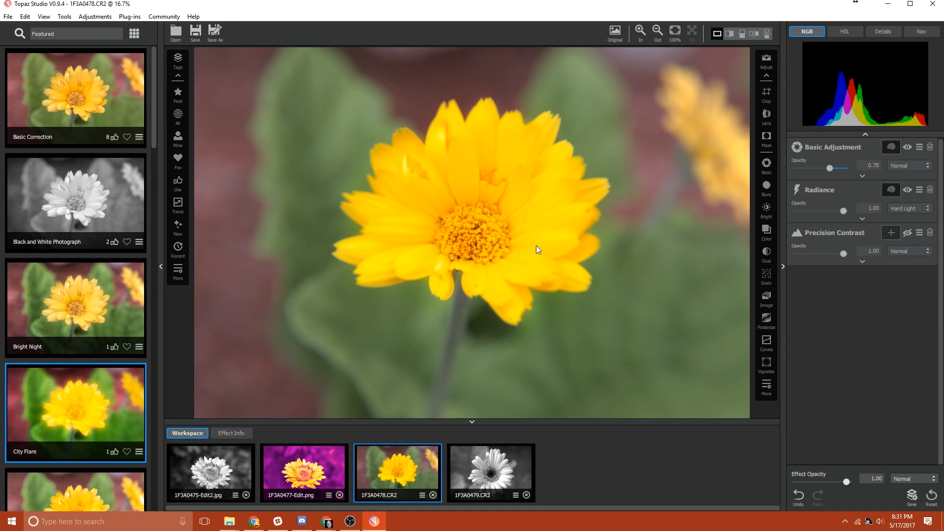
# Toggle the masked Radiance adjustment's visibility to compare the flower with and without it.
pyautogui.click(906, 189)
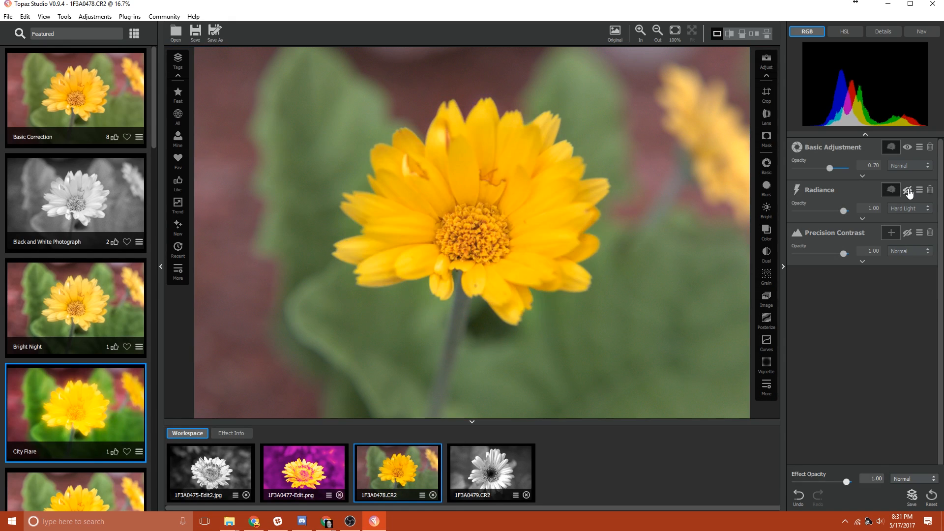
pyautogui.click(907, 190)
pyautogui.click(907, 190)
pyautogui.click(907, 190)
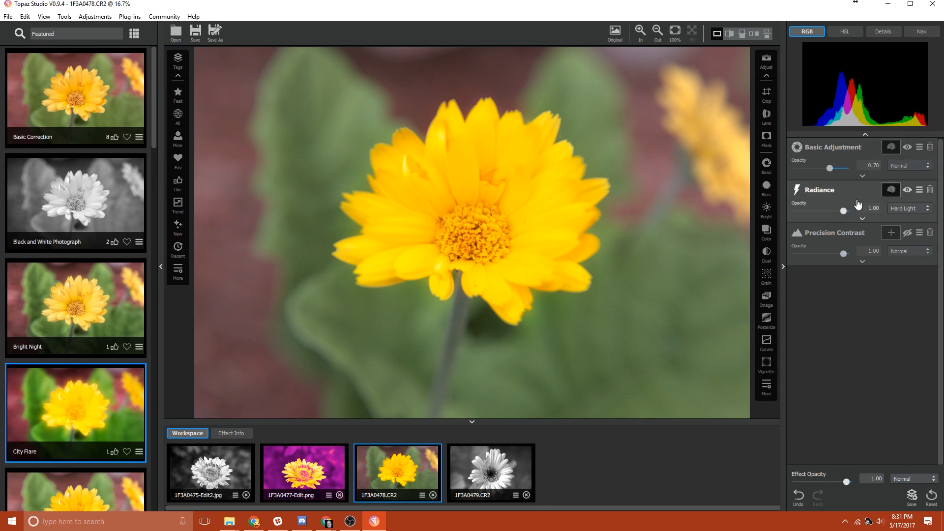
# Adjust the Radiance mask with feather 0.29, edge-aware feathering on, contrast 1.68 and density 0.06.
pyautogui.click(893, 193)
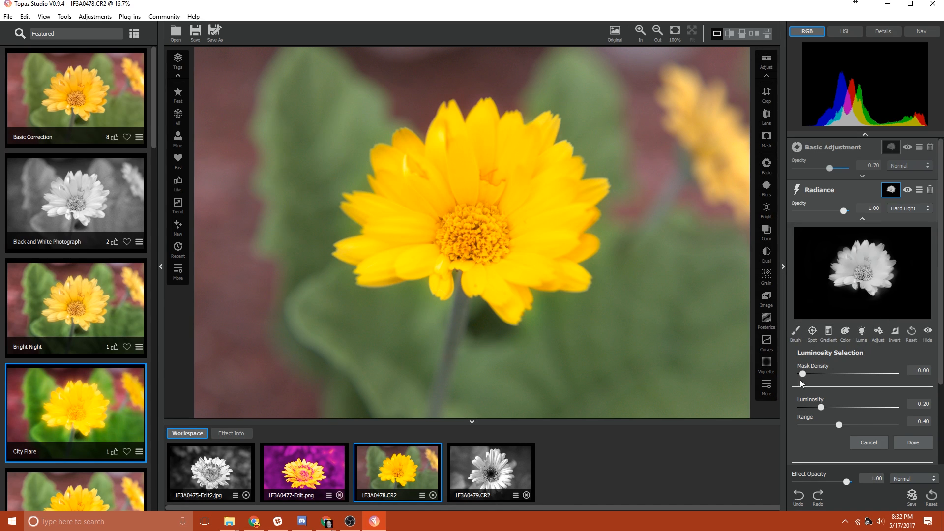
pyautogui.click(879, 334)
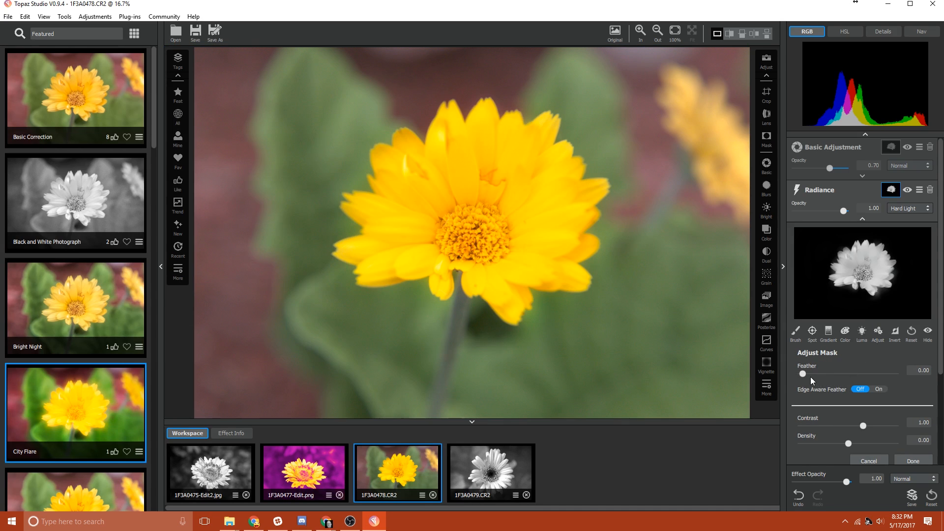
pyautogui.moveTo(802, 373); pyautogui.dragTo(829, 375)
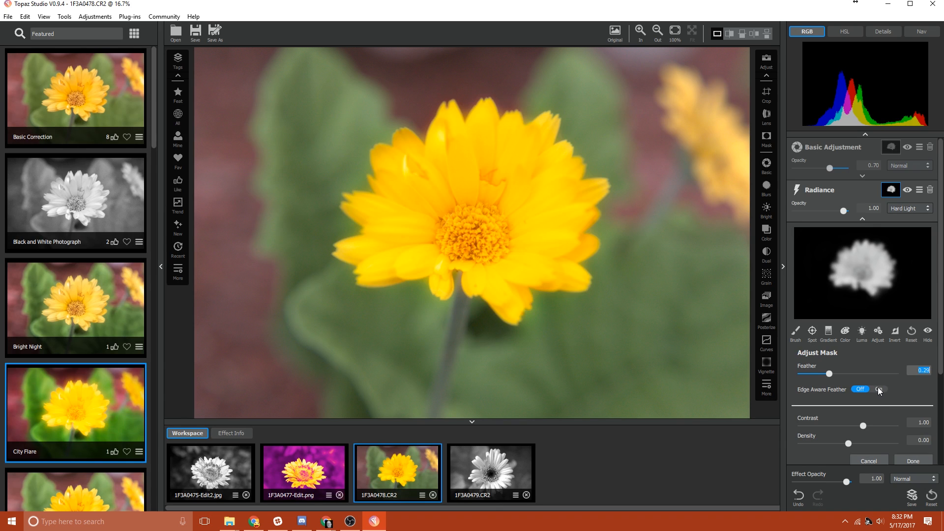
pyautogui.click(877, 389)
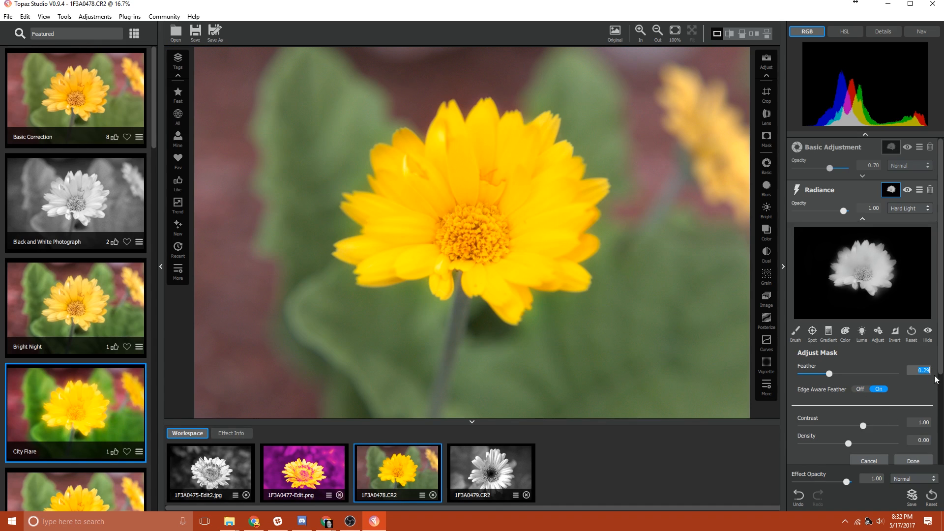
pyautogui.scroll(-1, 867, 424)
pyautogui.moveTo(866, 388); pyautogui.dragTo(848, 405)
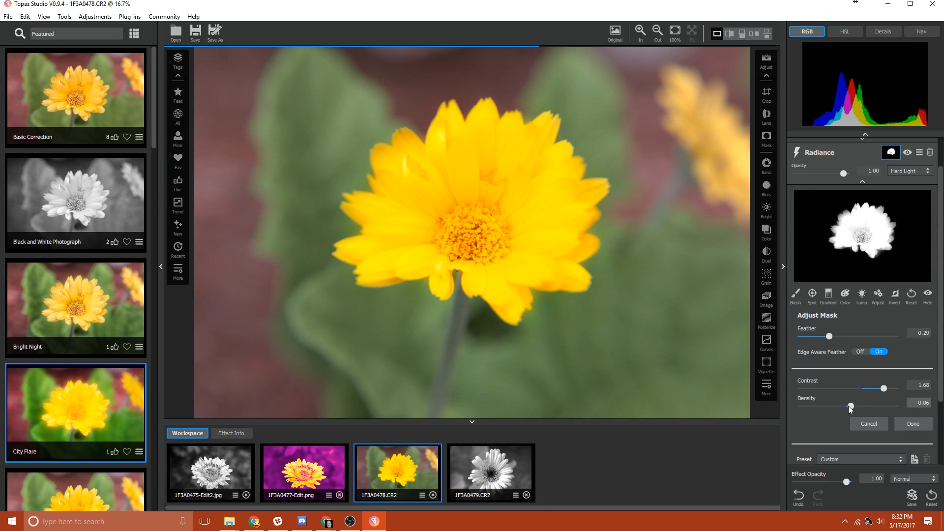
pyautogui.click(913, 423)
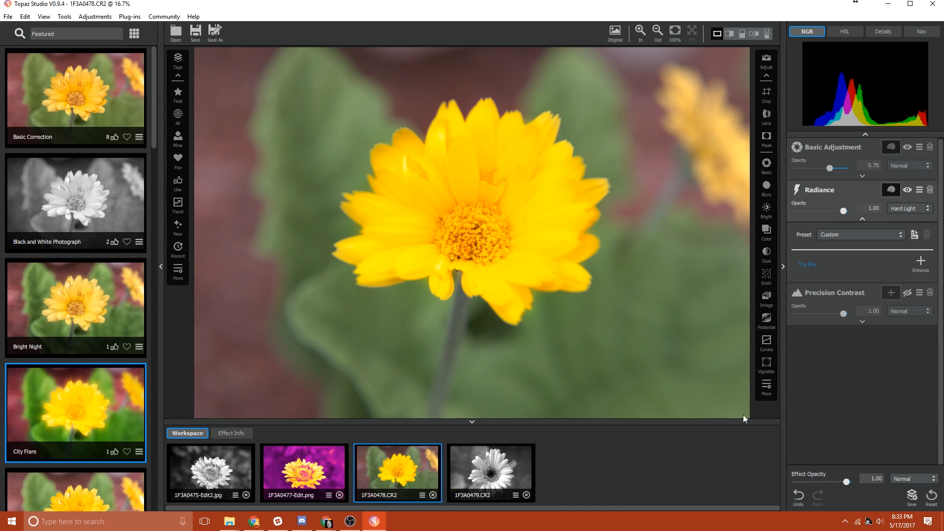
# Save the adjustment stack as an effect named "Bright Flower 1" with the Glow tag.
pyautogui.click(911, 495)
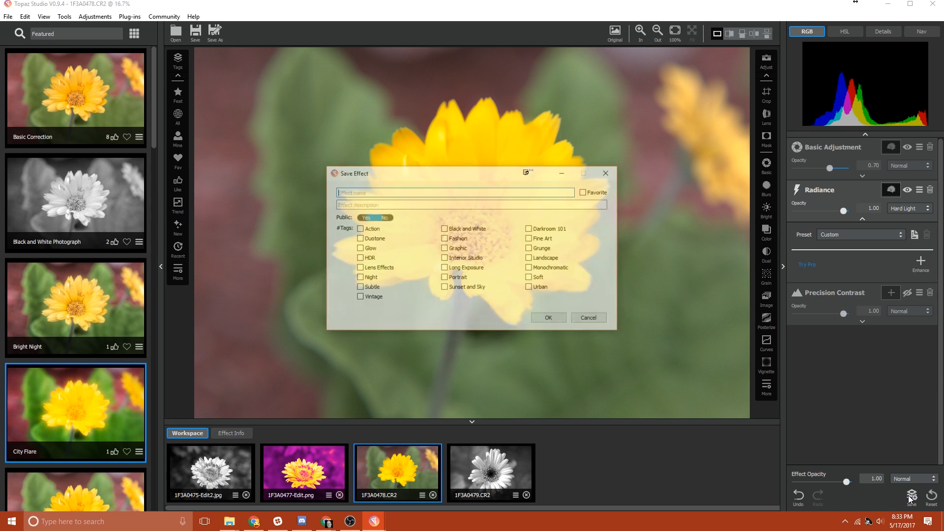
pyautogui.write('Bright Flower 1')
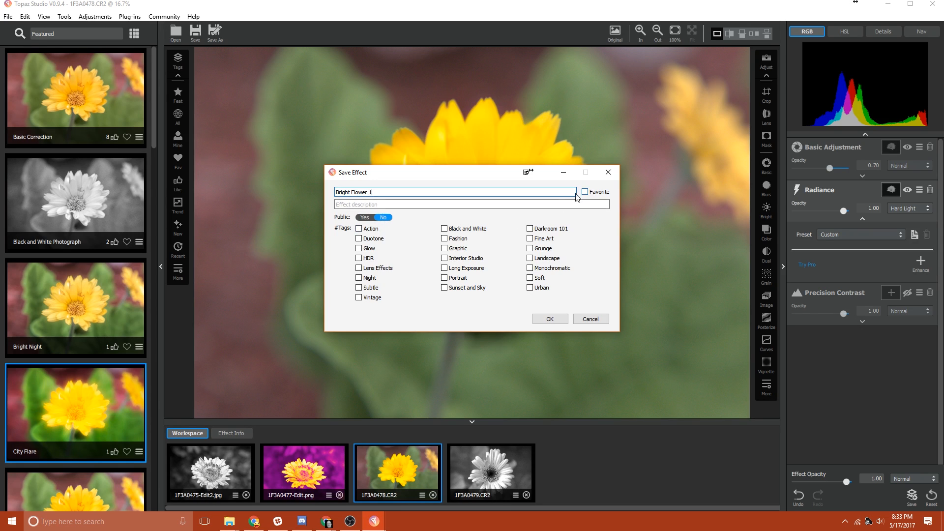
pyautogui.click(369, 249)
pyautogui.click(544, 317)
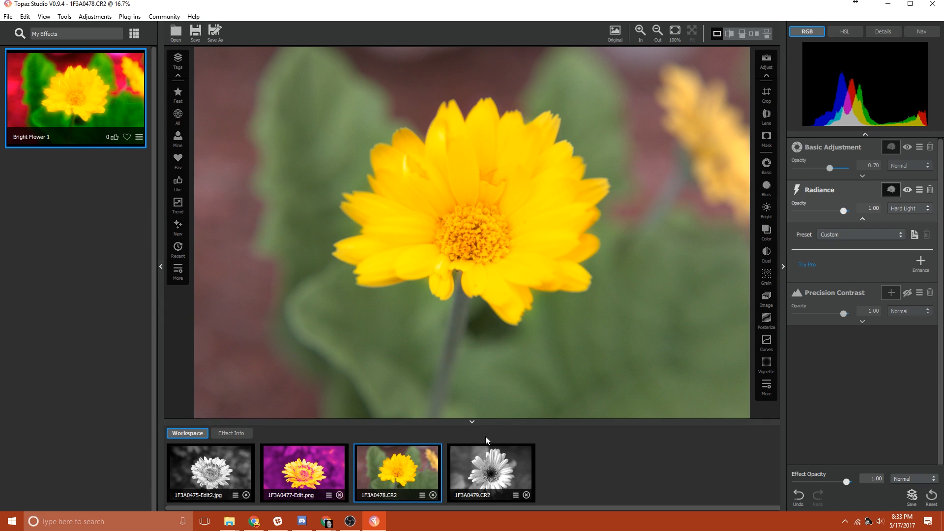
# Reopen the Basic Adjustment's mask and save a copy of the image as the JPEG file 1F3A0478-Edit.jpg in the Topaz folder.
pyautogui.click(890, 147)
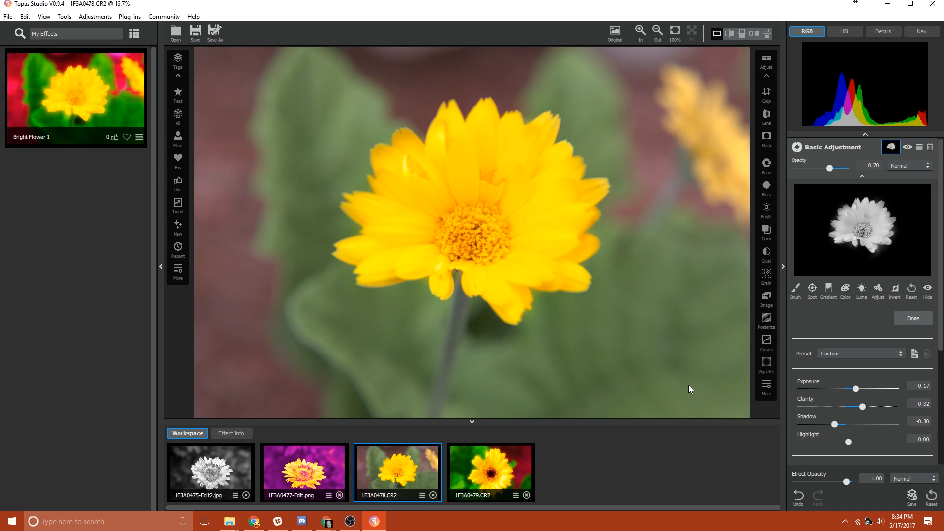
pyautogui.click(219, 36)
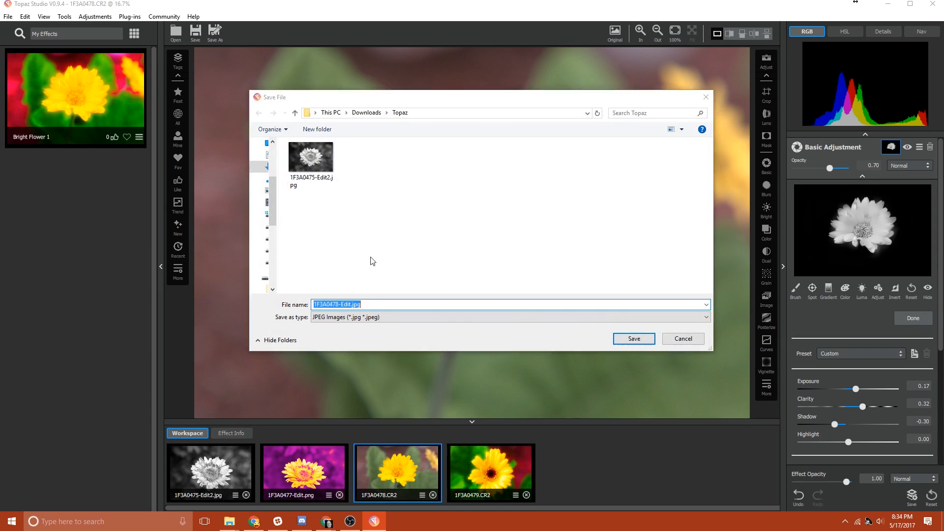
pyautogui.click(376, 320)
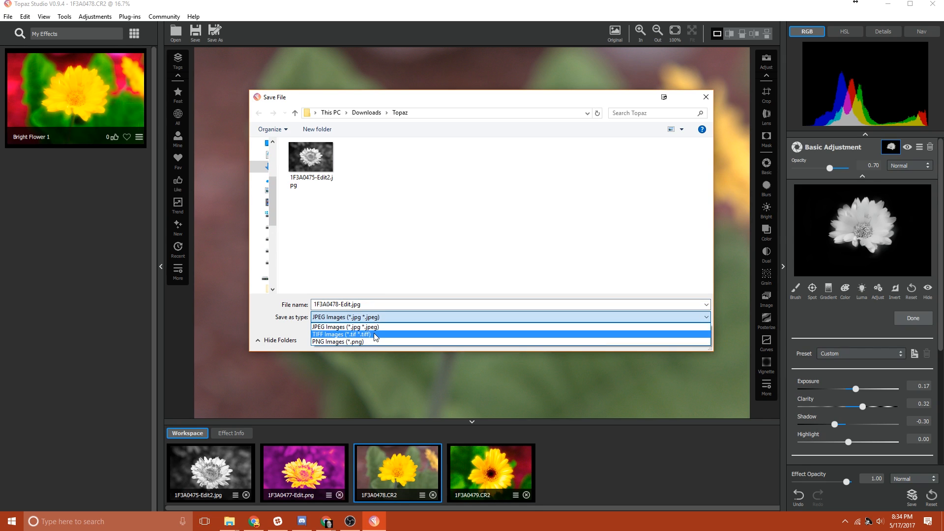
pyautogui.click(394, 326)
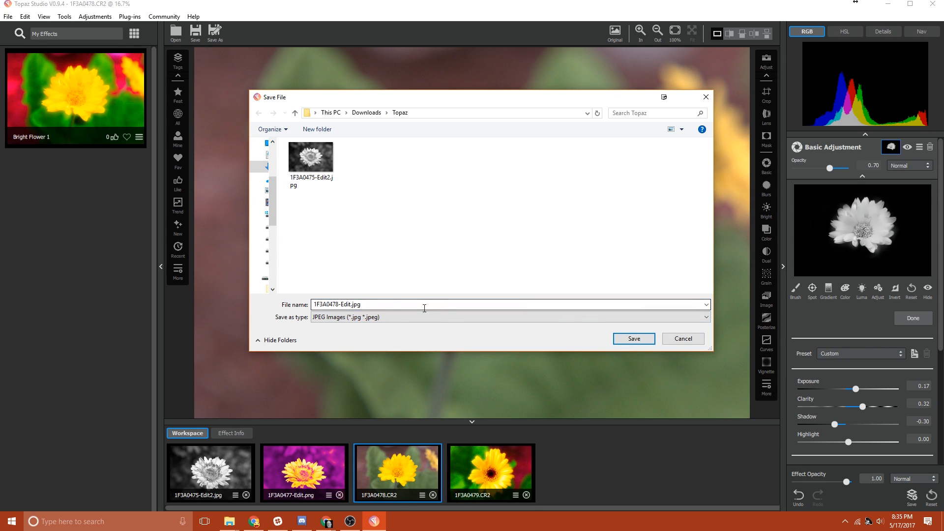
pyautogui.click(623, 340)
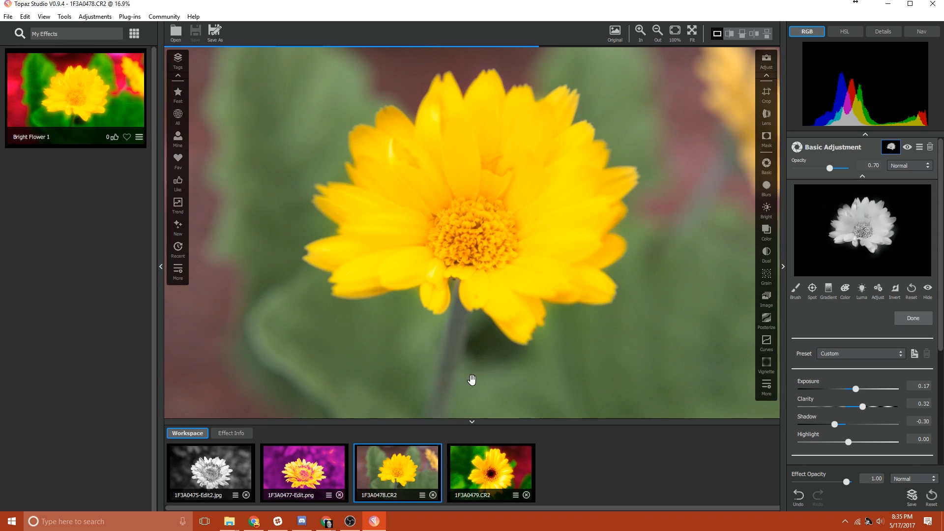
# Show all effects, try several including 1950 Postcard G Lamott, and apply A Basic Correction to the flower image.
pyautogui.scroll(-1, 467, 374)
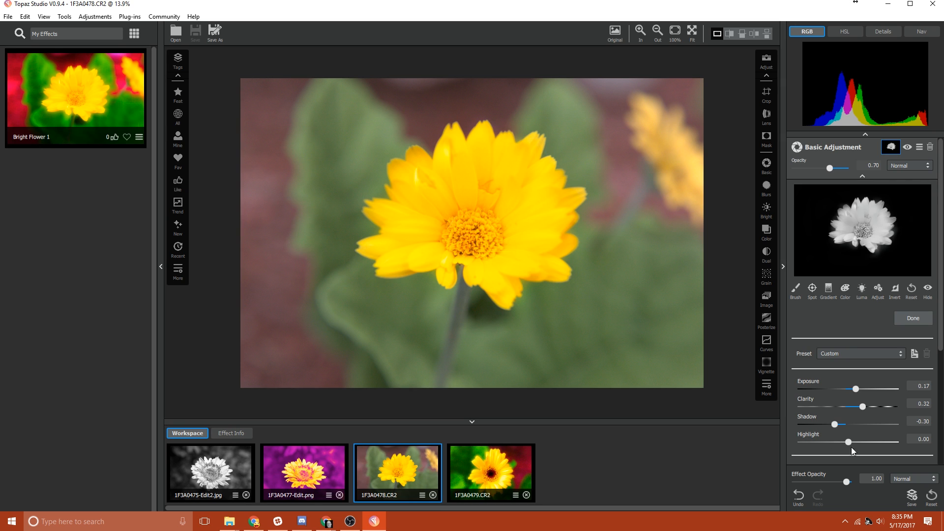
pyautogui.click(178, 115)
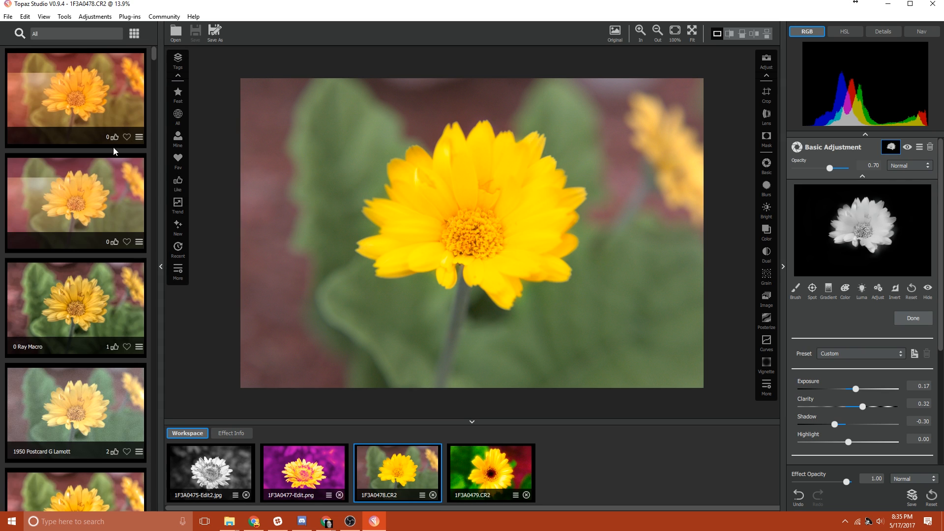
pyautogui.click(54, 188)
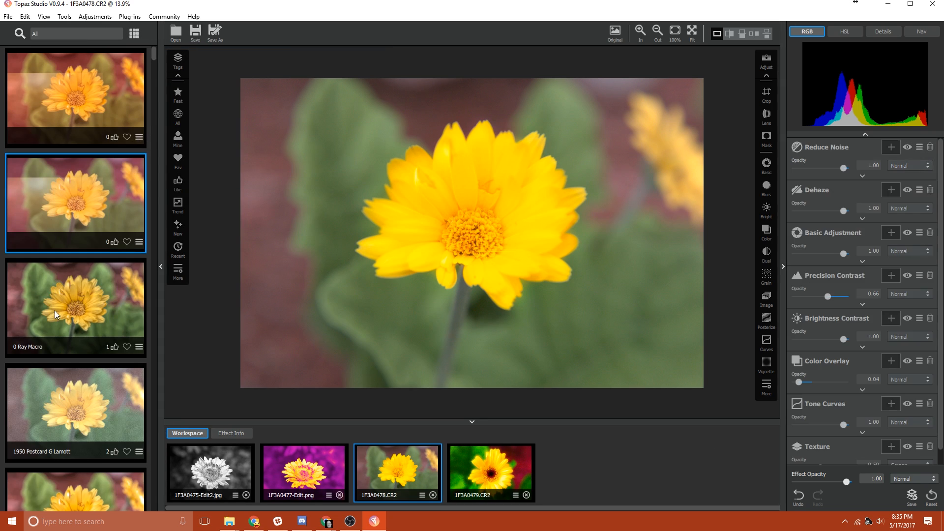
pyautogui.click(70, 340)
pyautogui.click(84, 390)
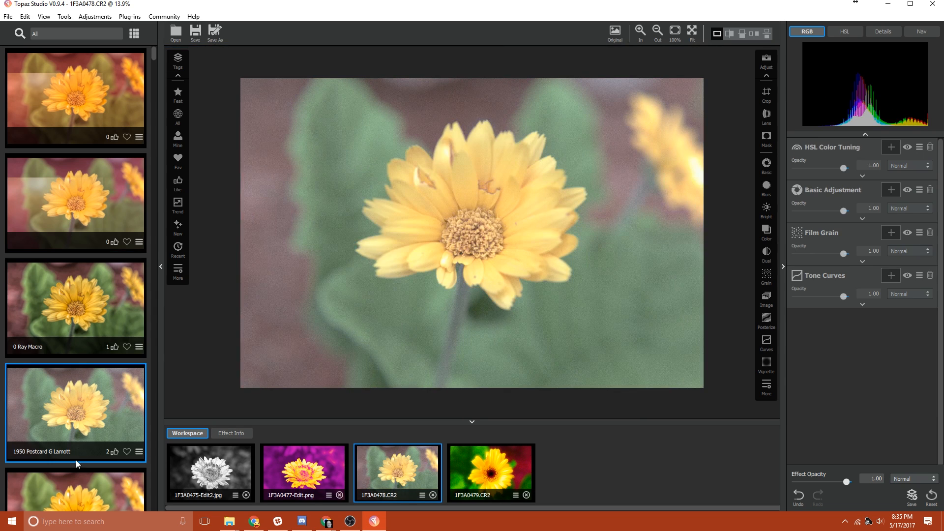
pyautogui.click(71, 478)
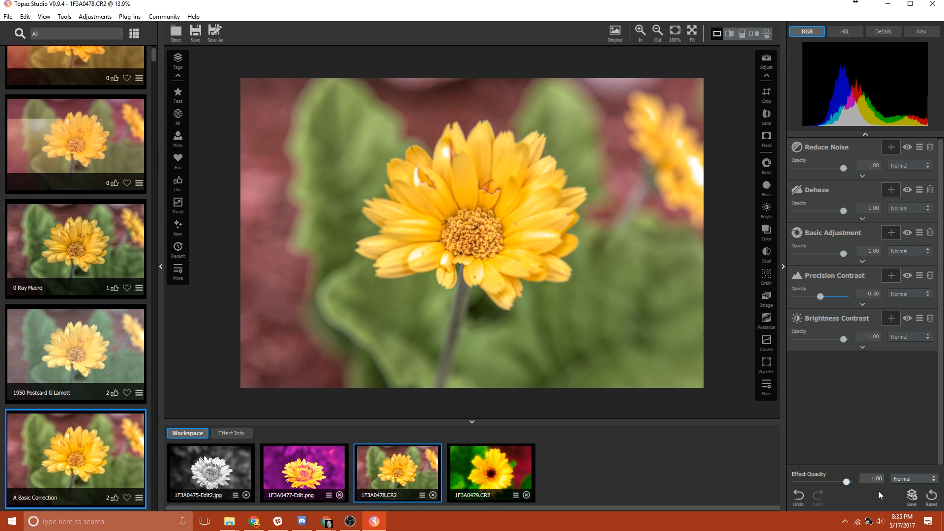
# Delete the Dehaze and Precision Contrast adjustments from the effect and open the Reduce Noise mask.
pyautogui.click(930, 189)
pyautogui.click(930, 232)
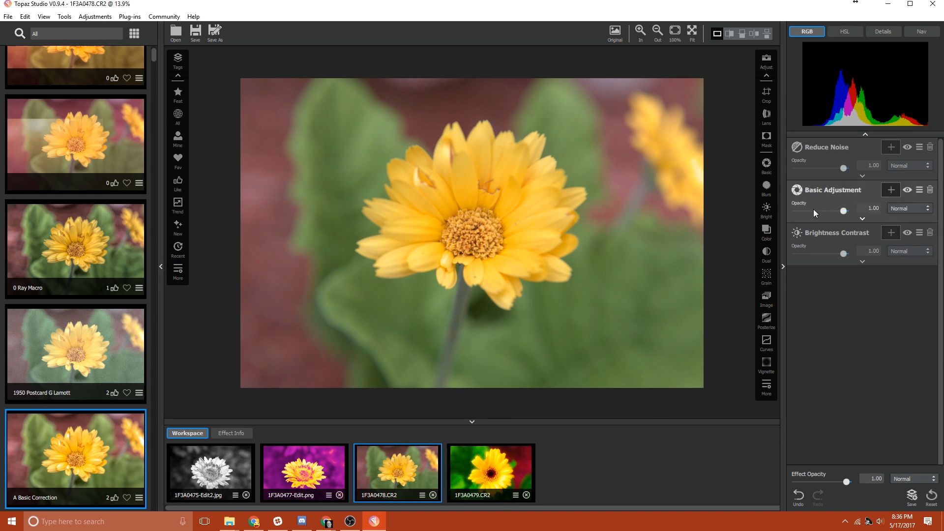
pyautogui.click(890, 146)
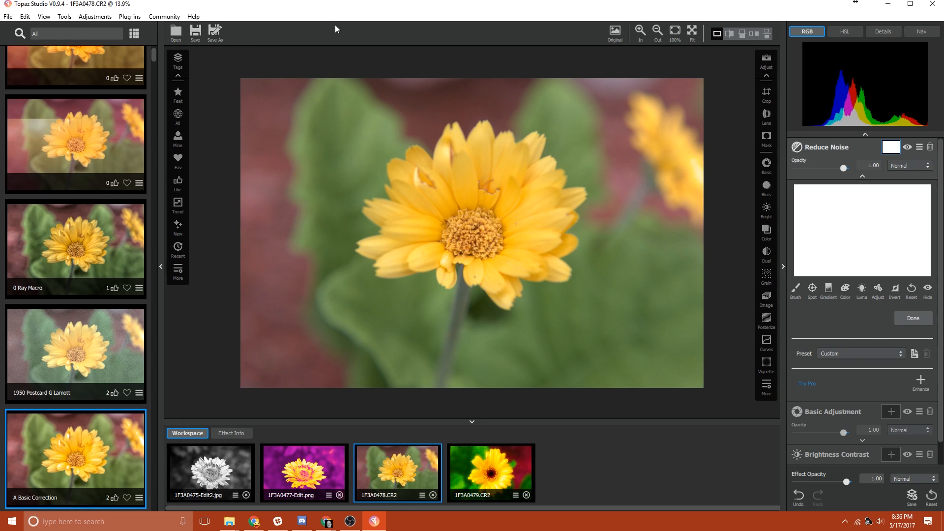
# Open the flower image in the Topaz Impression 2 plug-in.
pyautogui.click(130, 16)
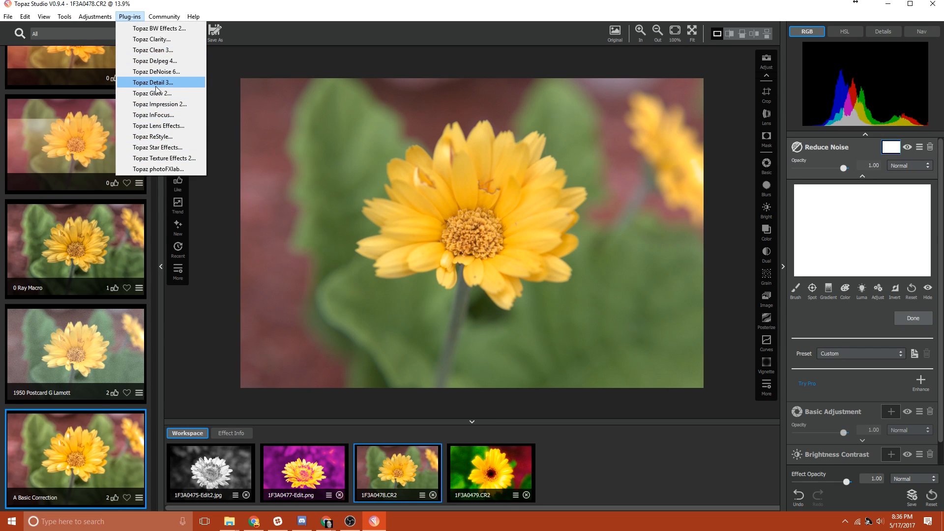
pyautogui.click(158, 136)
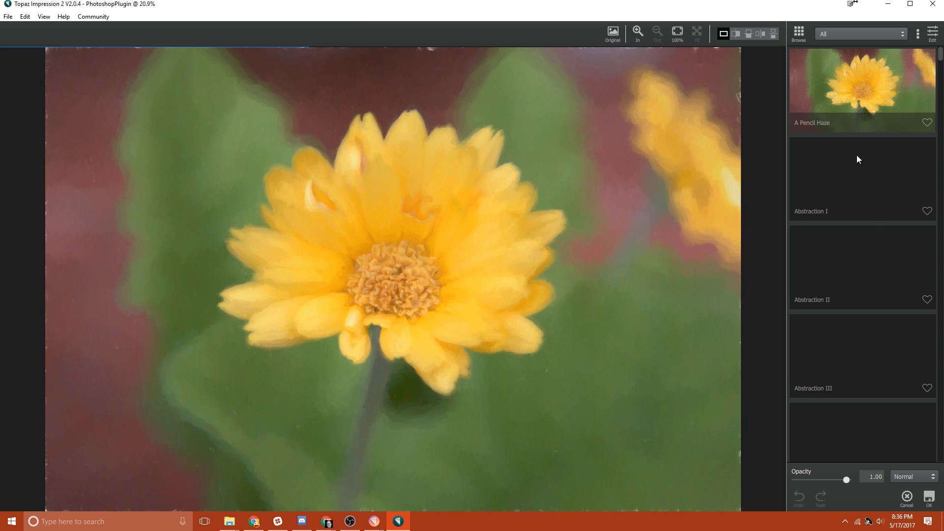
# Try the Abstraction I look on the flower in Impression 2, then select the returned painted image in the workspace and view the available adjustments.
pyautogui.click(865, 182)
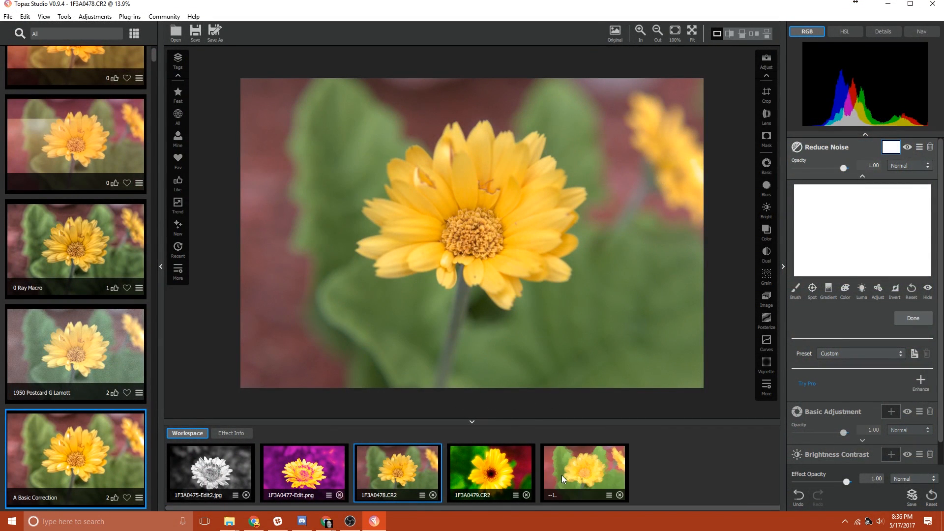
pyautogui.click(565, 471)
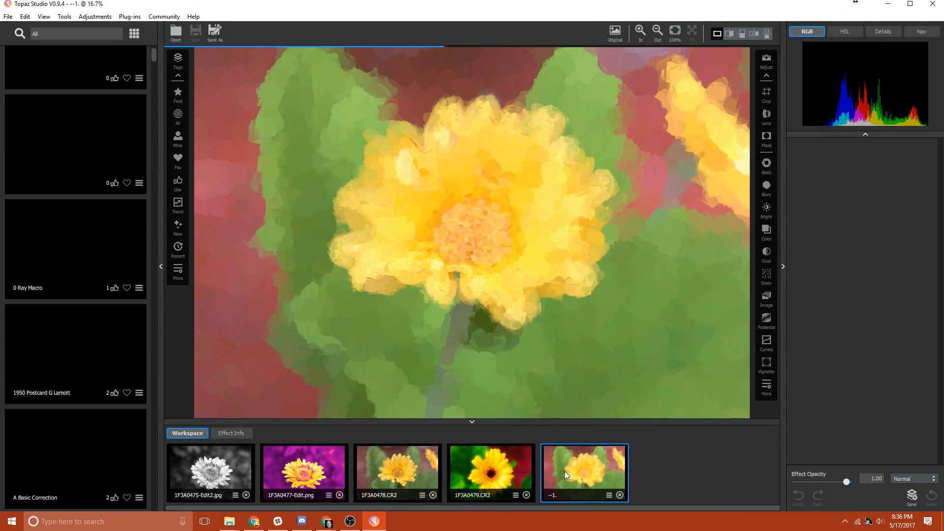
pyautogui.click(766, 385)
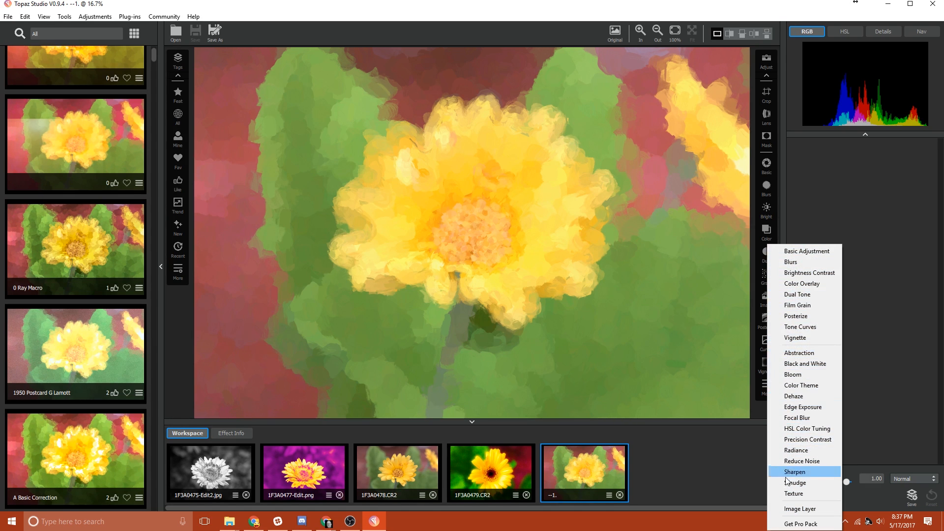
pyautogui.click(868, 295)
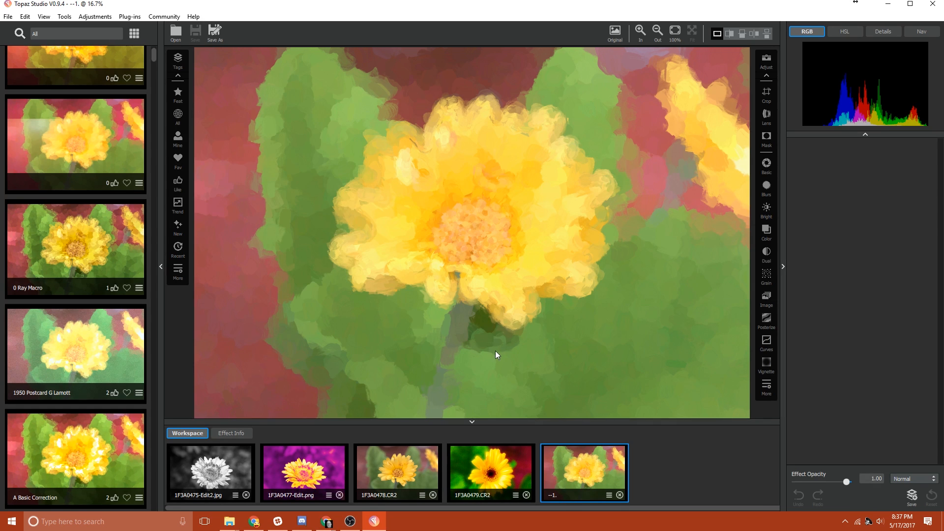
# Try 0 Ray Macro, apply 1950 Postcard G Lamott to the painted flower image, and choose the Topaz Glow 2 plug-in.
pyautogui.click(102, 129)
pyautogui.click(79, 234)
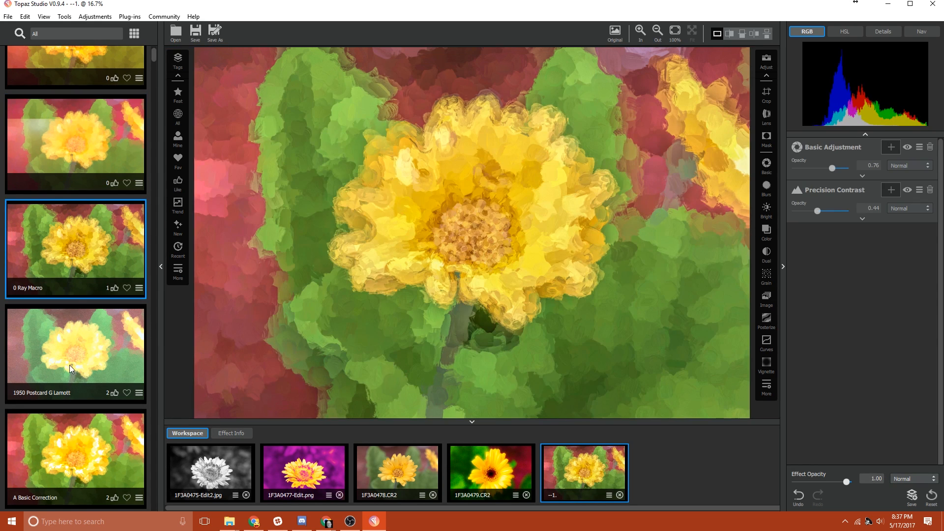
pyautogui.click(69, 365)
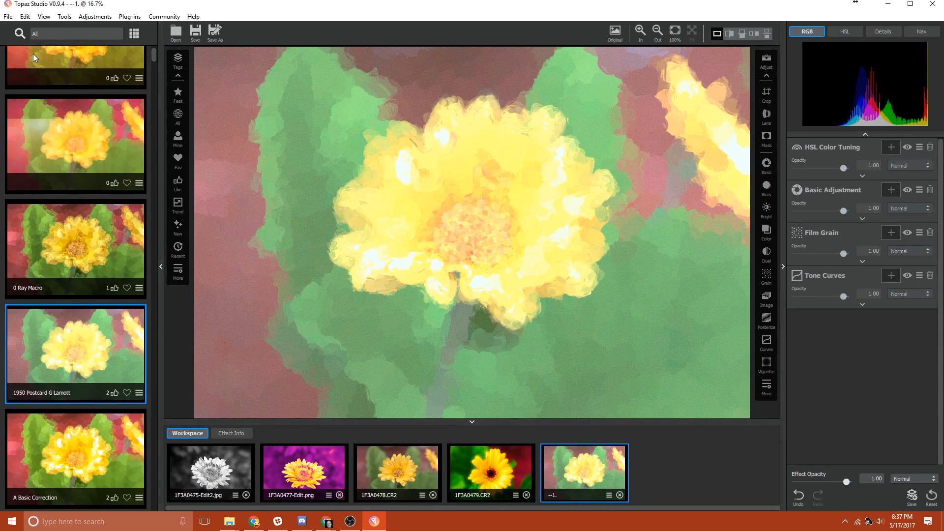
pyautogui.click(129, 16)
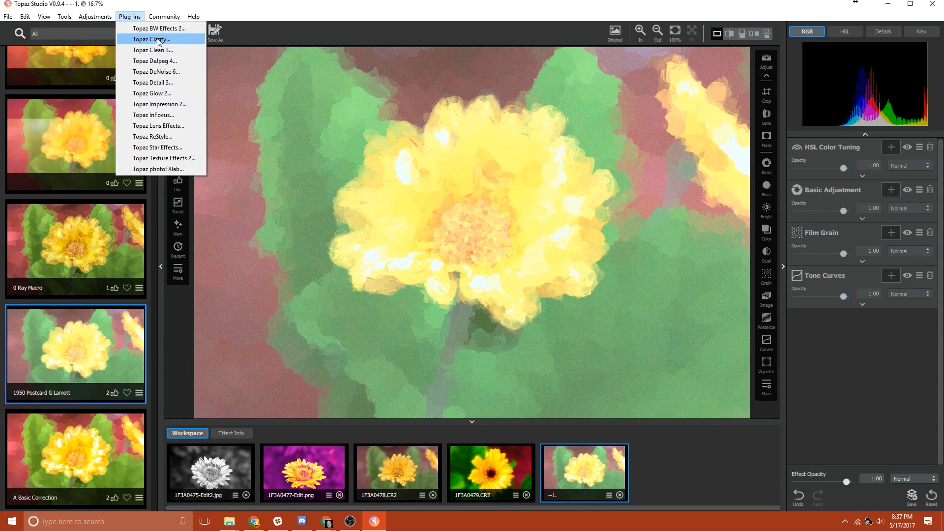
pyautogui.click(175, 93)
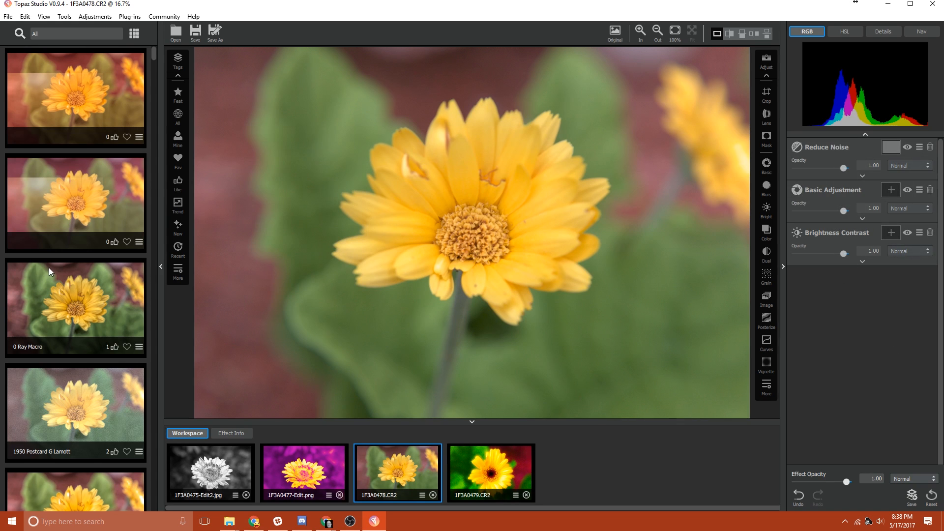
# Apply the 0 Ray Macro effect to 1F3A0478.CR2 and look over its Basic Adjustment settings.
pyautogui.click(95, 186)
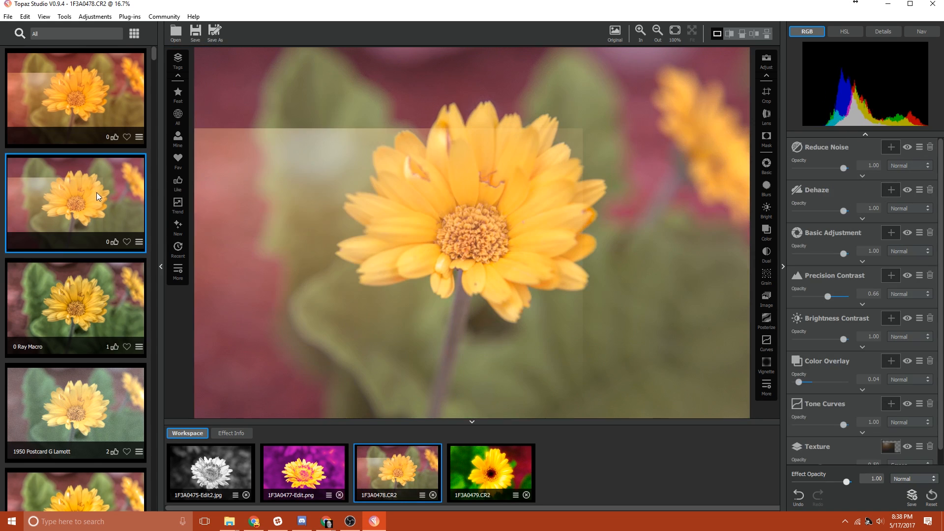
pyautogui.click(72, 297)
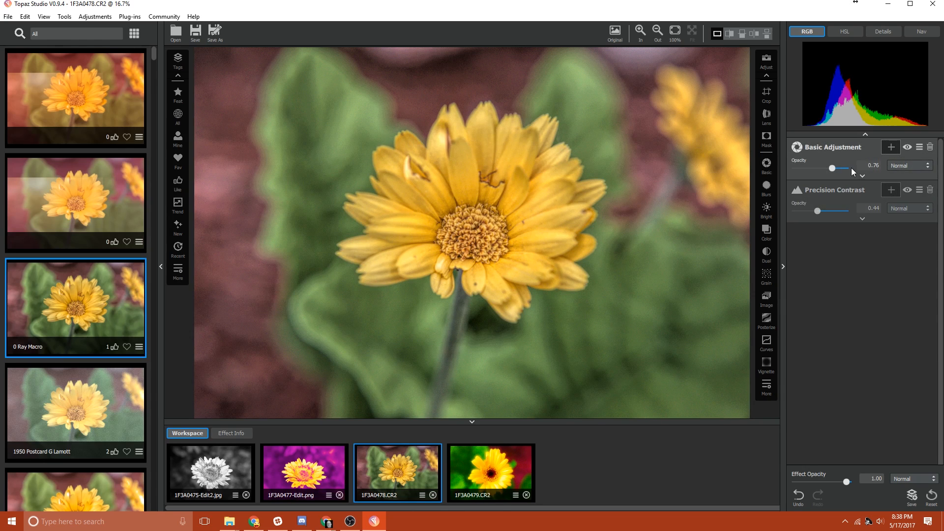
pyautogui.click(861, 176)
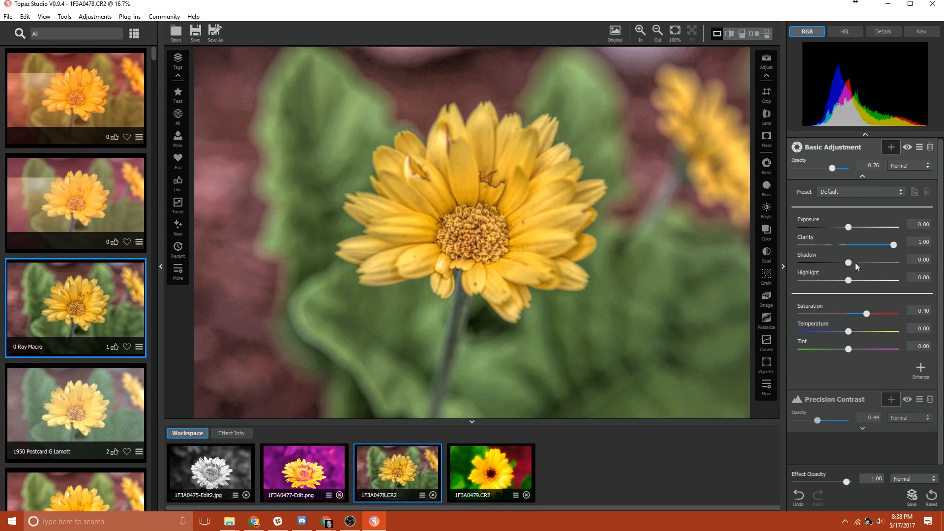
pyautogui.click(863, 178)
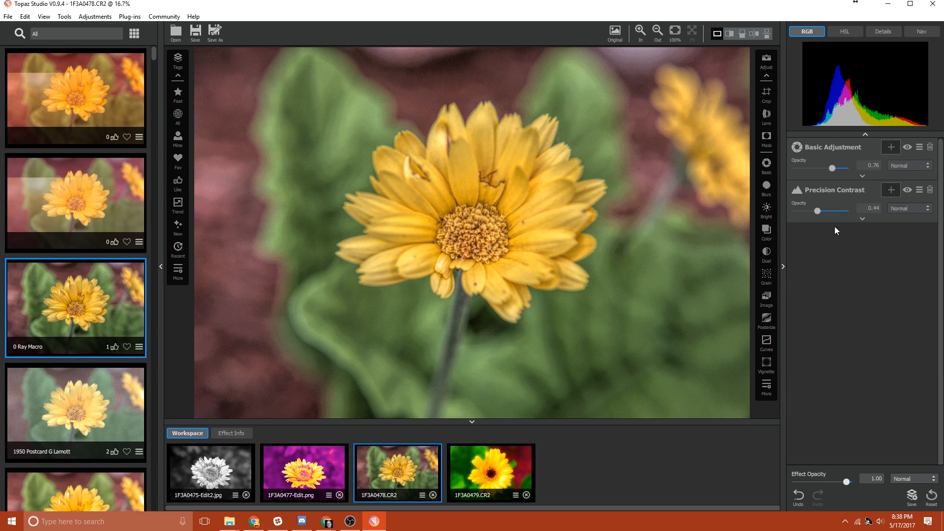
# Browse the Precision Contrast presets and start the adjustment's Pro trial to view its individual controls.
pyautogui.click(861, 219)
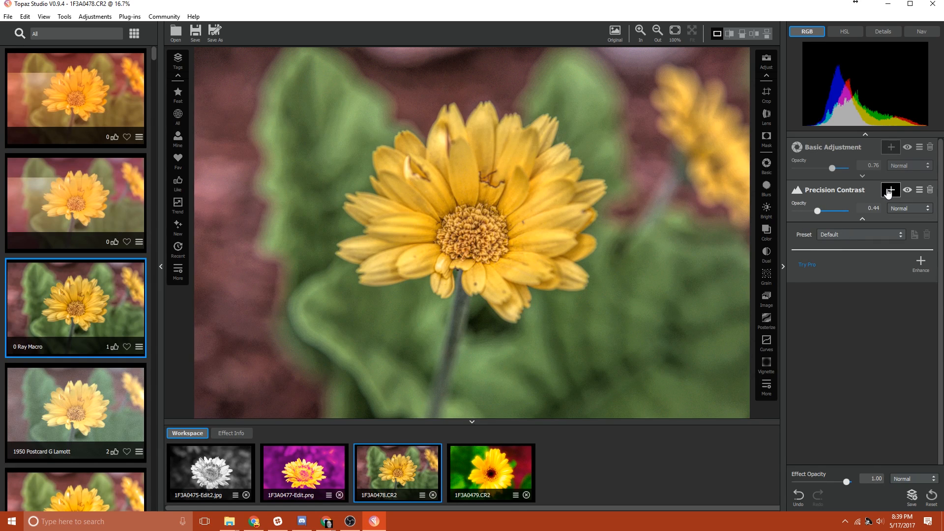
pyautogui.click(919, 190)
pyautogui.click(855, 302)
pyautogui.click(857, 234)
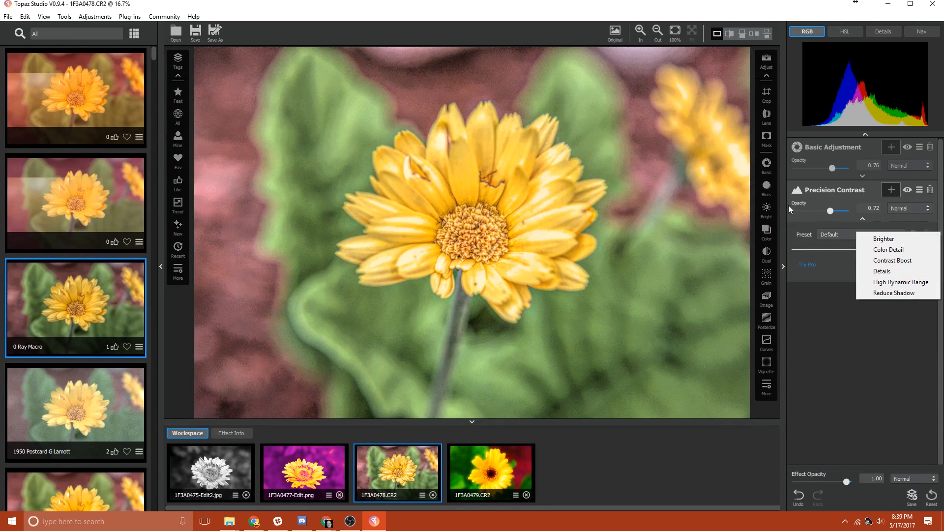
pyautogui.click(790, 207)
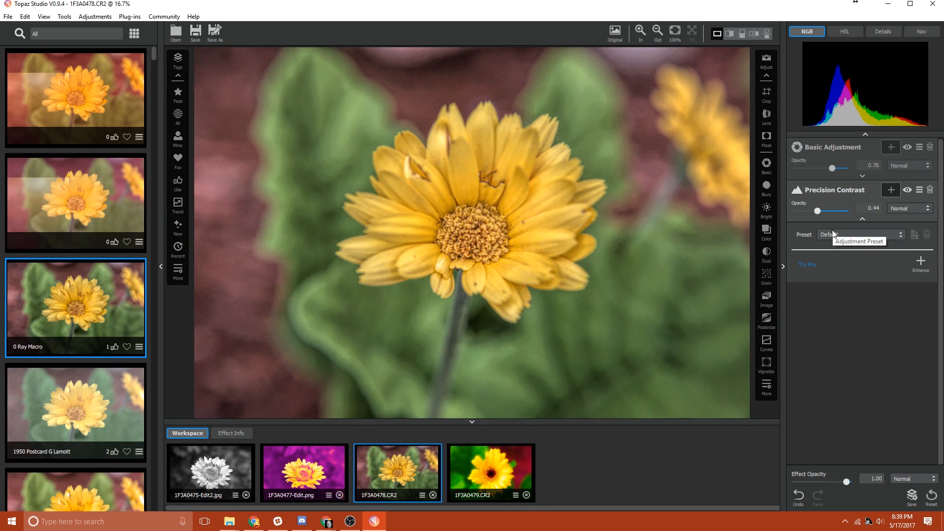
pyautogui.click(809, 265)
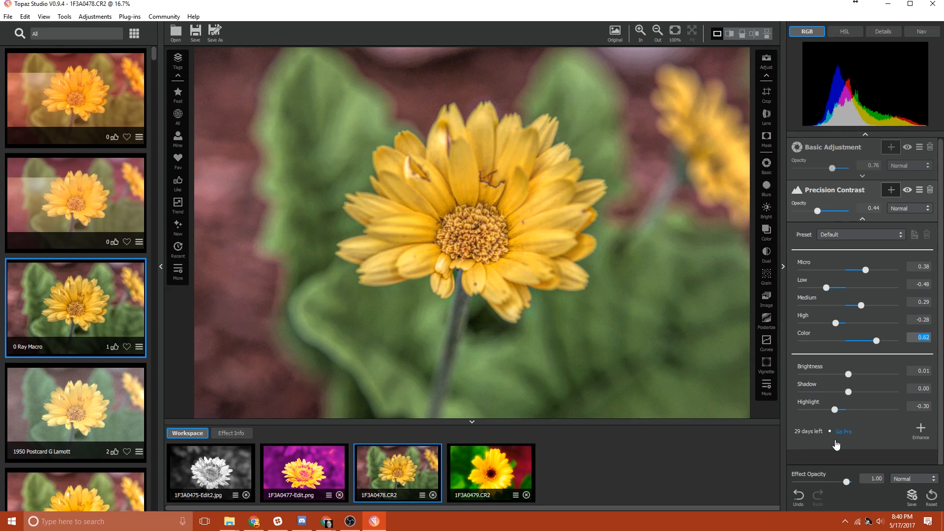
pyautogui.click(862, 220)
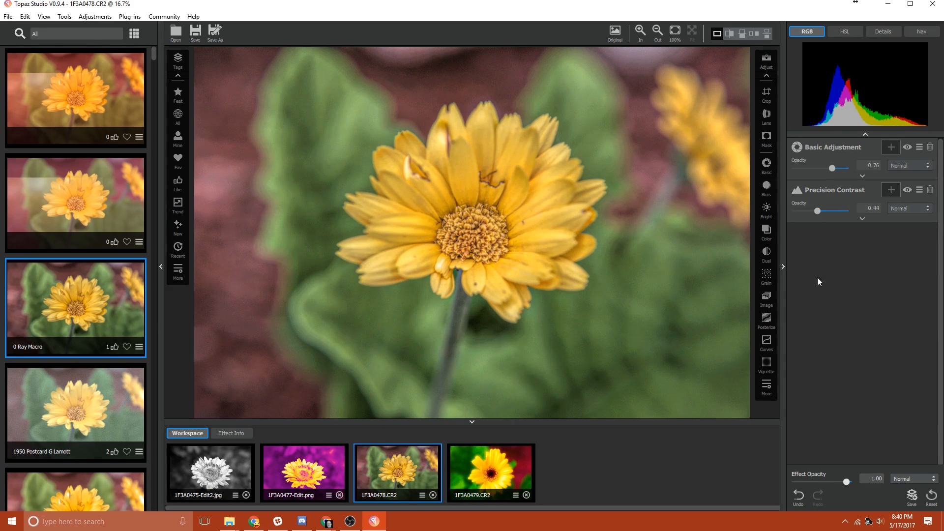
# Add a Focal Blur adjustment to the effect and choose to try its Pro version.
pyautogui.click(767, 385)
pyautogui.click(782, 417)
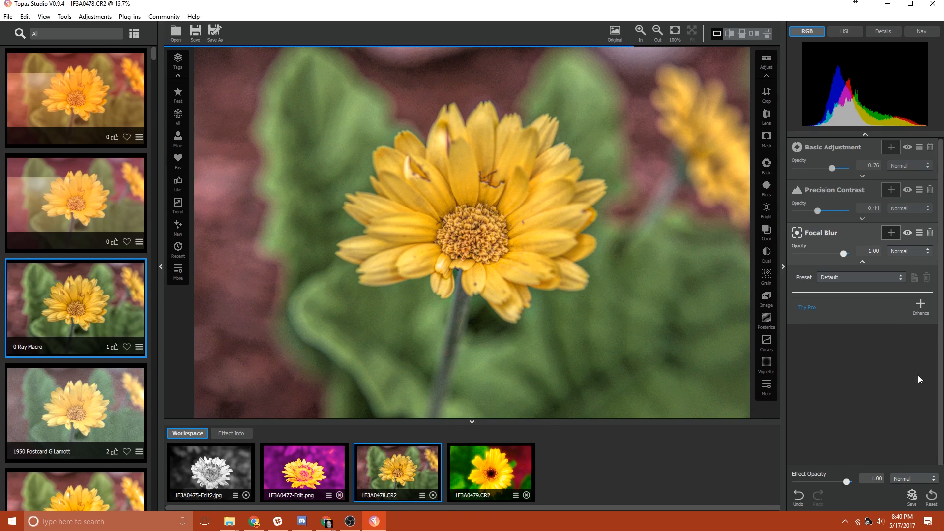
pyautogui.click(804, 307)
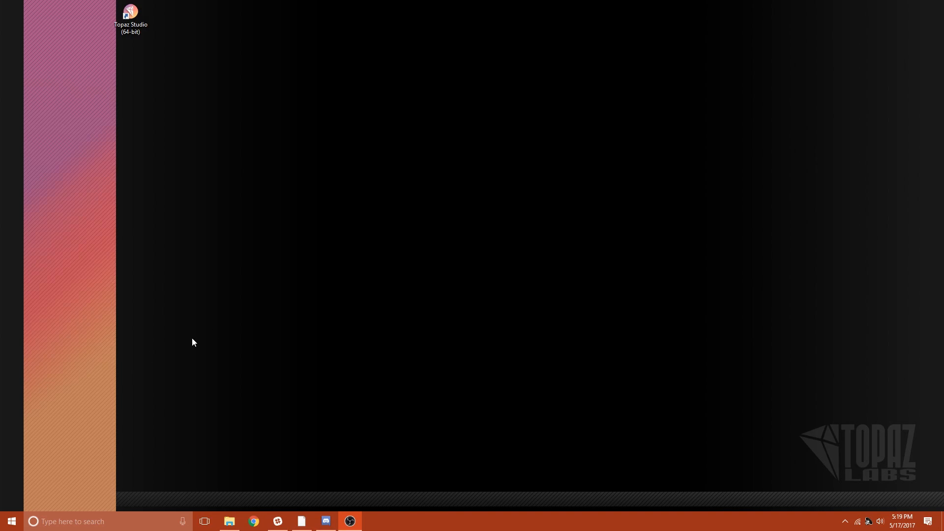
# Launch Topaz Studio from the desktop, accept the available updates and start updating the packages.
pyautogui.click(138, 13)
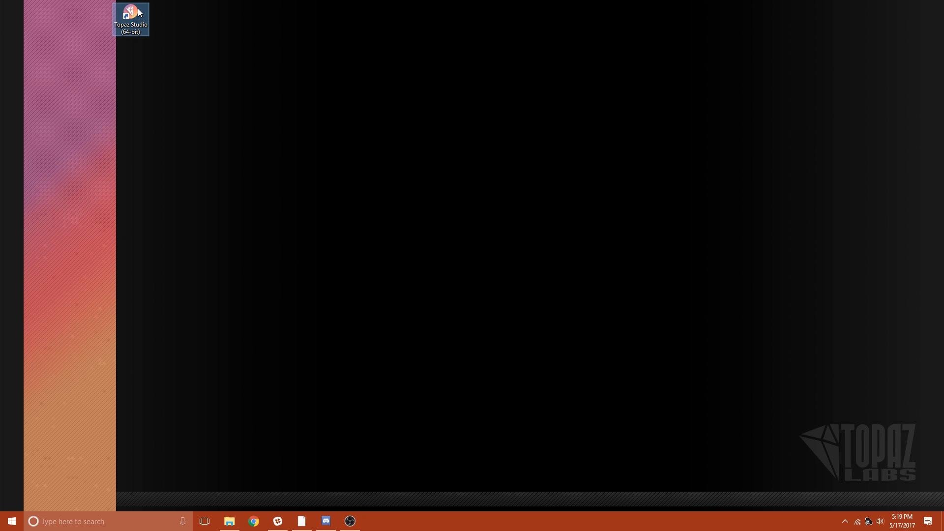
pyautogui.doubleClick(139, 12)
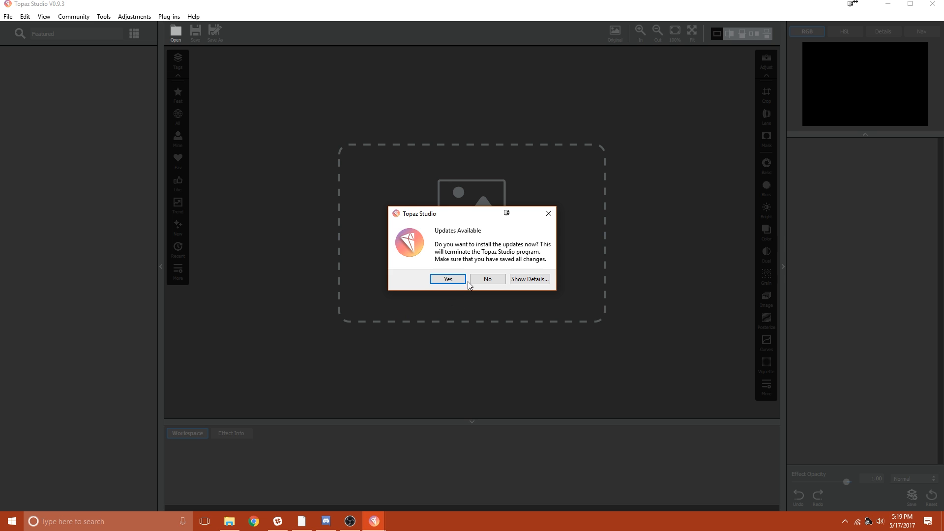
pyautogui.click(447, 279)
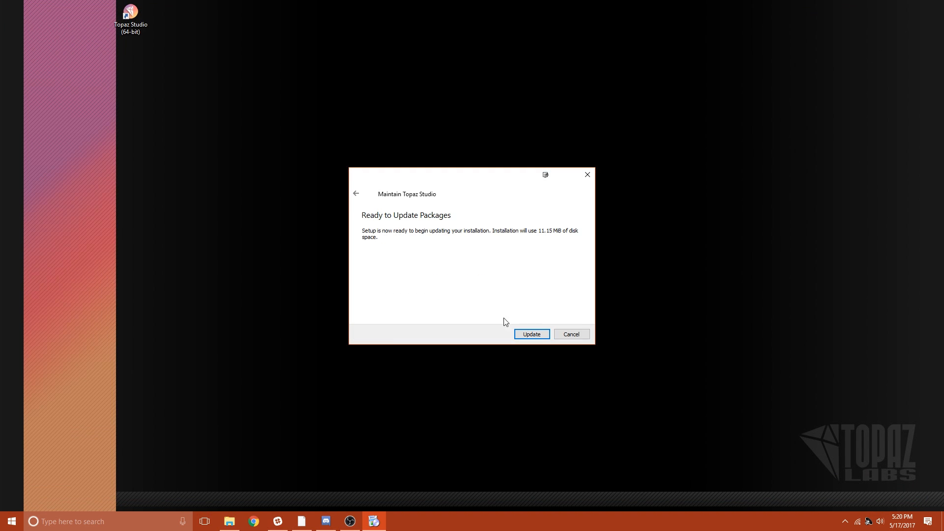
pyautogui.click(524, 335)
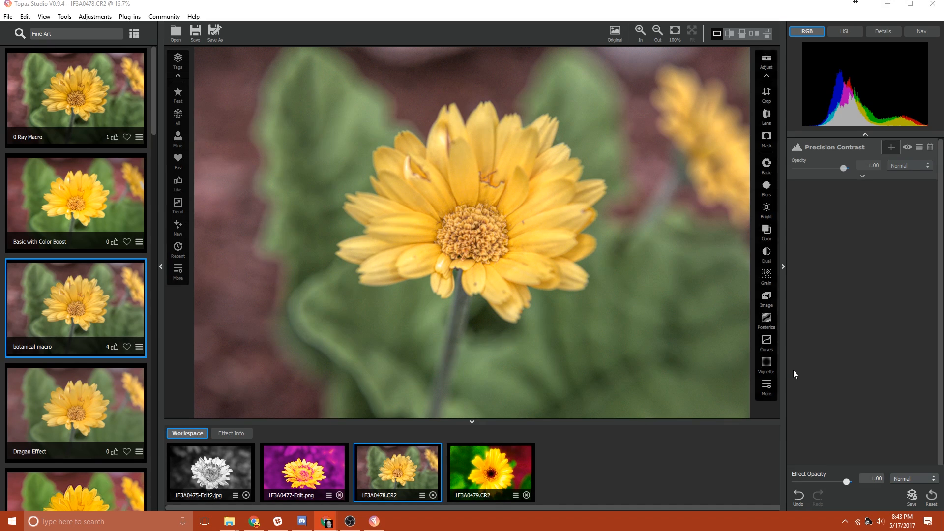
# Check the botanical macro effect's Precision Contrast settings and view workspace images 1F3A0477-Edit.png, 1F3A0478.CR2 and 1F3A0479.CR2.
pyautogui.click(863, 176)
pyautogui.click(863, 178)
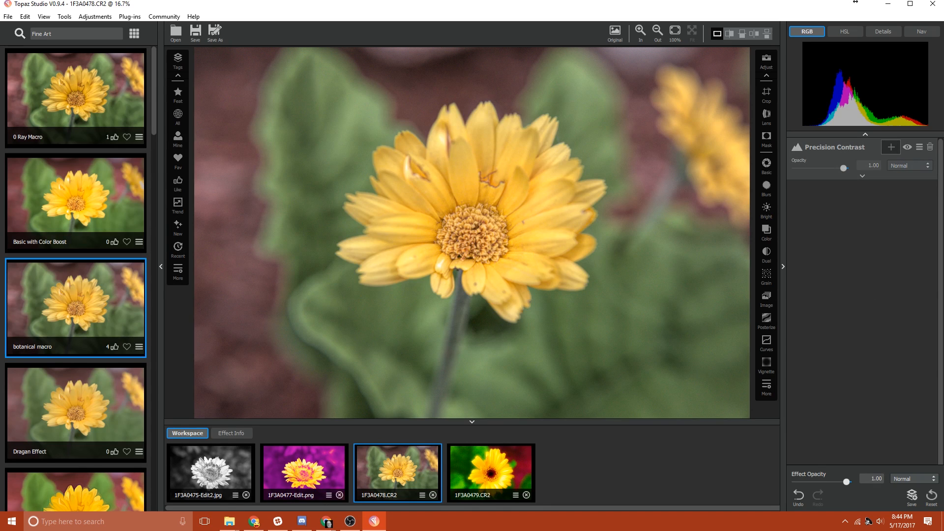
pyautogui.click(287, 448)
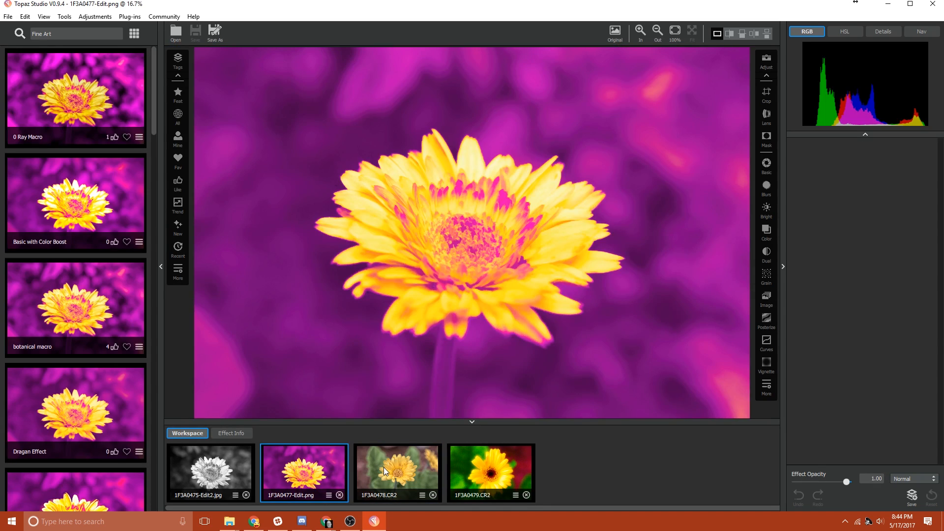
pyautogui.click(384, 468)
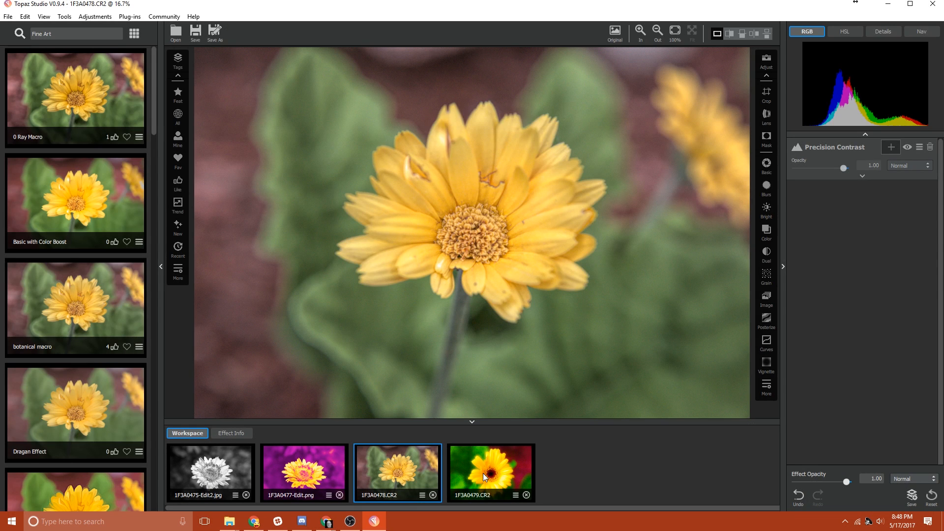
pyautogui.click(482, 472)
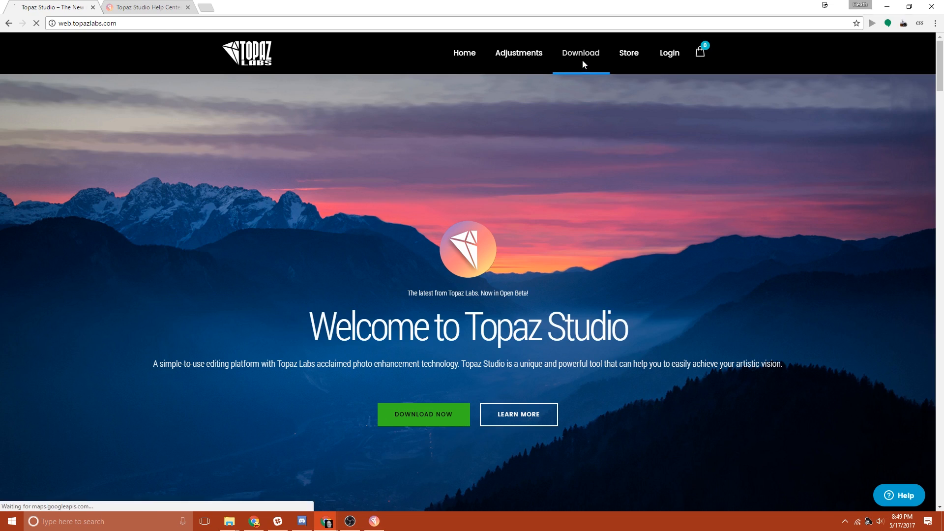
# In the browser, view the Topaz Studio download page, open the Help Center's request form, and return to the Topaz Labs site.
pyautogui.click(582, 60)
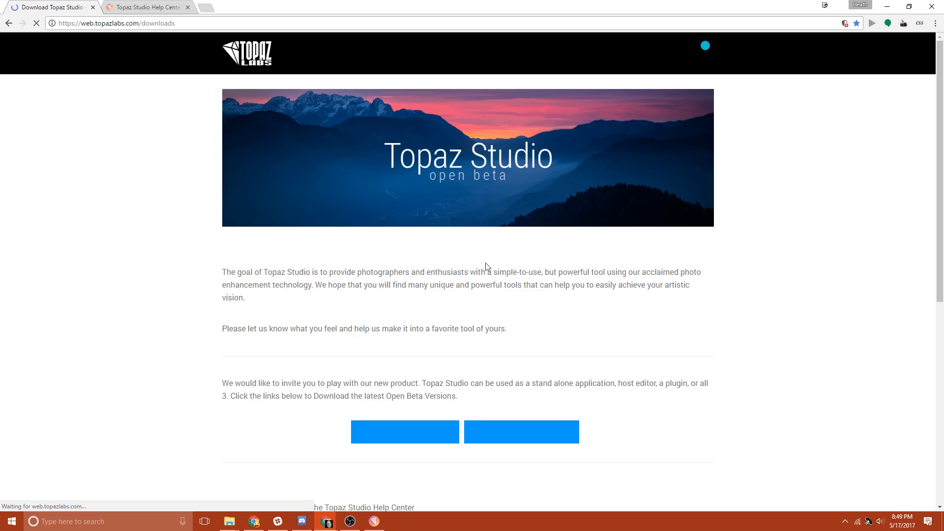
pyautogui.scroll(-4, 445, 346)
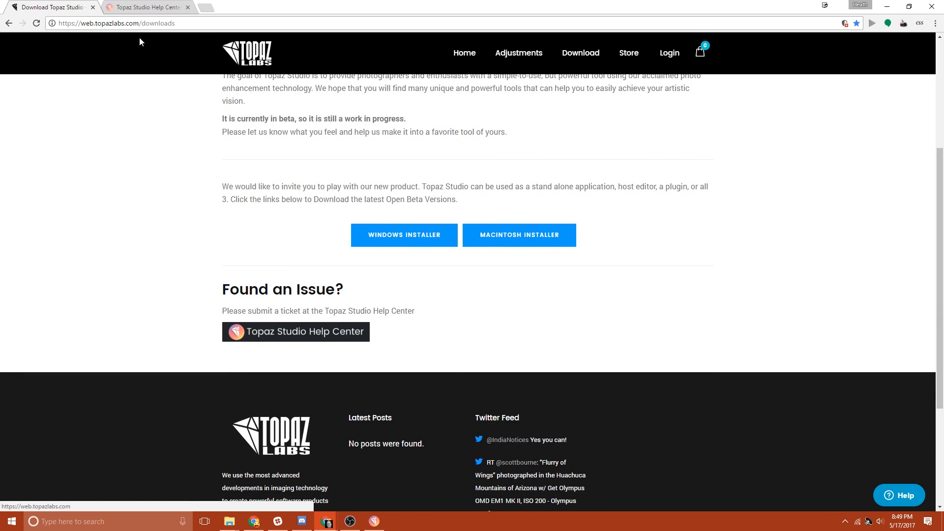
pyautogui.click(278, 339)
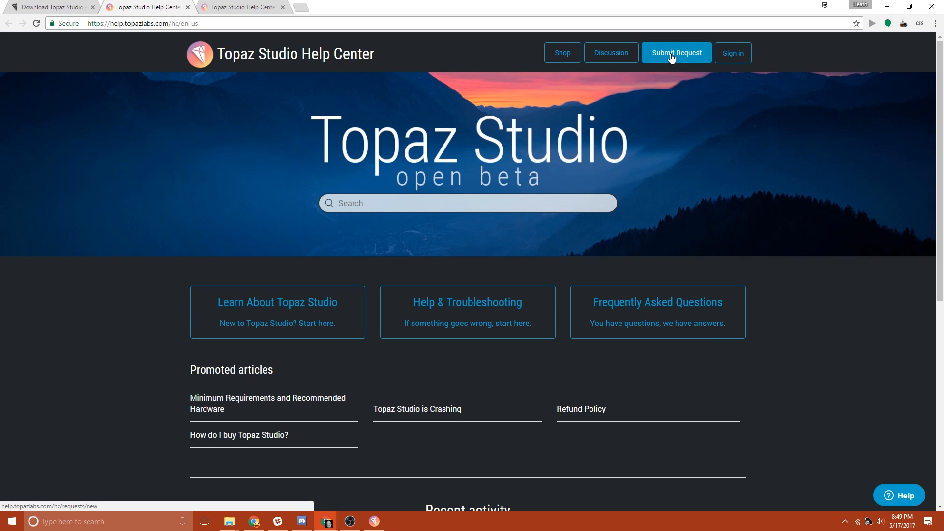
pyautogui.click(672, 54)
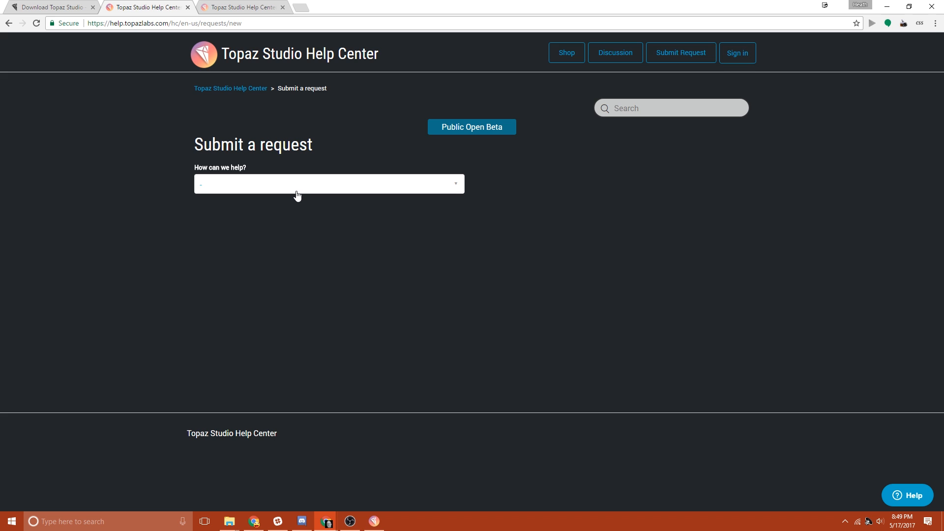
pyautogui.hotkey('ctrl', 'shift', 'Tab')
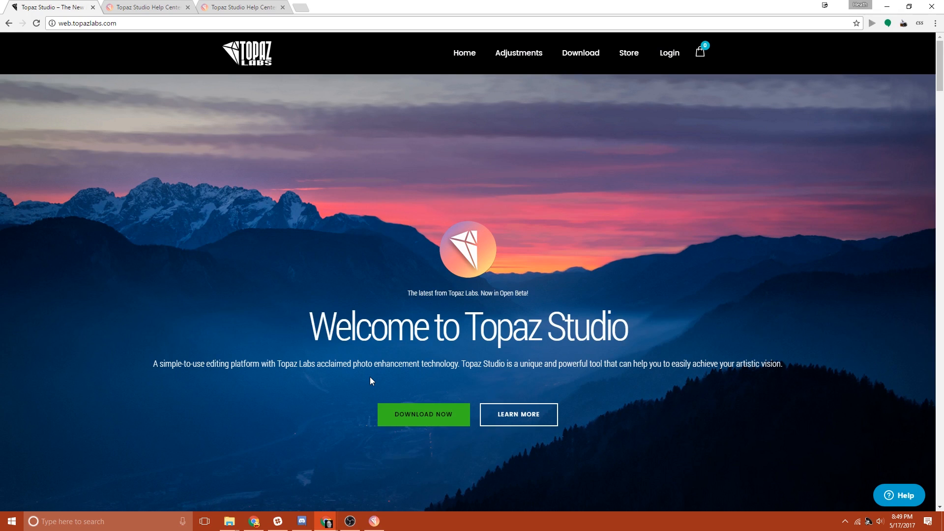